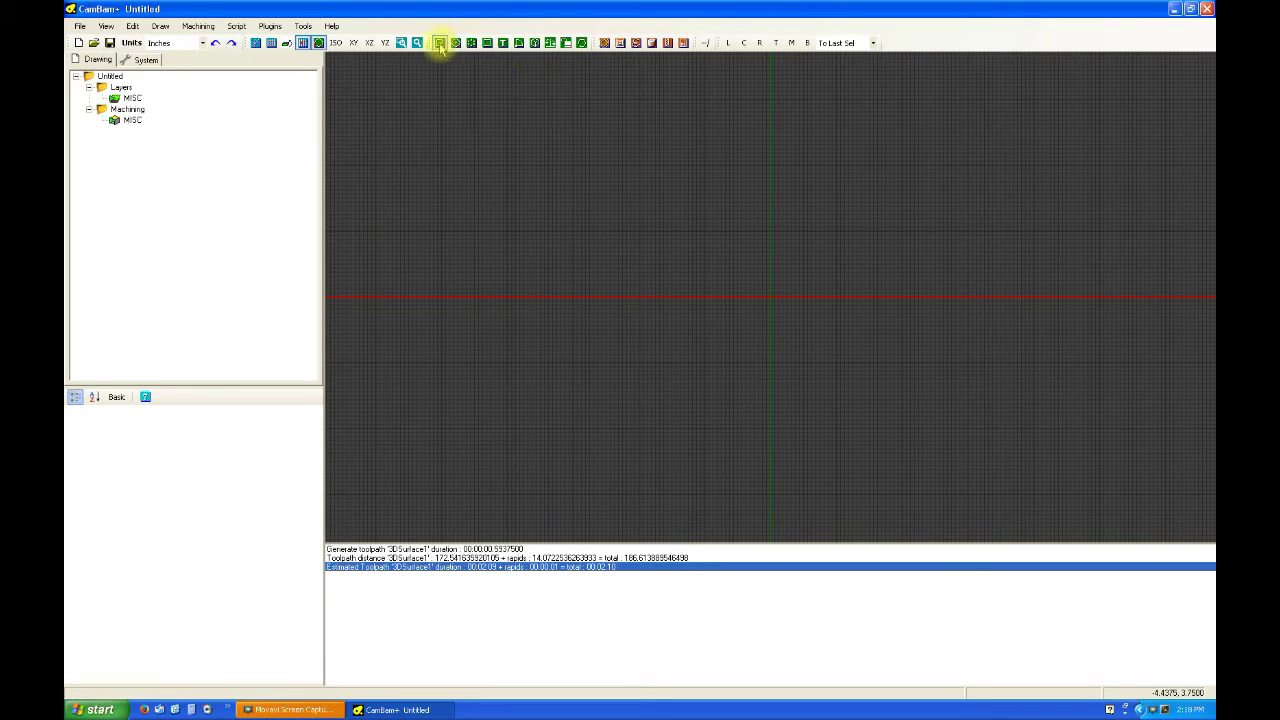
Step: Draw an outer rectangle about 7 by 3.5 inches and a smaller one about 1.125 by 0.8125 inches in its upper-left area
click(487, 42)
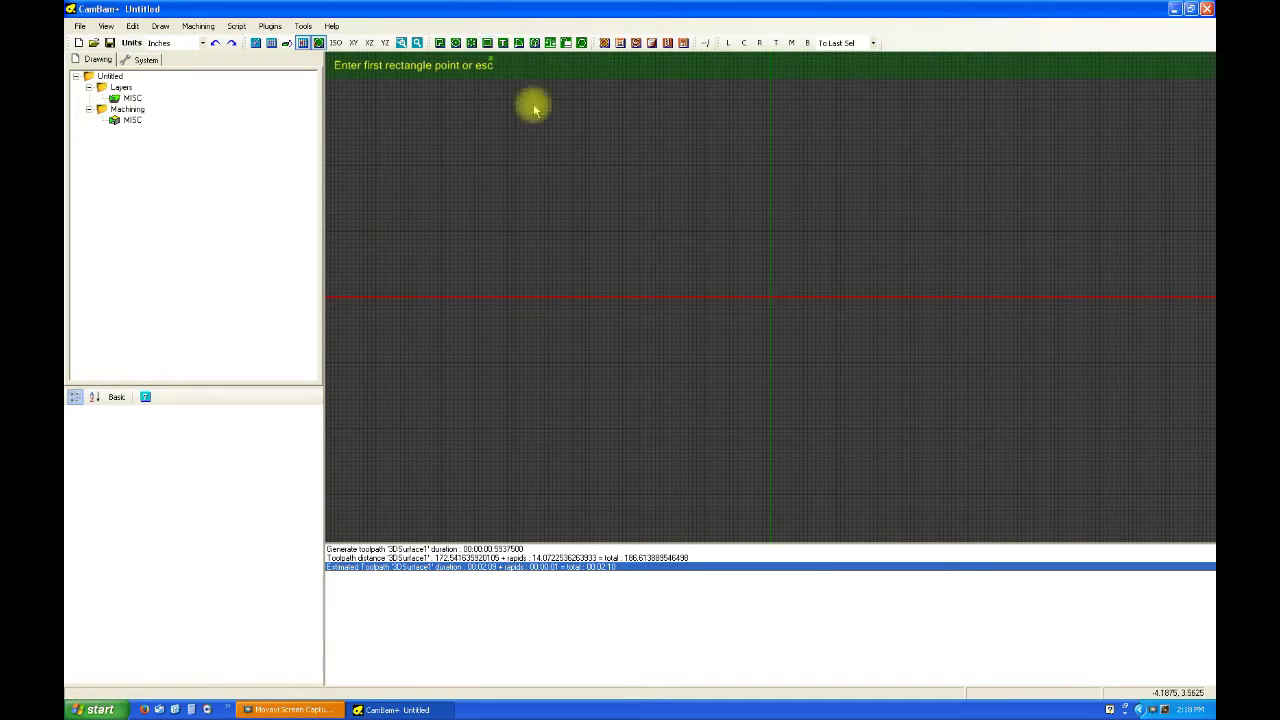
click(557, 207)
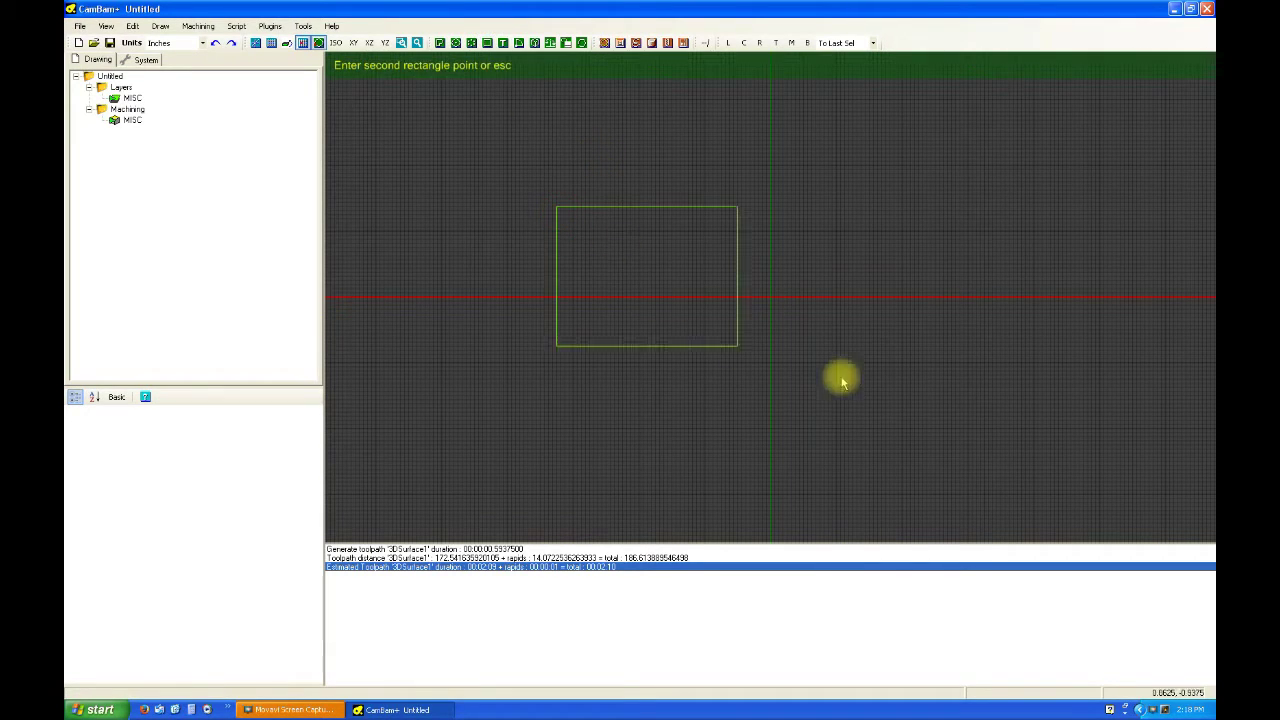
click(1018, 437)
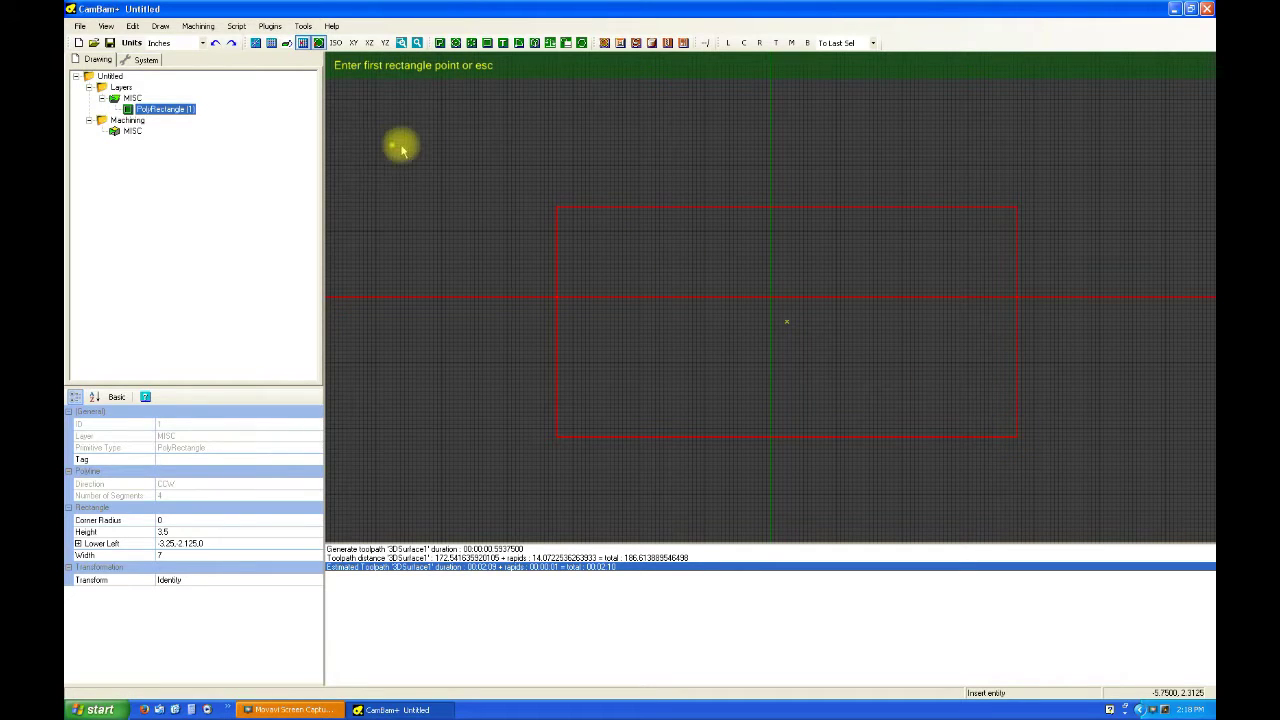
click(597, 251)
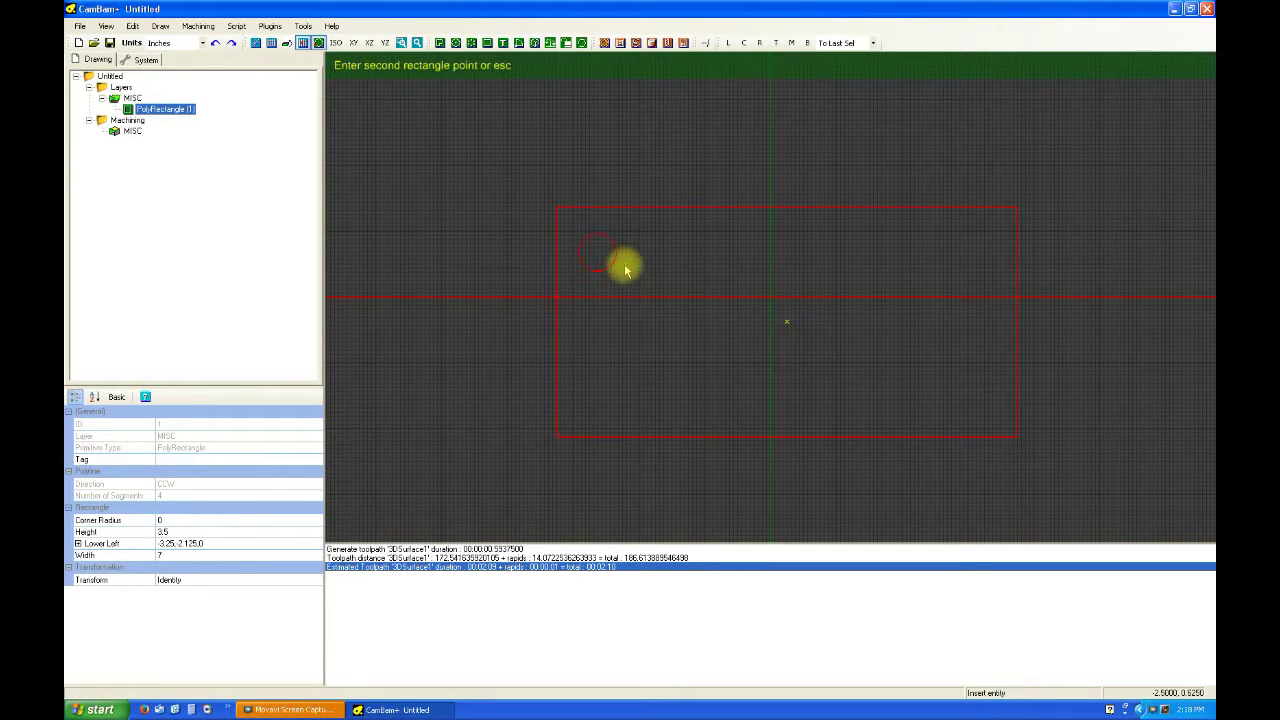
click(673, 305)
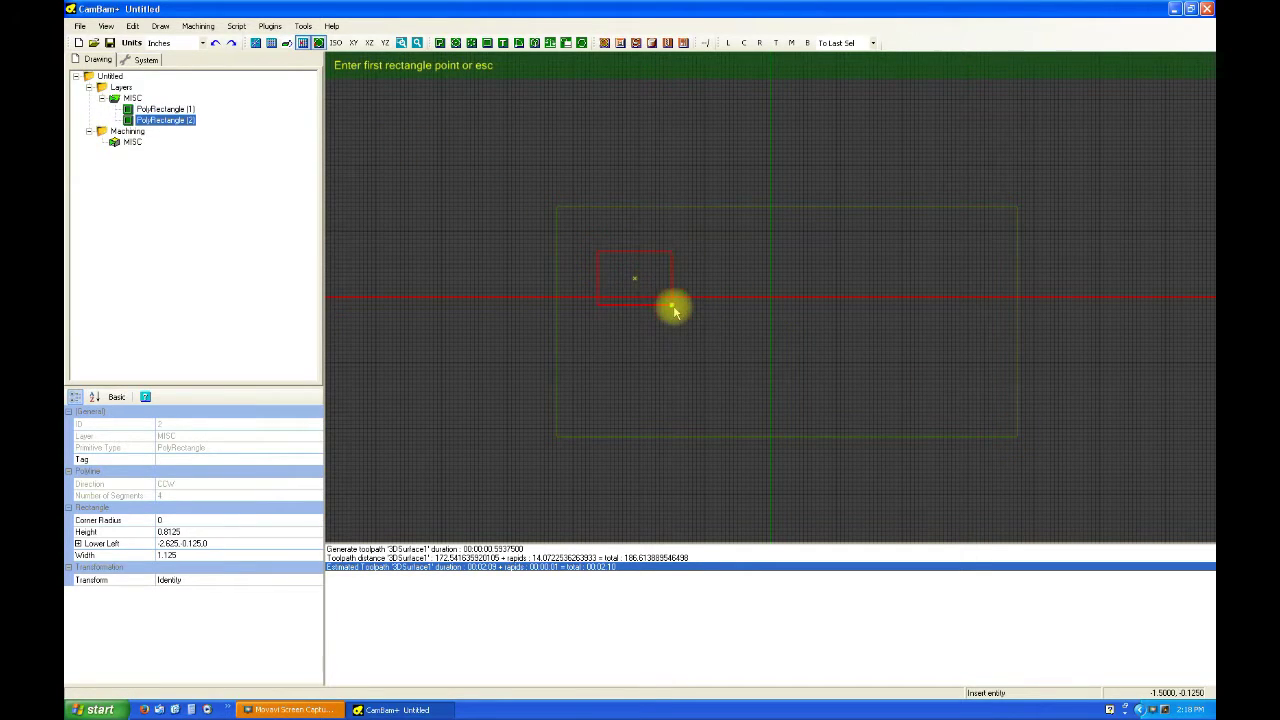
Step: Draw a circle about 1.23 inches in diameter inside the outer rectangle, centred at 1.0625, 0.375
click(456, 43)
click(840, 273)
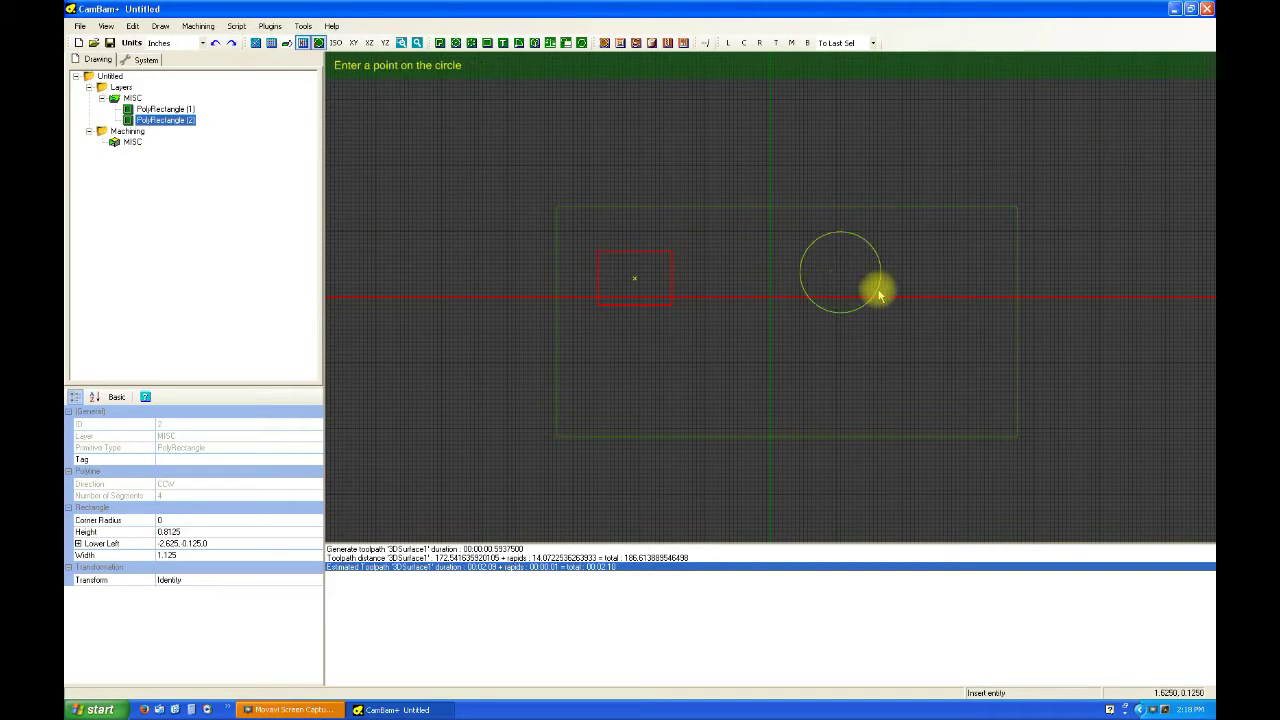
click(877, 292)
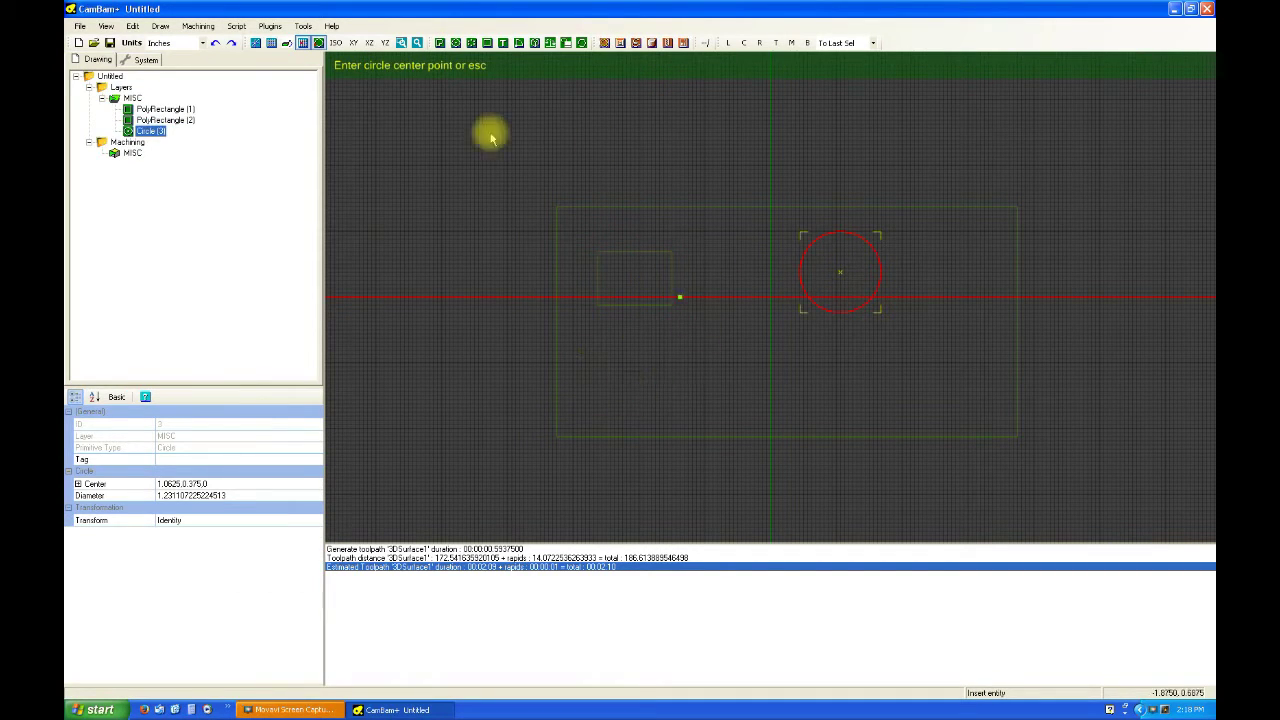
Step: Draw a closed, irregular eight-point polyline across the lower half of the outer rectangle
click(440, 43)
click(602, 367)
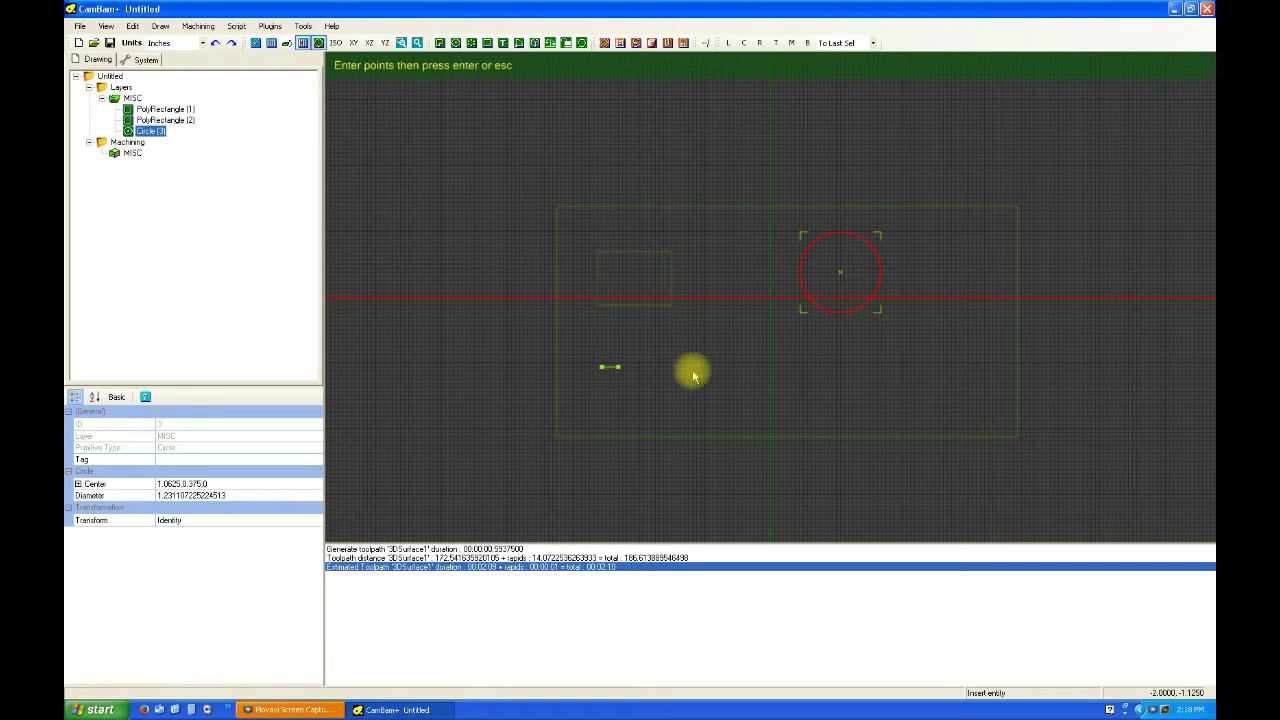
click(709, 315)
click(787, 362)
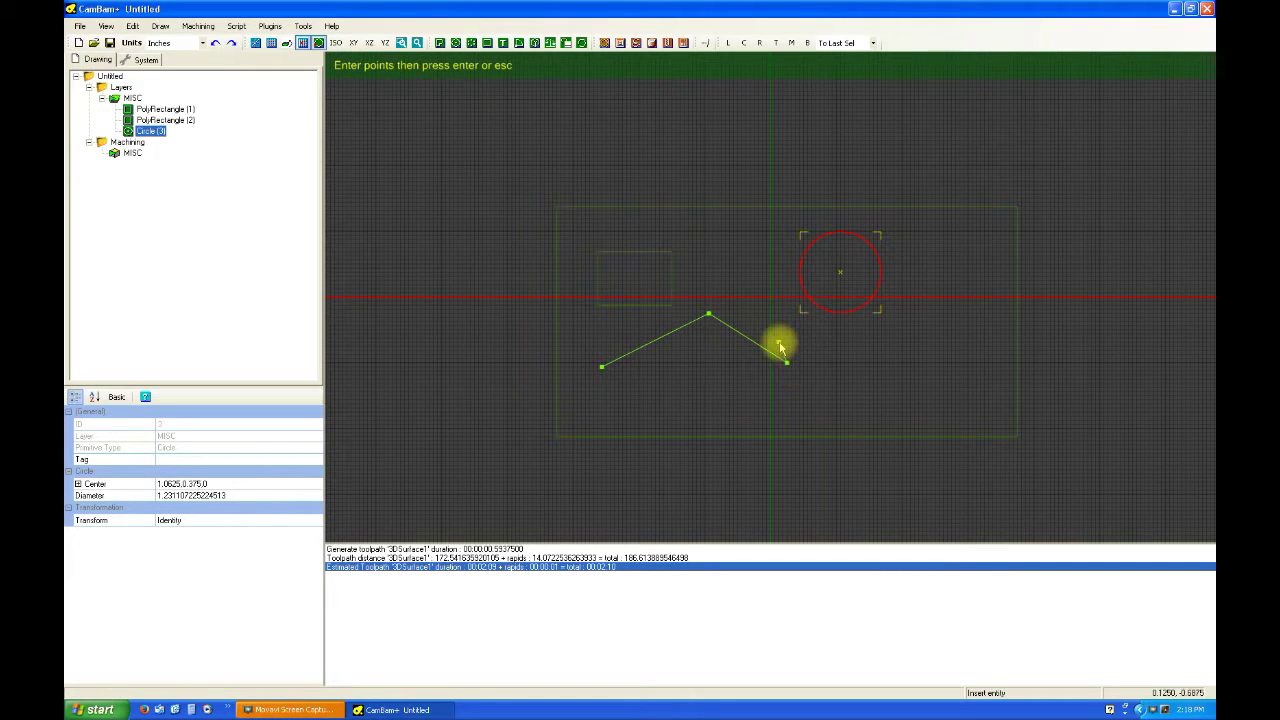
click(915, 350)
click(931, 301)
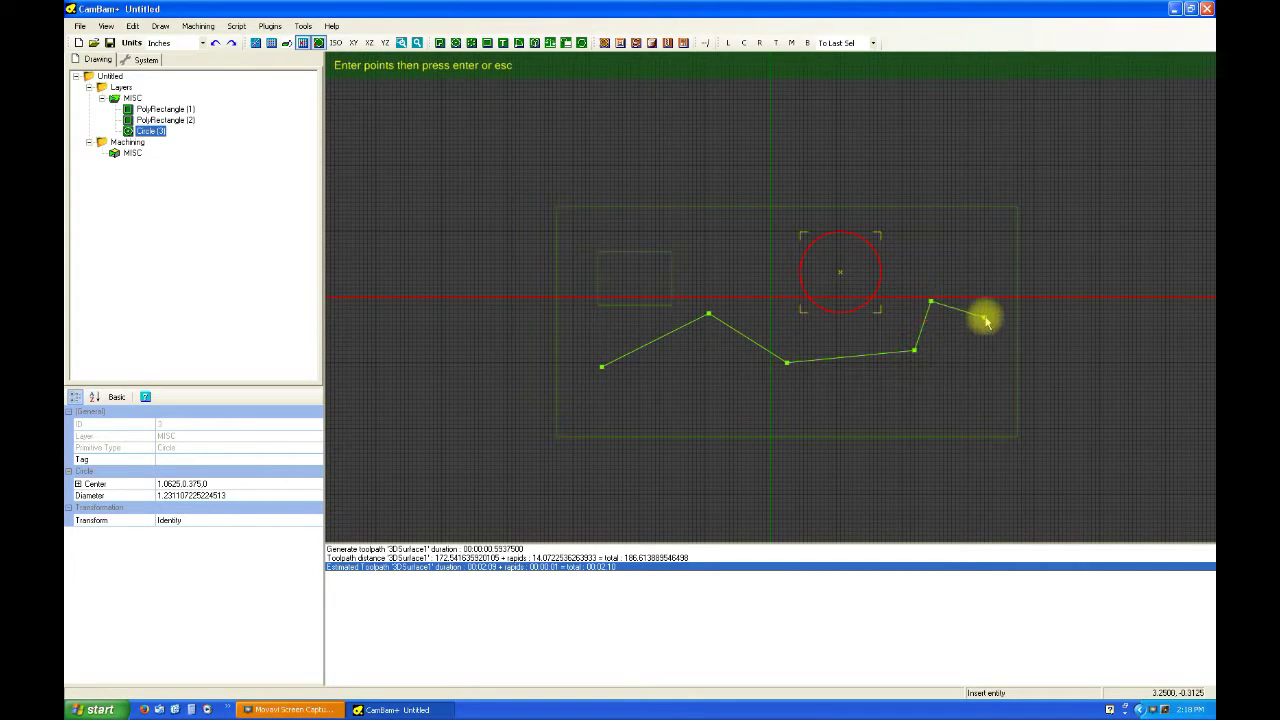
click(988, 314)
click(988, 404)
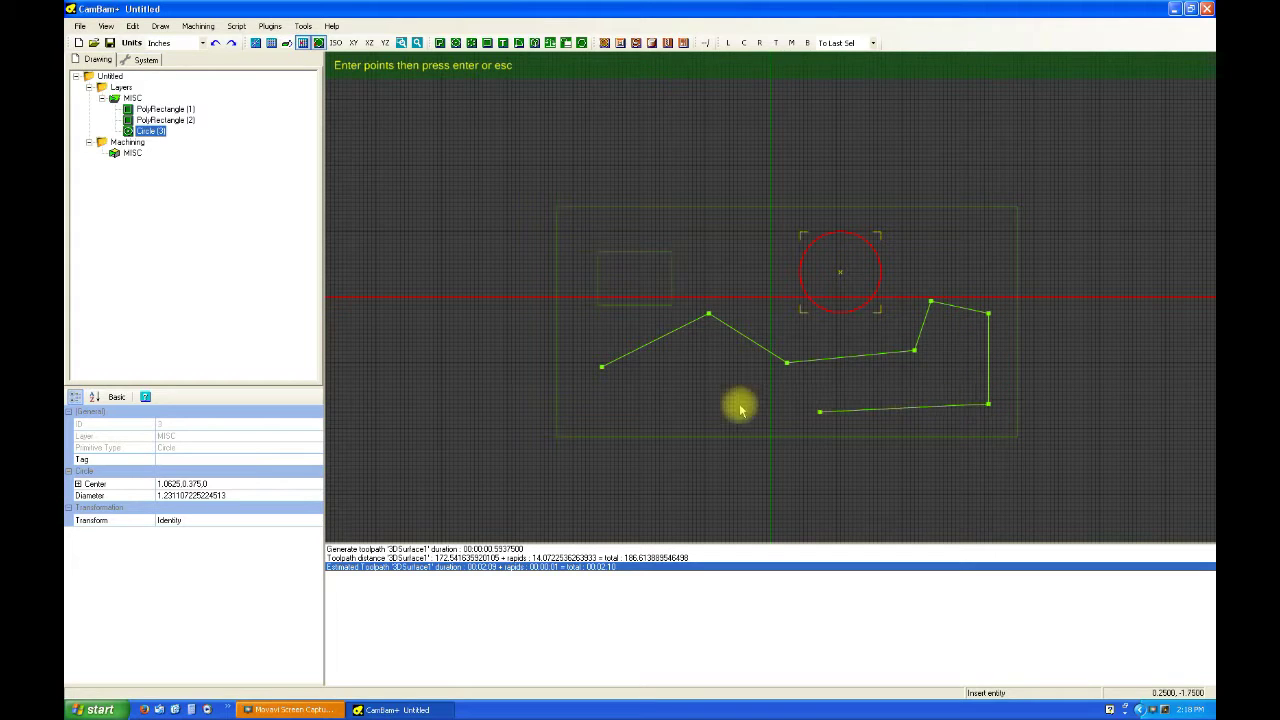
click(651, 411)
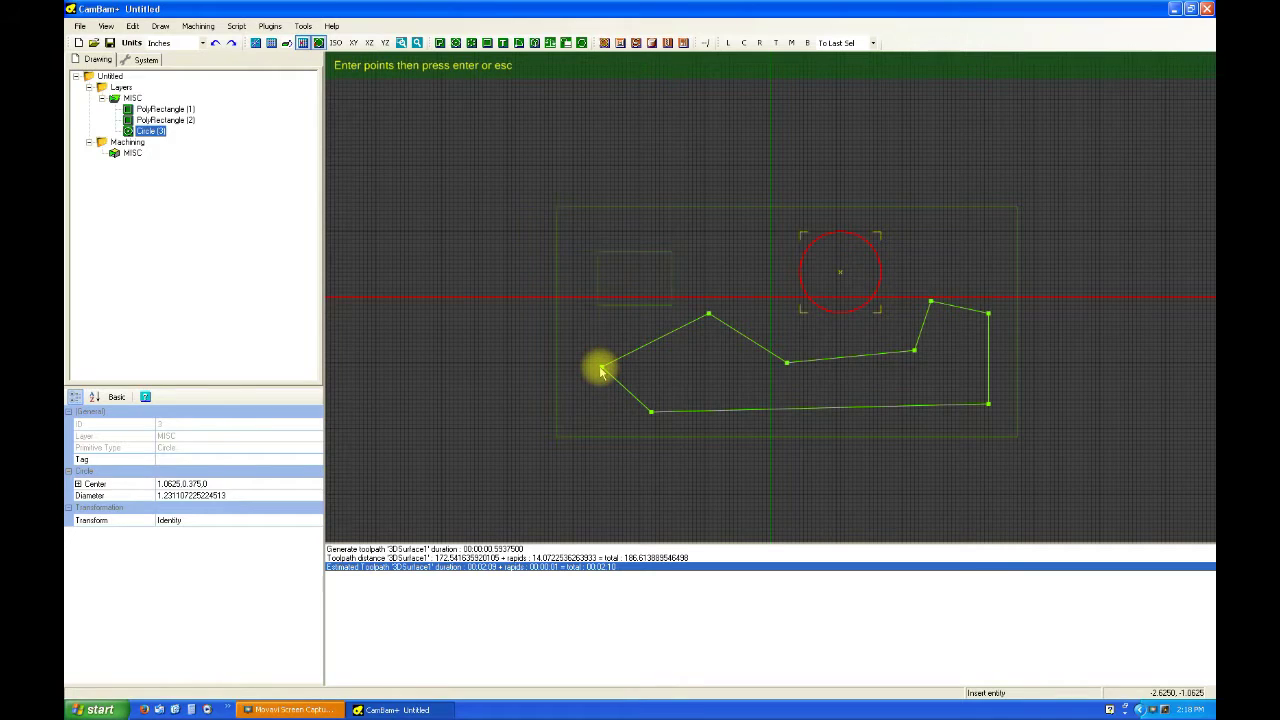
click(601, 371)
Step: Fillet the corners of the closed irregular polyline
right_click(845, 360)
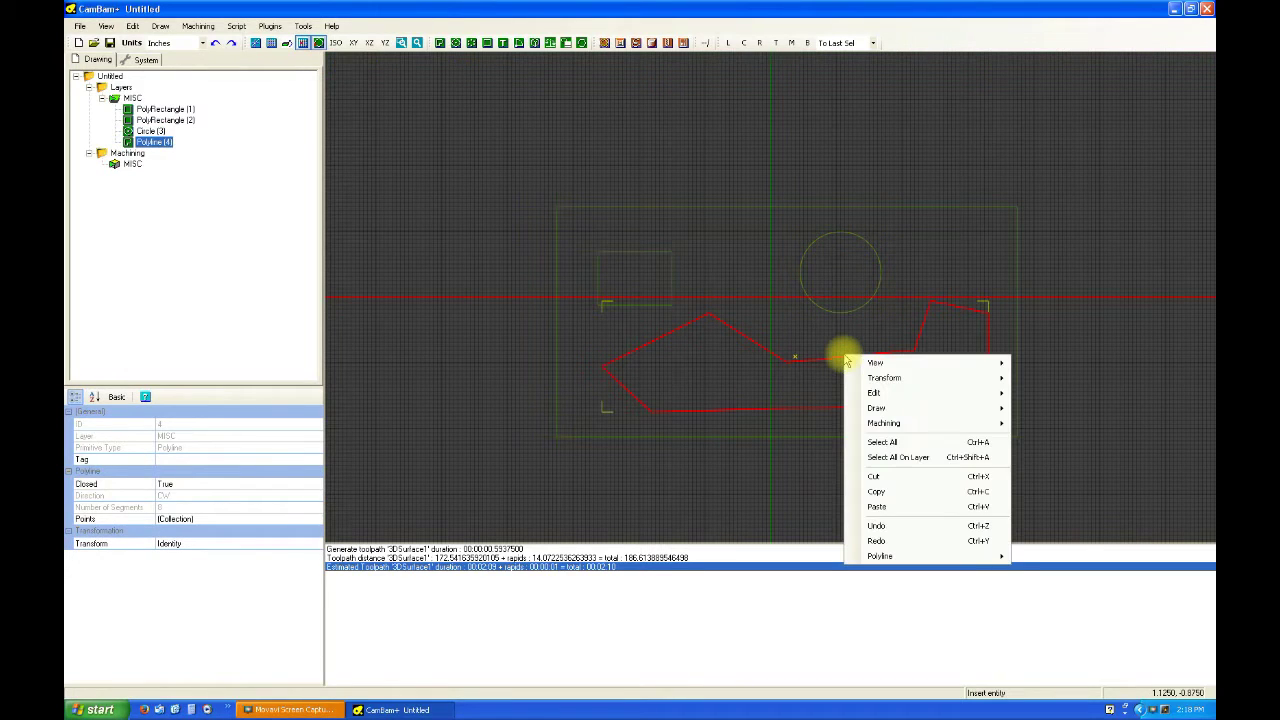
mouse_move(891, 391)
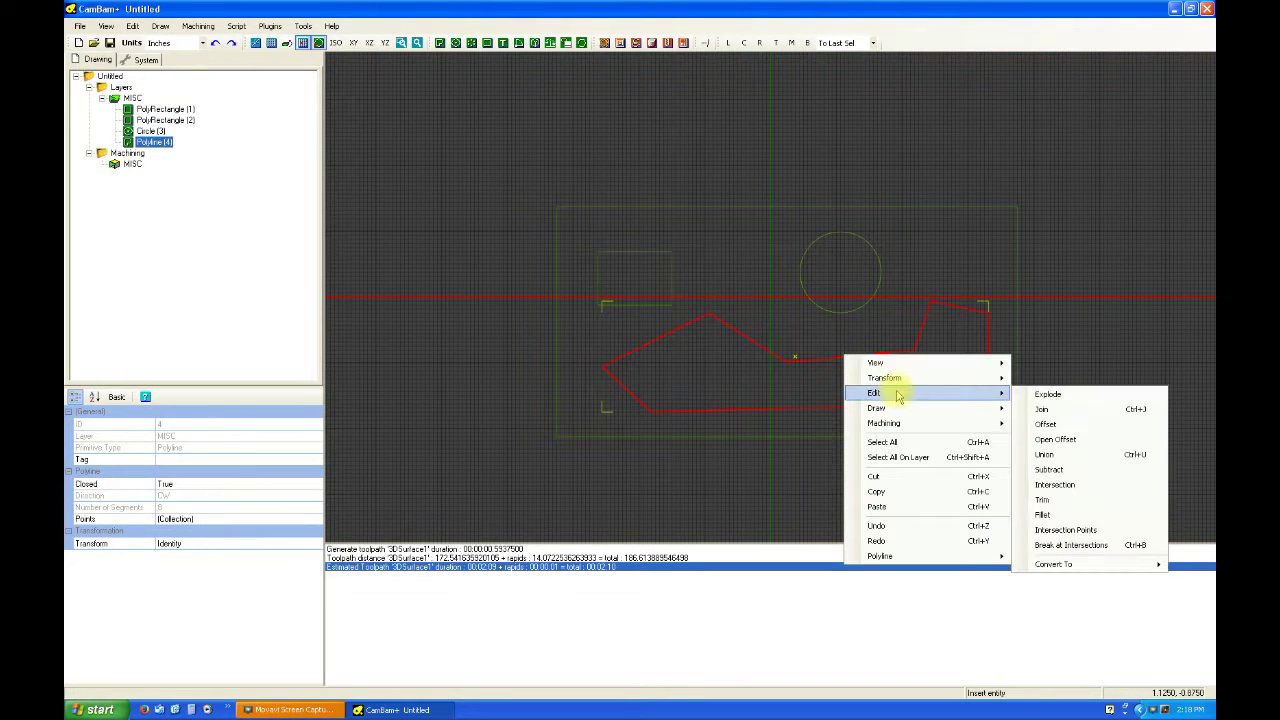
click(1045, 514)
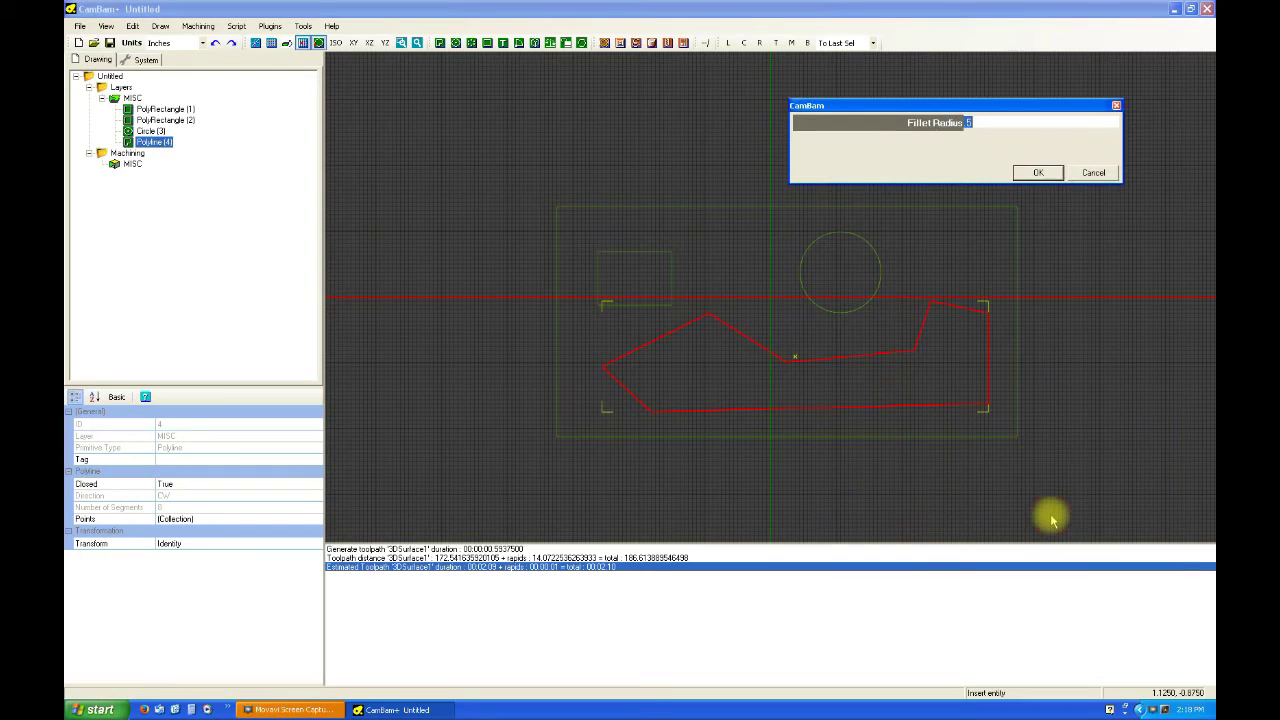
click(1037, 174)
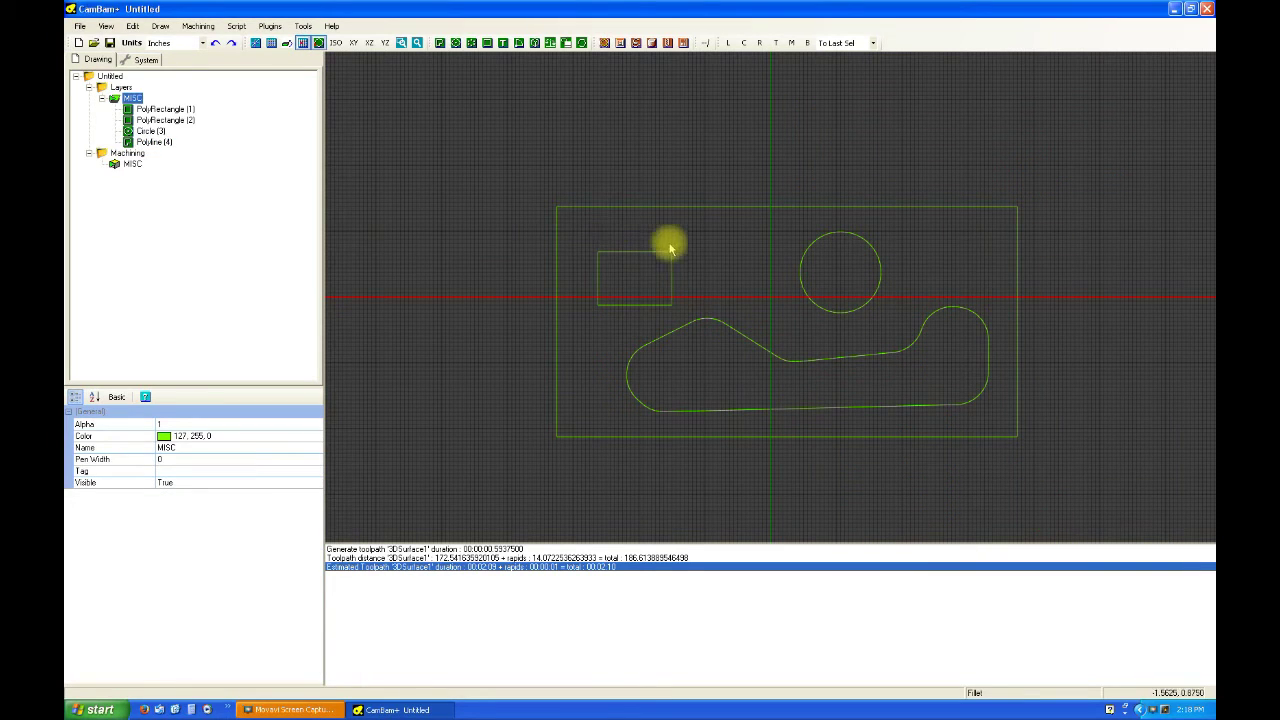
Step: Create a pocket machining operation from the large outer rectangle
click(470, 113)
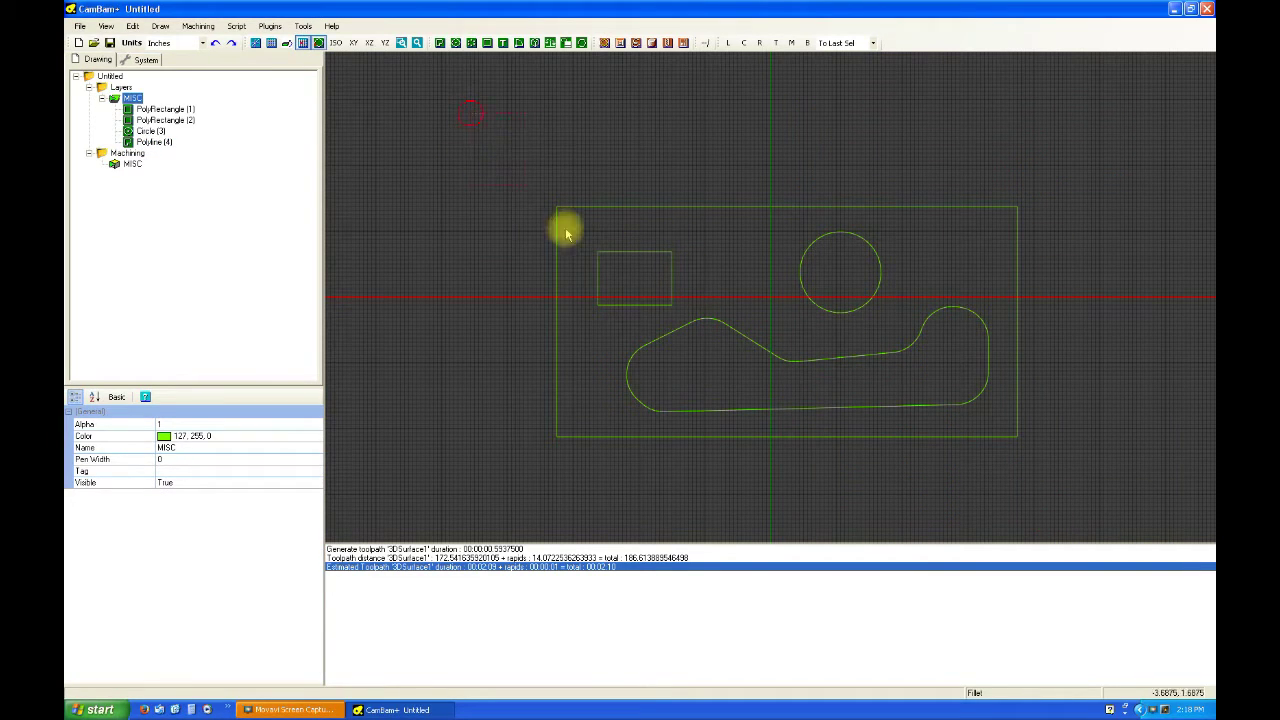
click(607, 208)
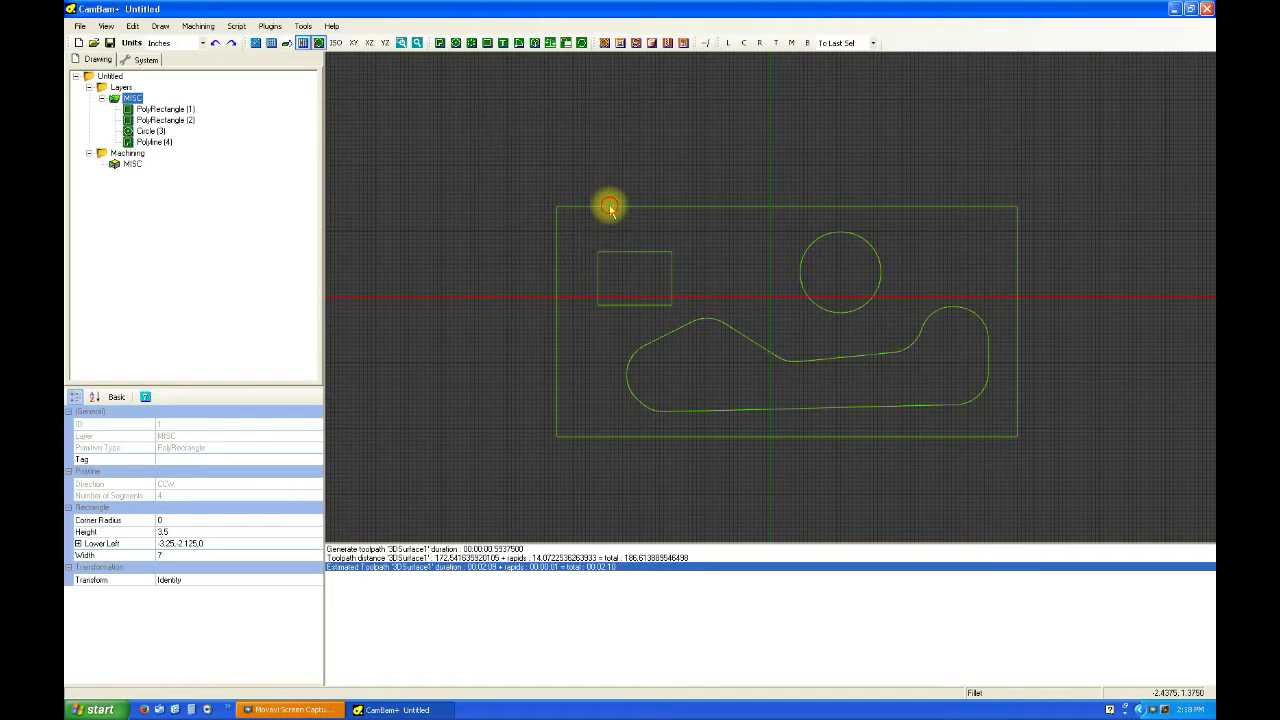
click(619, 42)
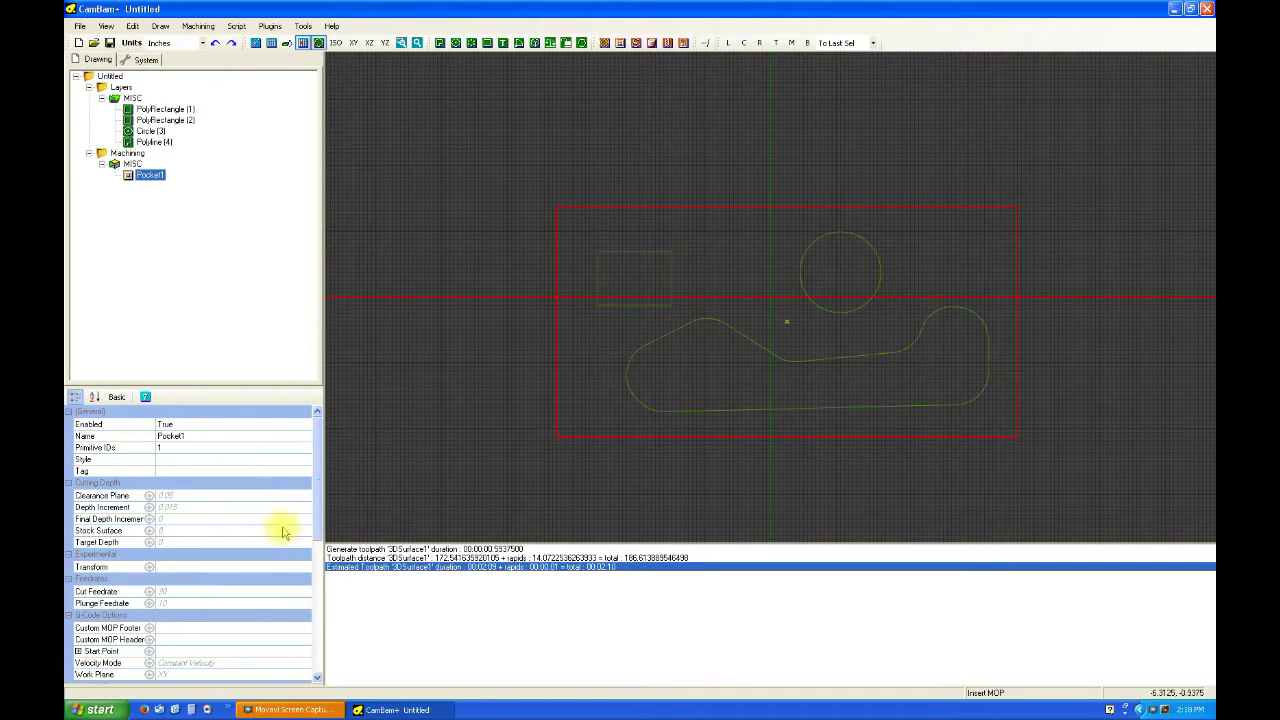
Step: Assign tool number 10, the 0.125" 3 flute Ball Nose, to the pocket operation and generate its toolpath
drag(317, 500, 326, 650)
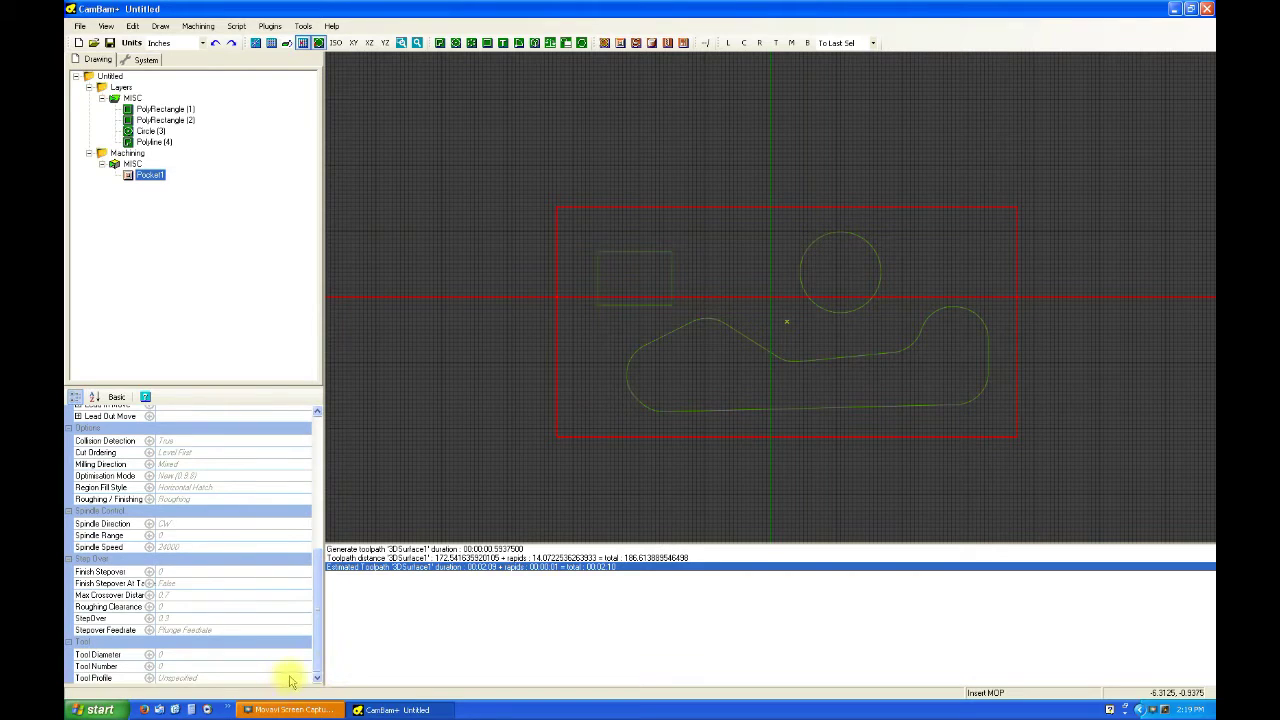
click(297, 678)
click(305, 666)
click(304, 666)
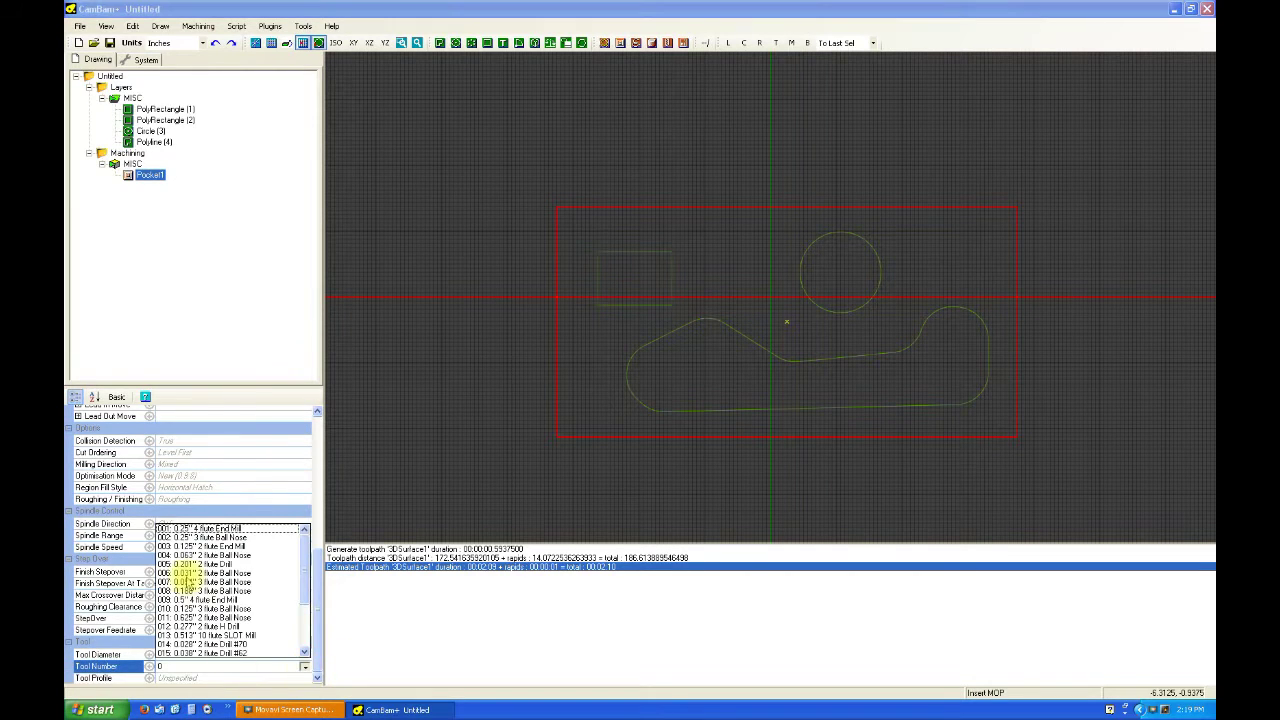
click(195, 608)
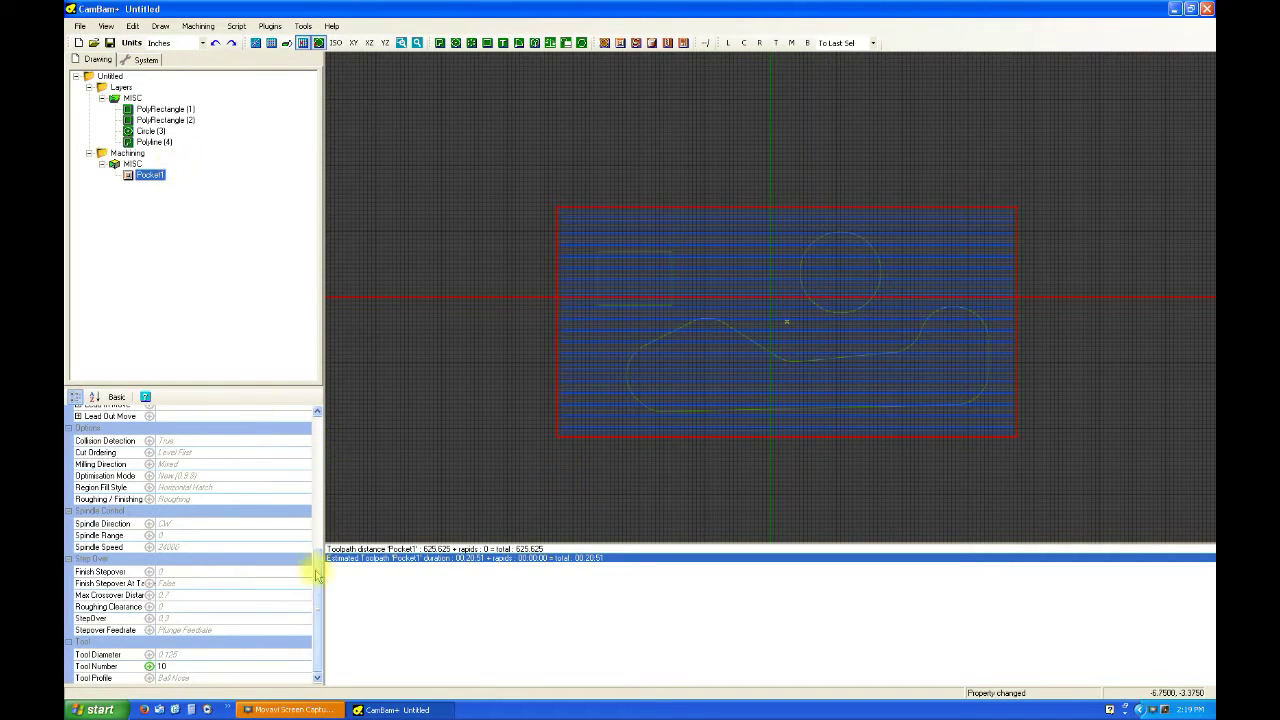
Step: Redefine the pocket's source geometry to include both rectangles, the circle and the polyline, and regenerate the toolpath
drag(314, 590, 287, 440)
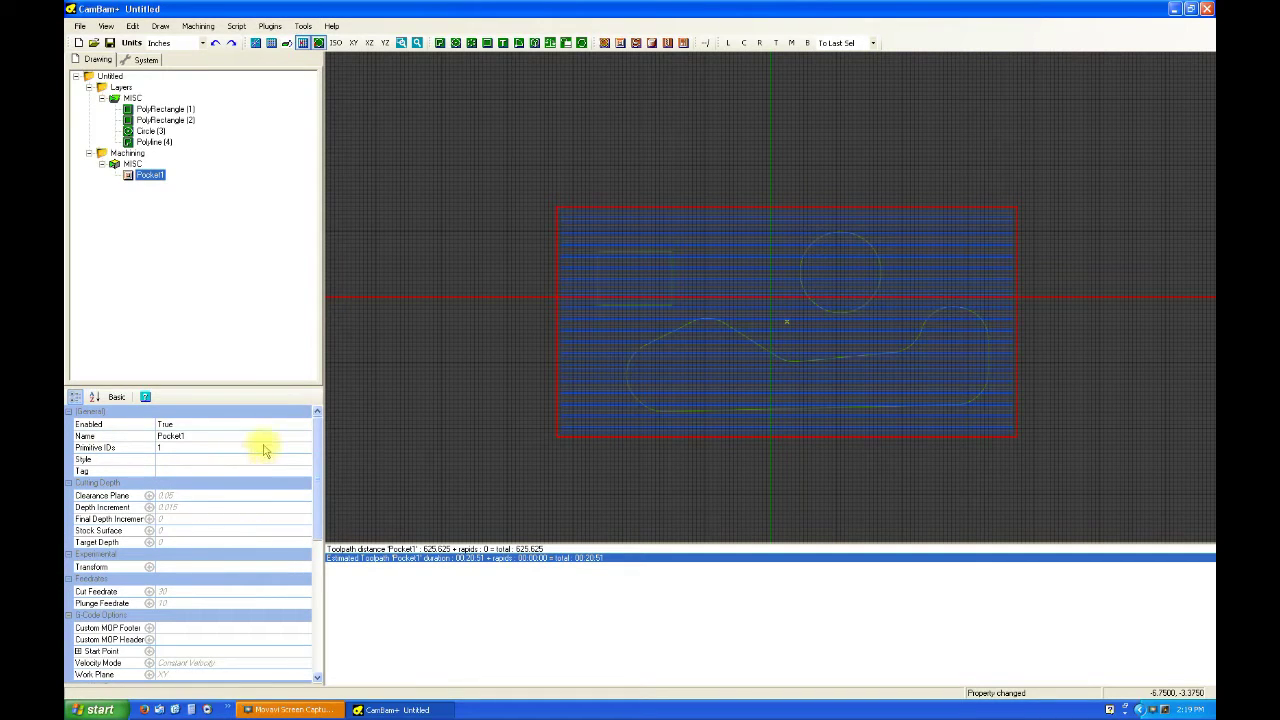
click(307, 448)
click(305, 448)
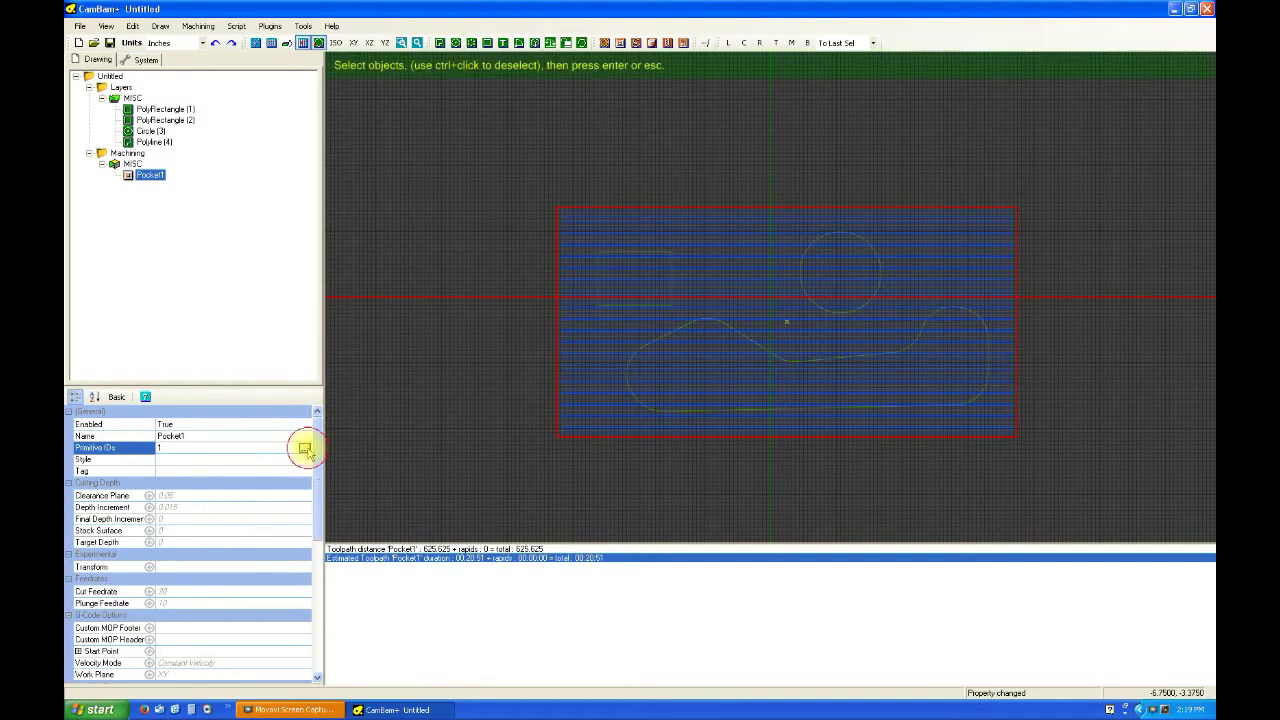
mouse_move(531, 150)
mouse_down()
mouse_move(706, 360)
mouse_move(1115, 504)
mouse_up()
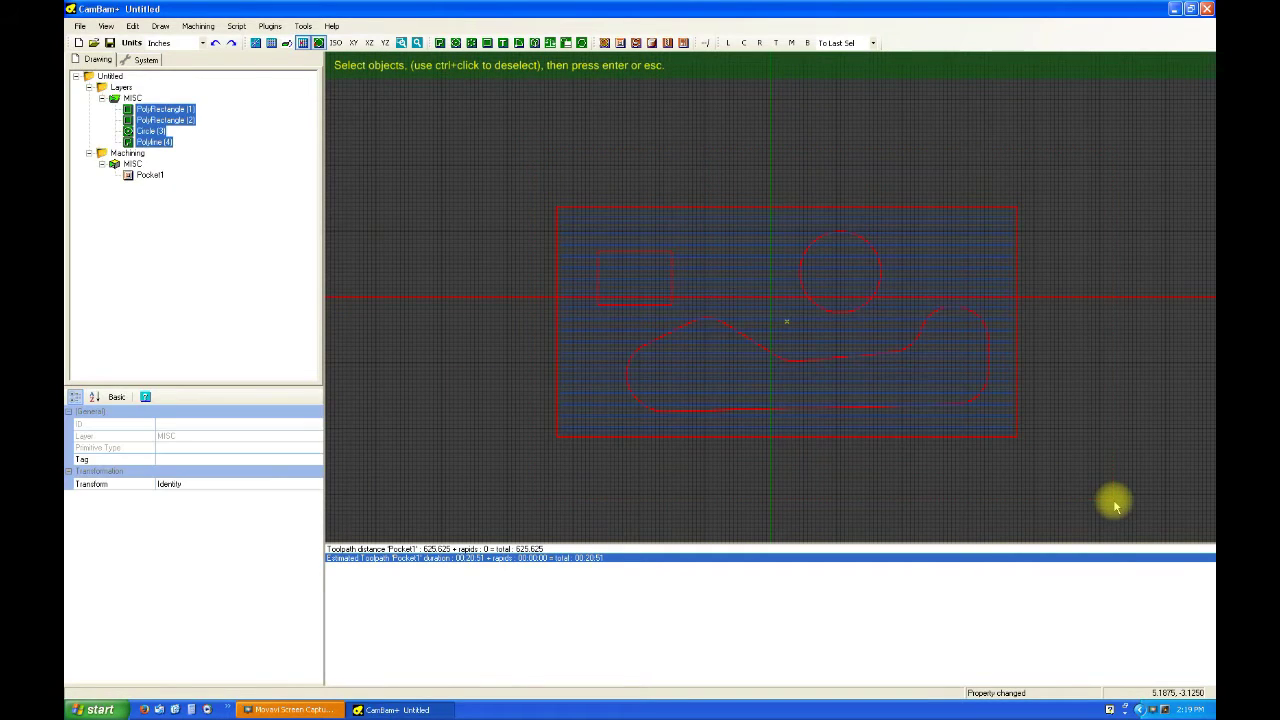
key(Return)
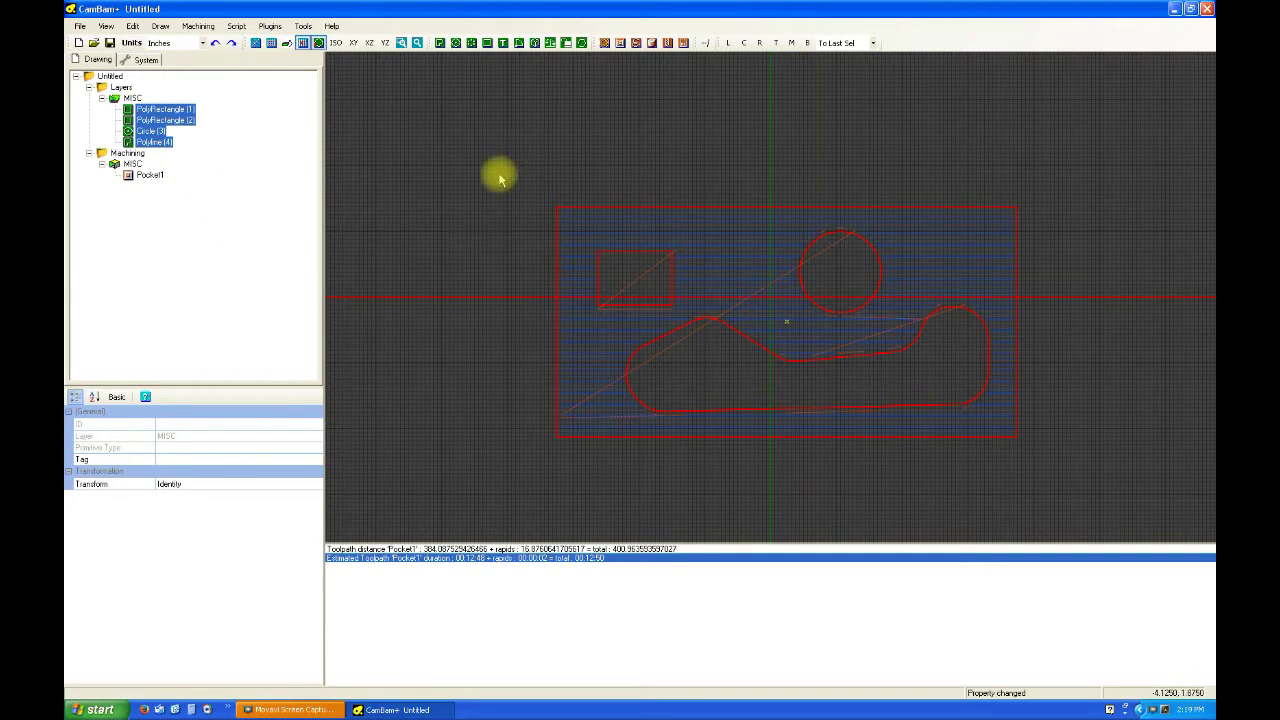
Step: Draw a circle about 0.45 inches in diameter inside the wide left end of the filleted polyline
click(455, 44)
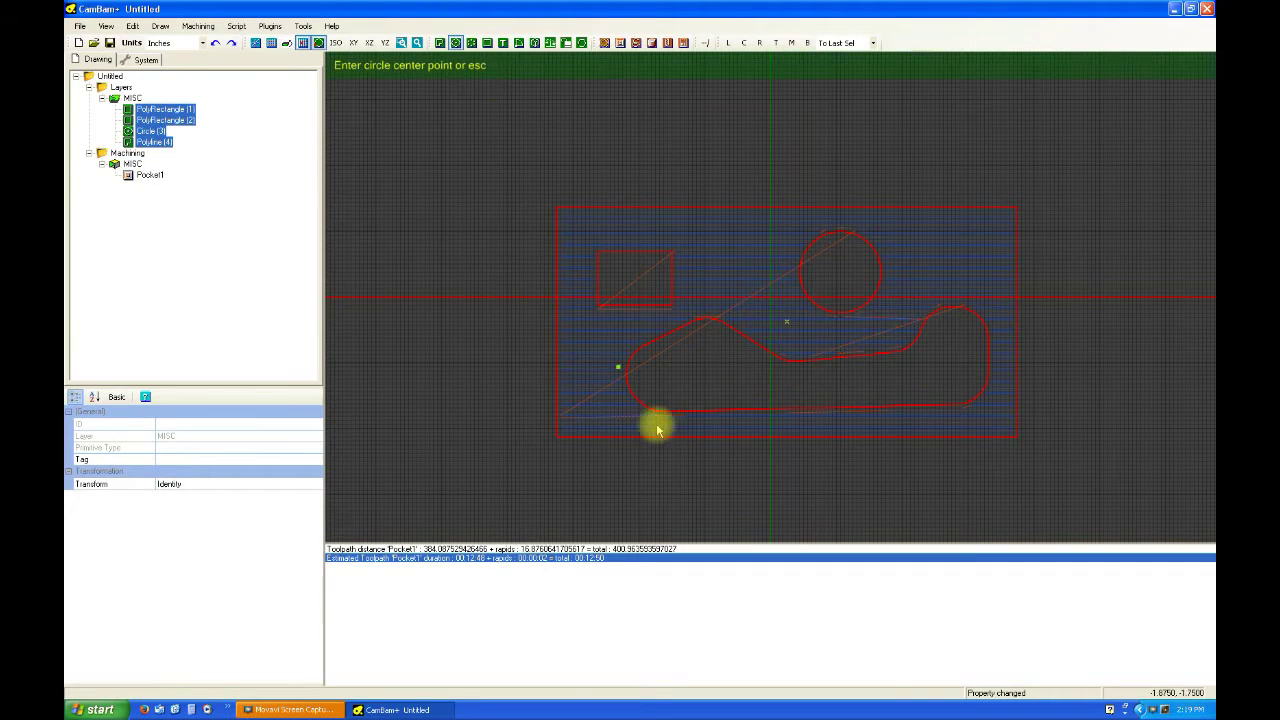
click(692, 359)
click(676, 362)
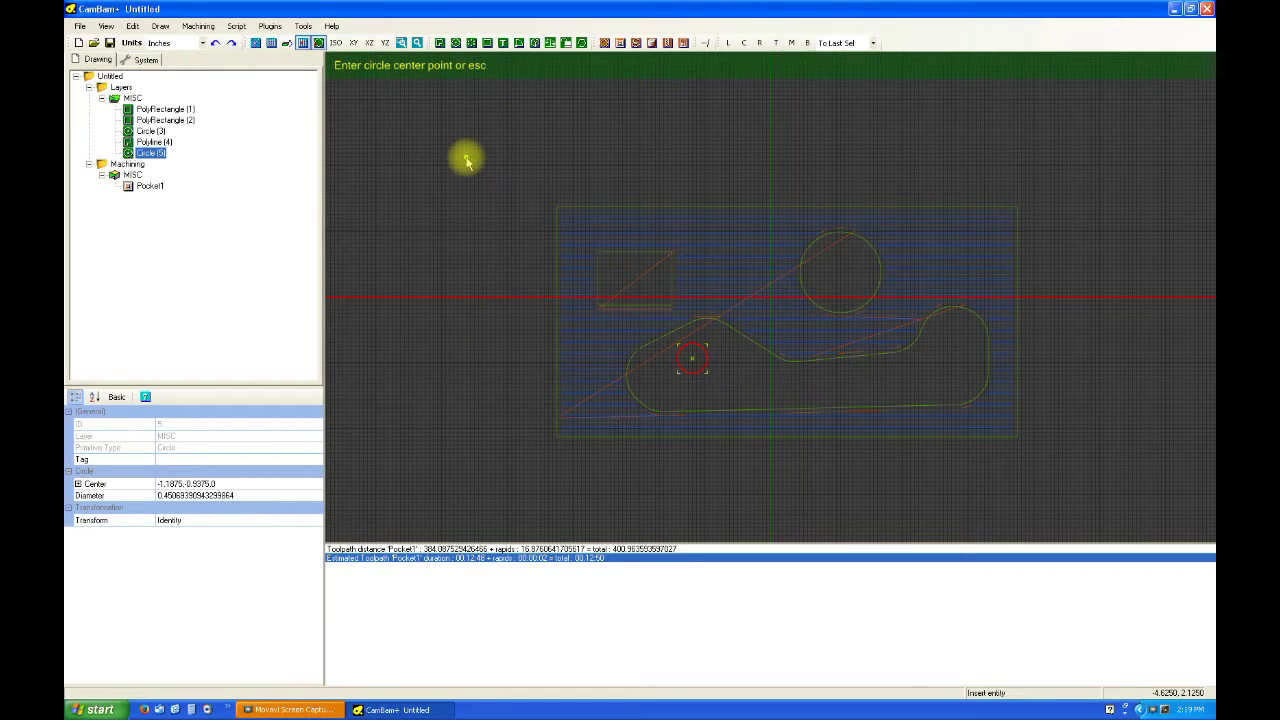
key(Escape)
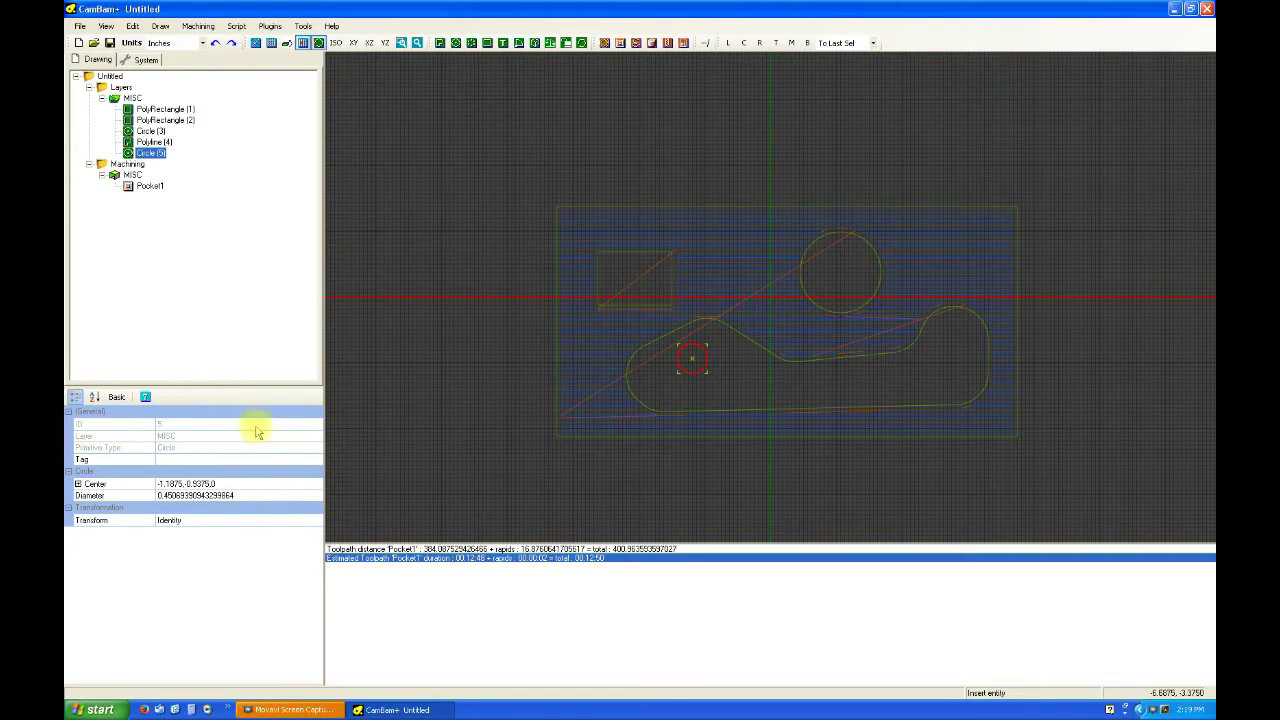
Step: Extend the pocket's source geometry to all five shapes, including the new small circle, and regenerate the toolpath
click(150, 186)
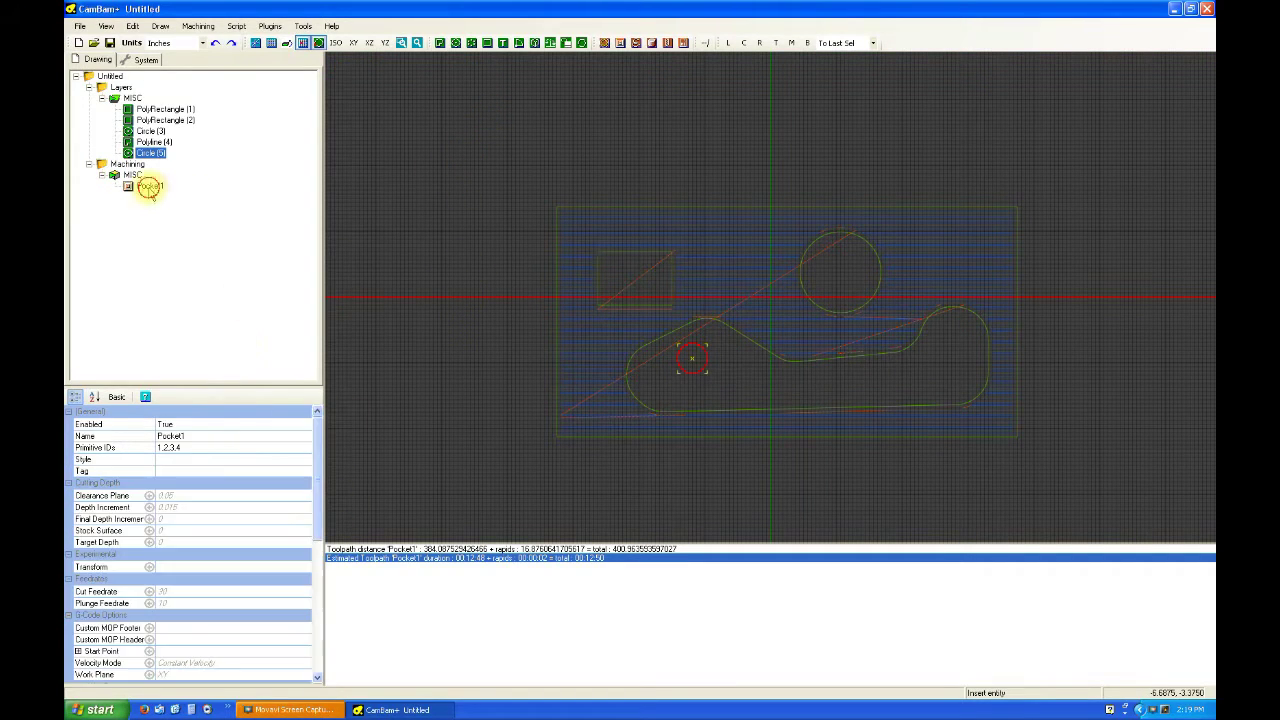
click(307, 449)
click(305, 447)
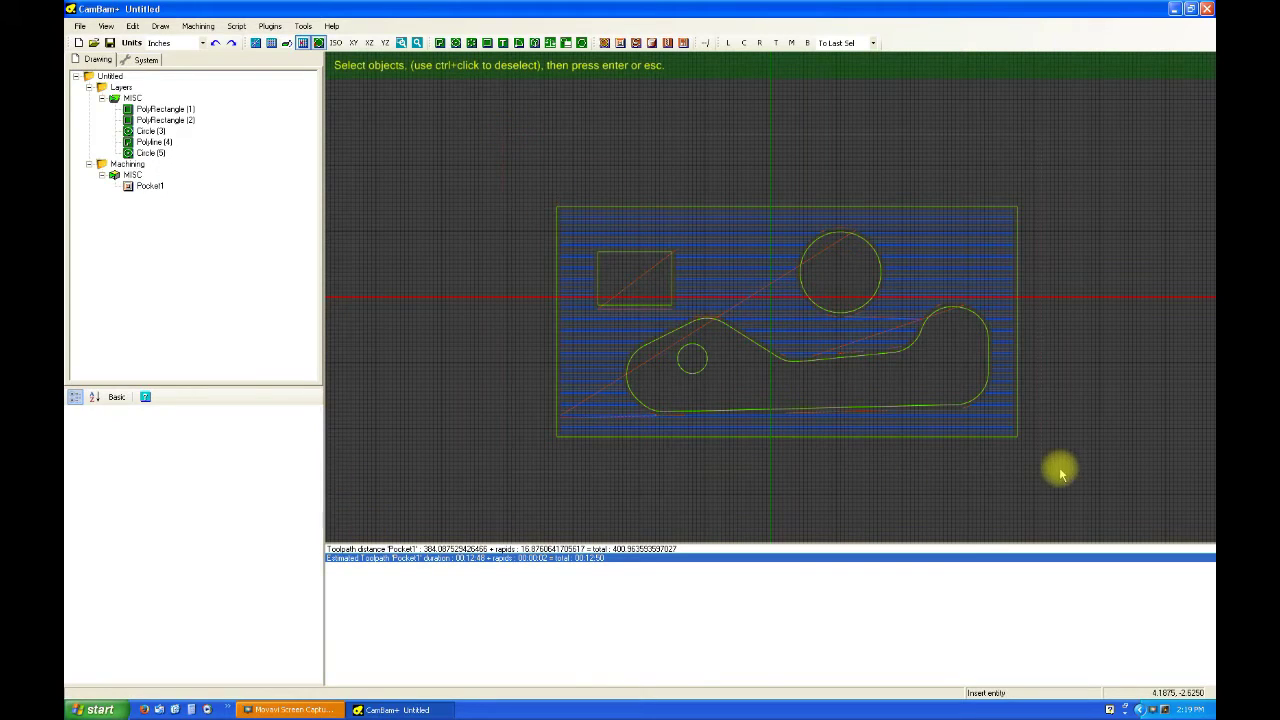
key(ctrl+a)
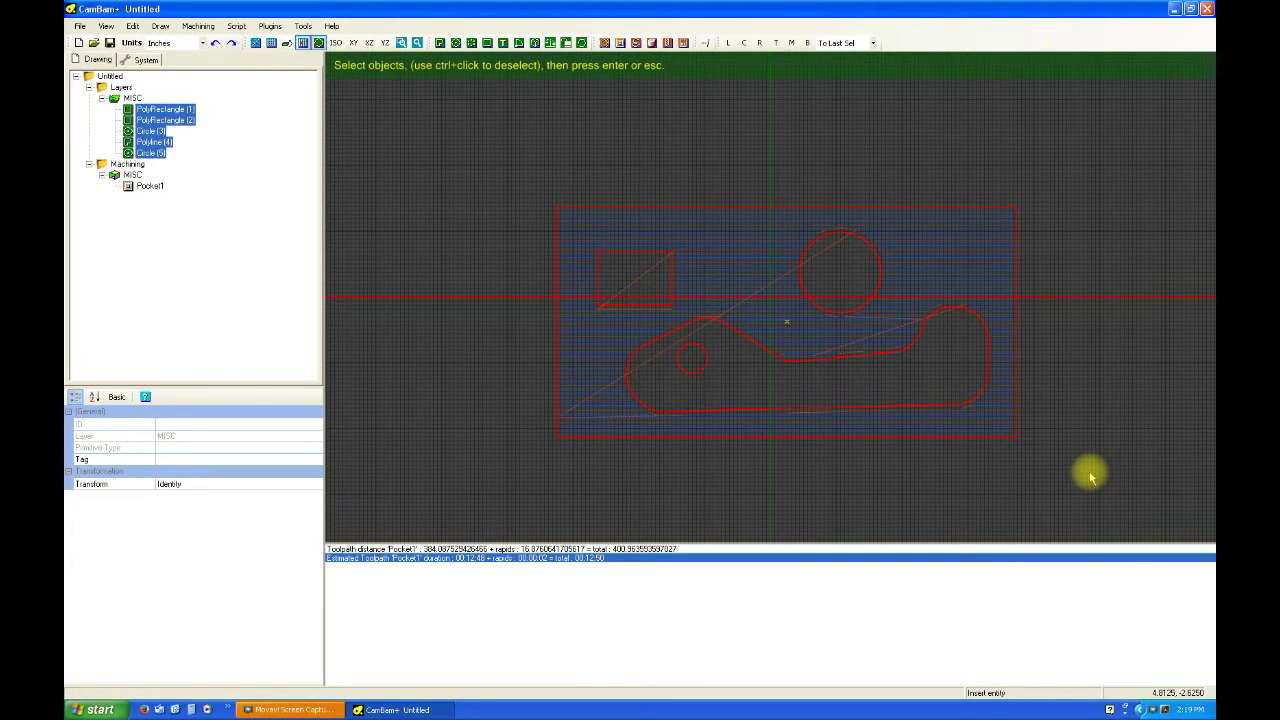
key(Return)
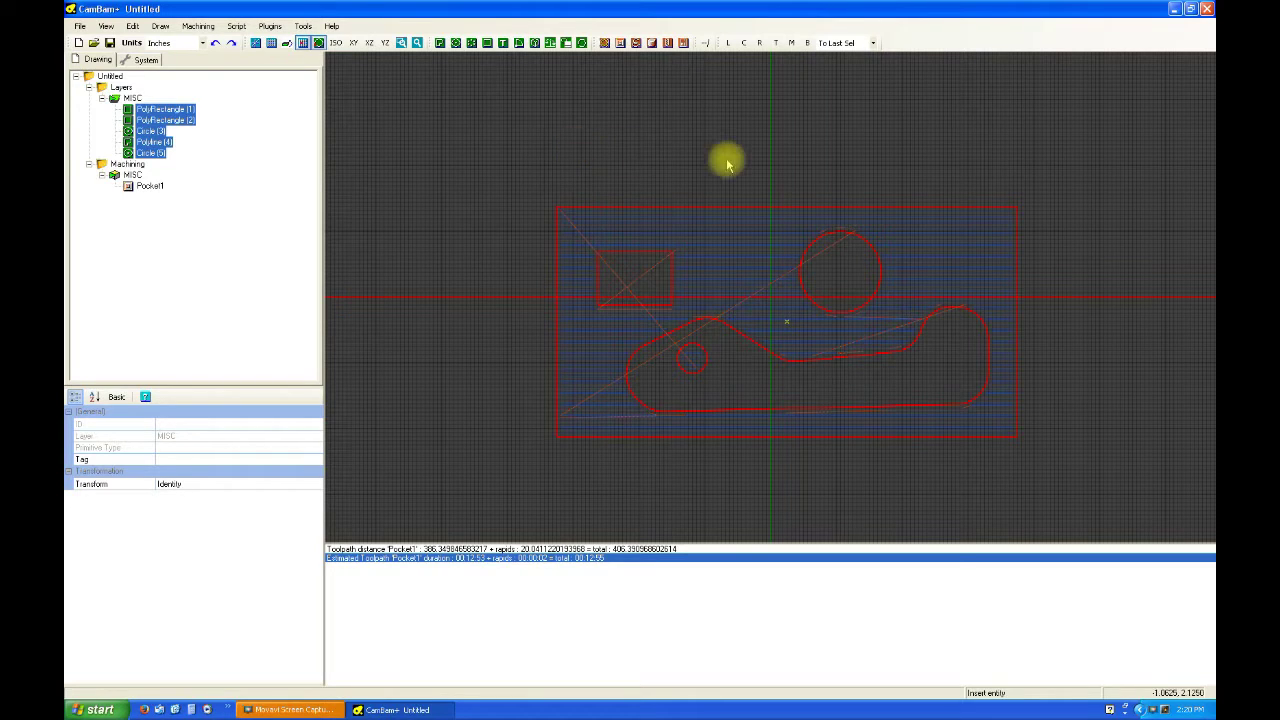
Step: Disable the Pocket1 machining operation and clear the selection
click(145, 186)
click(434, 214)
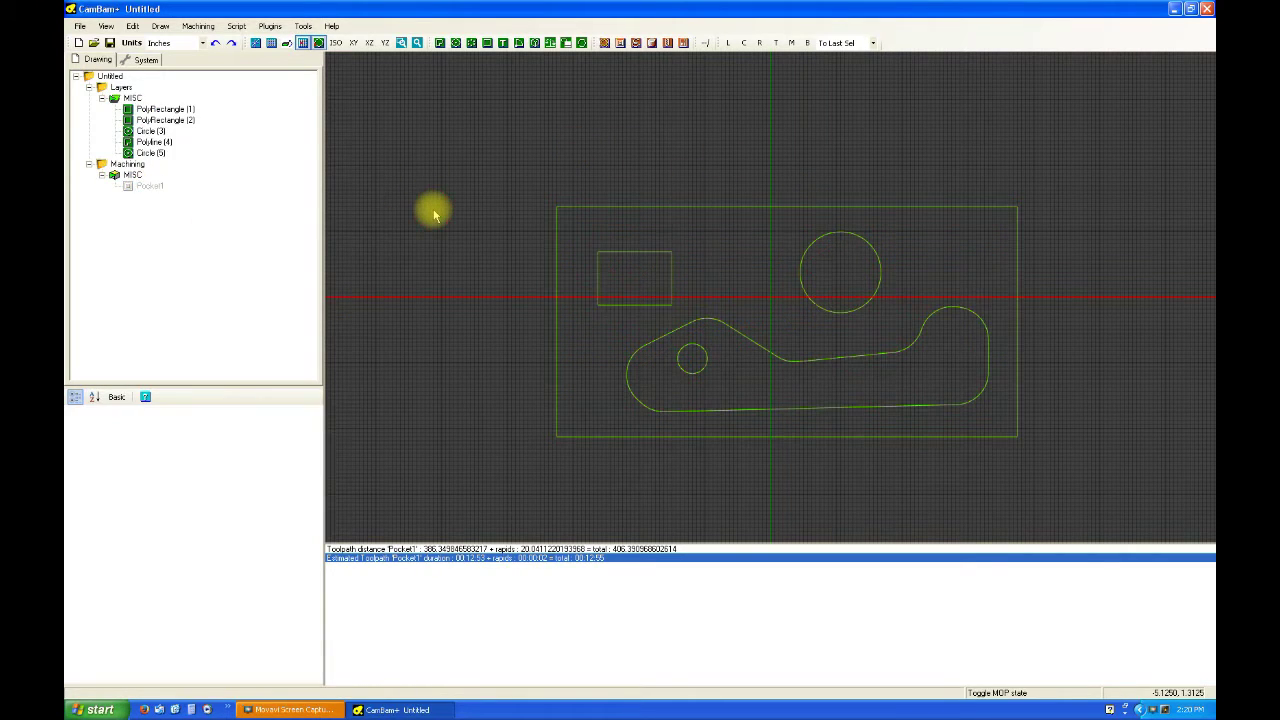
key(Up)
key(Up)
key(Up)
key(Up)
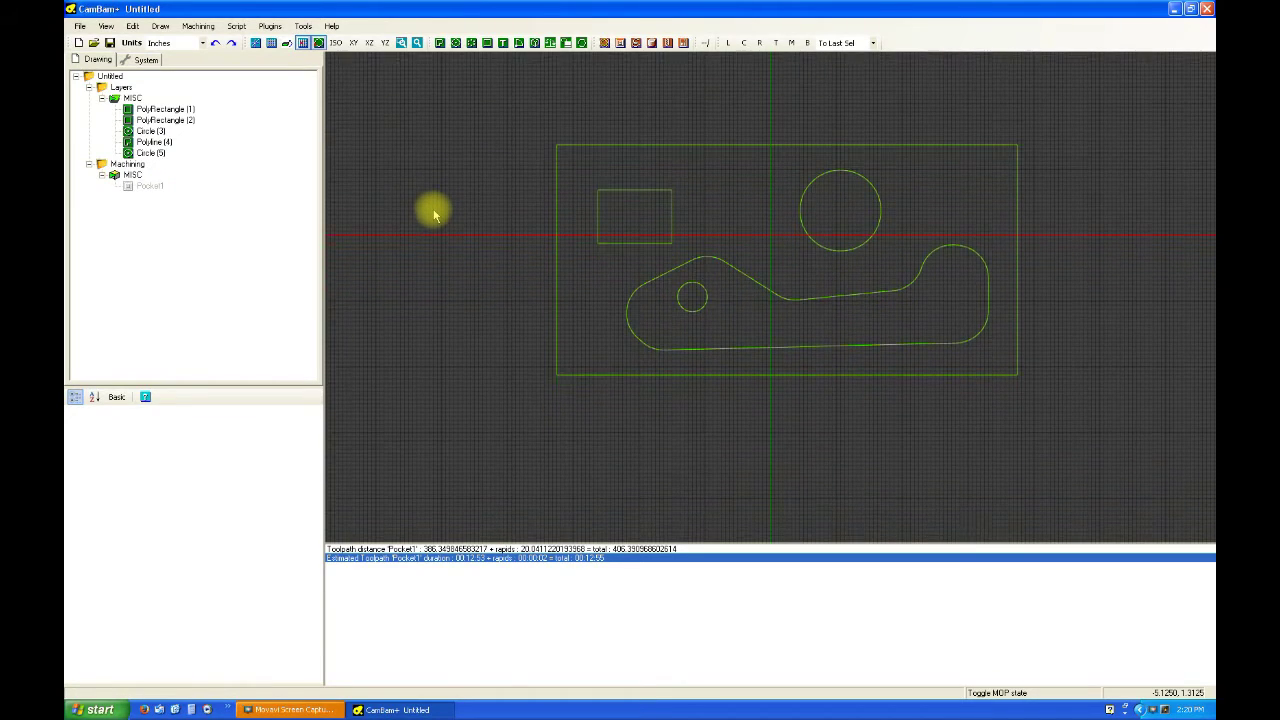
Step: Draw an open nine-point zigzag polyline about 10.9 inches wide below the outer rectangle
key(Up)
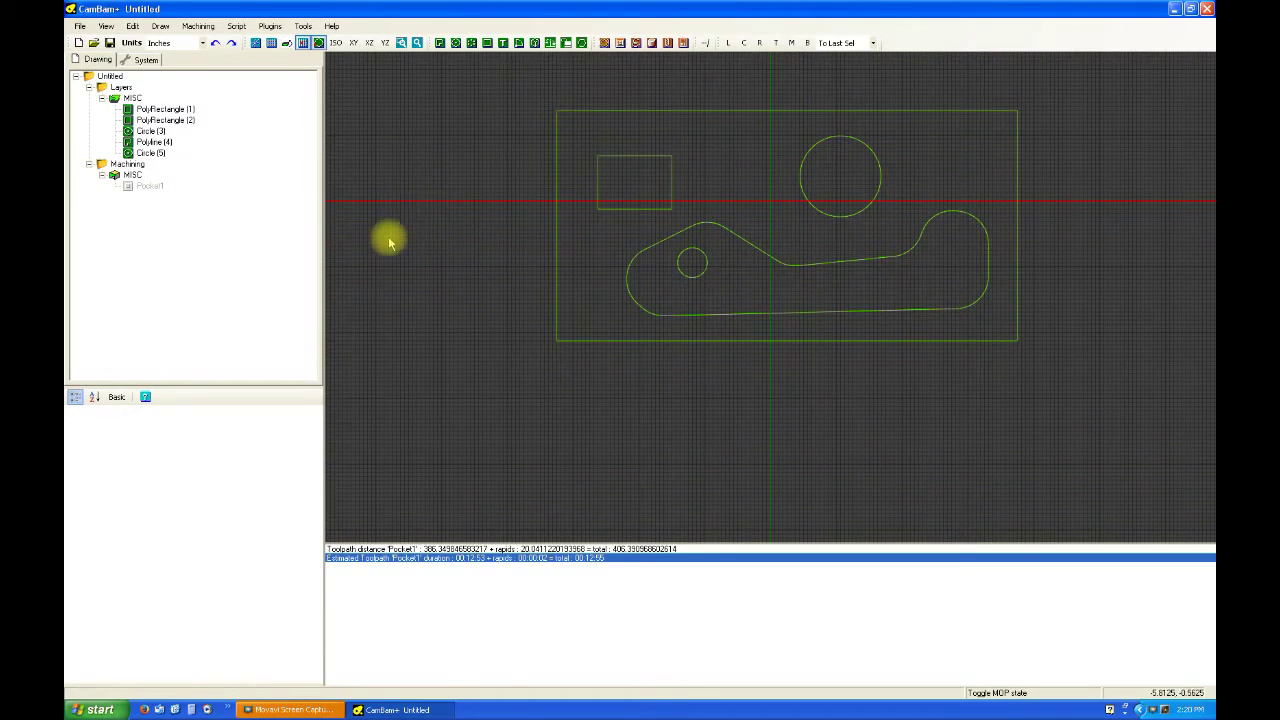
click(439, 43)
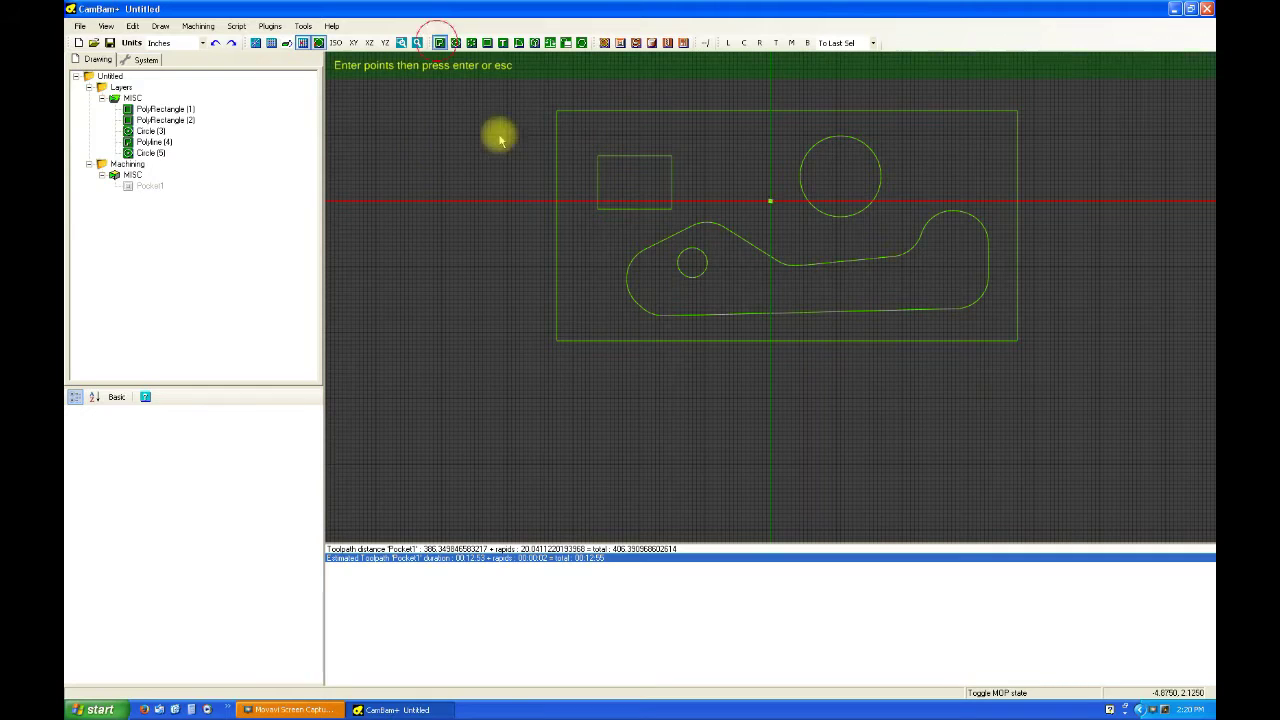
click(433, 468)
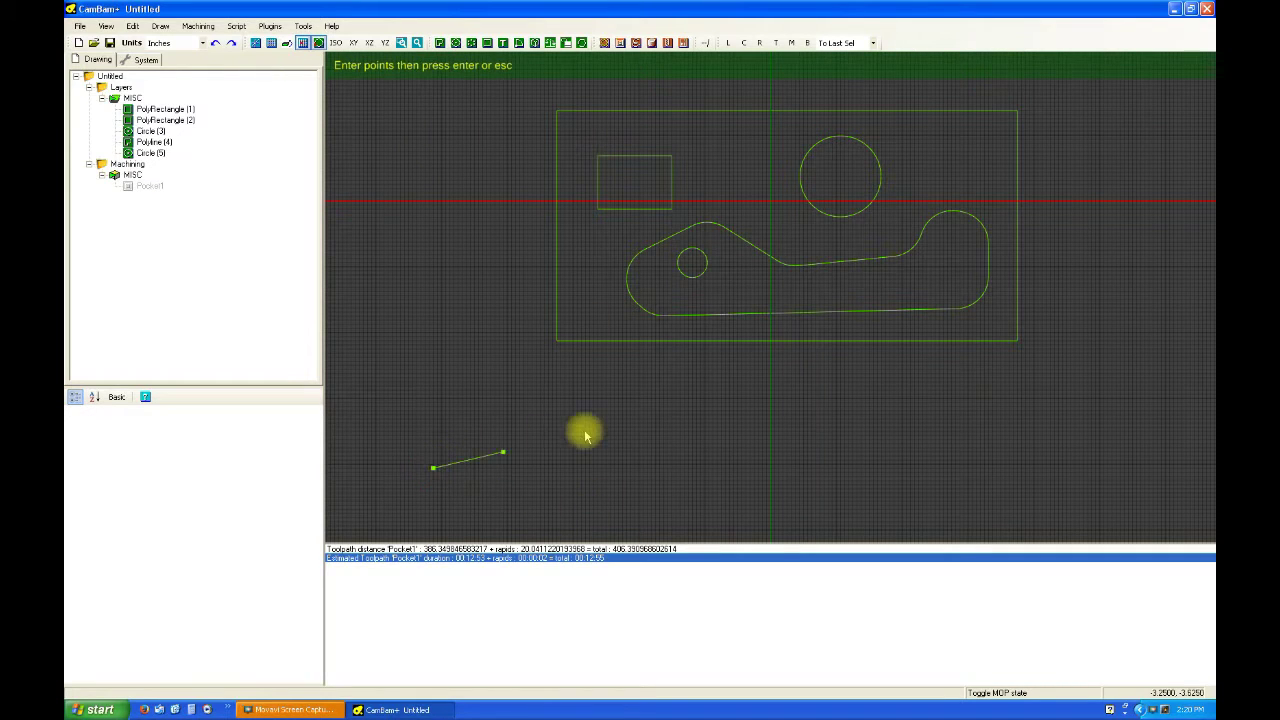
click(556, 403)
click(693, 431)
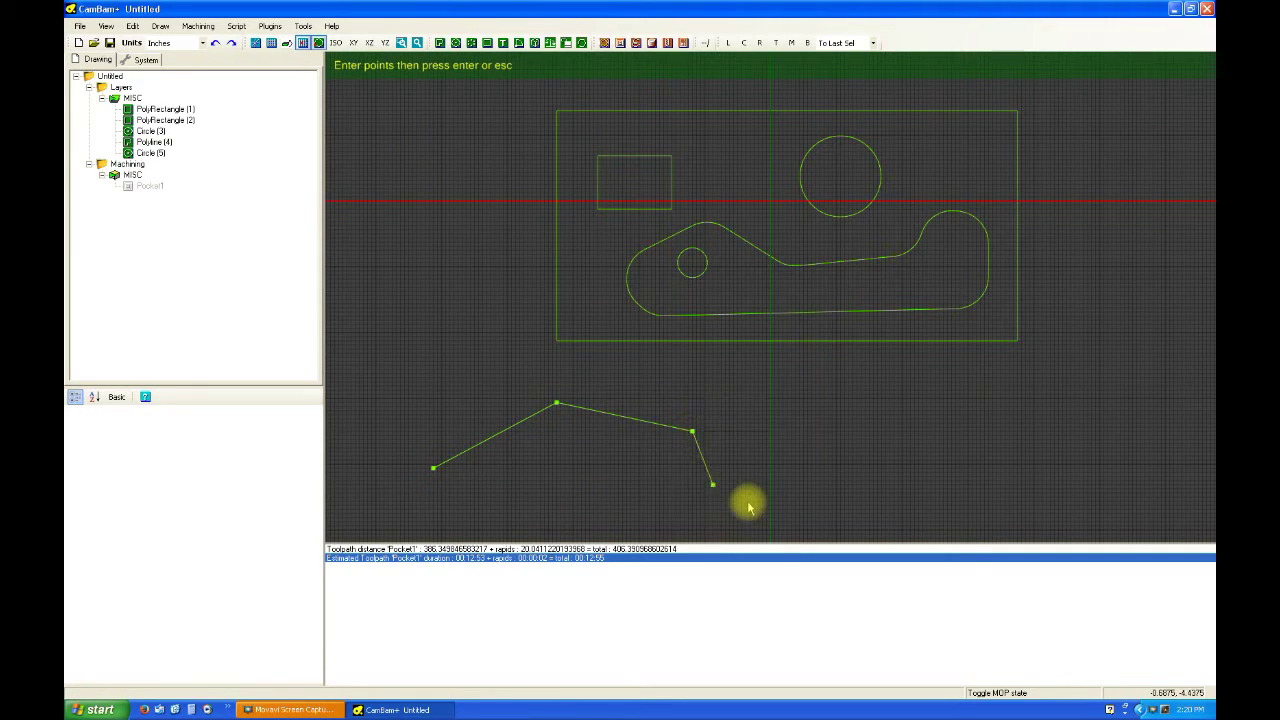
click(770, 492)
click(836, 414)
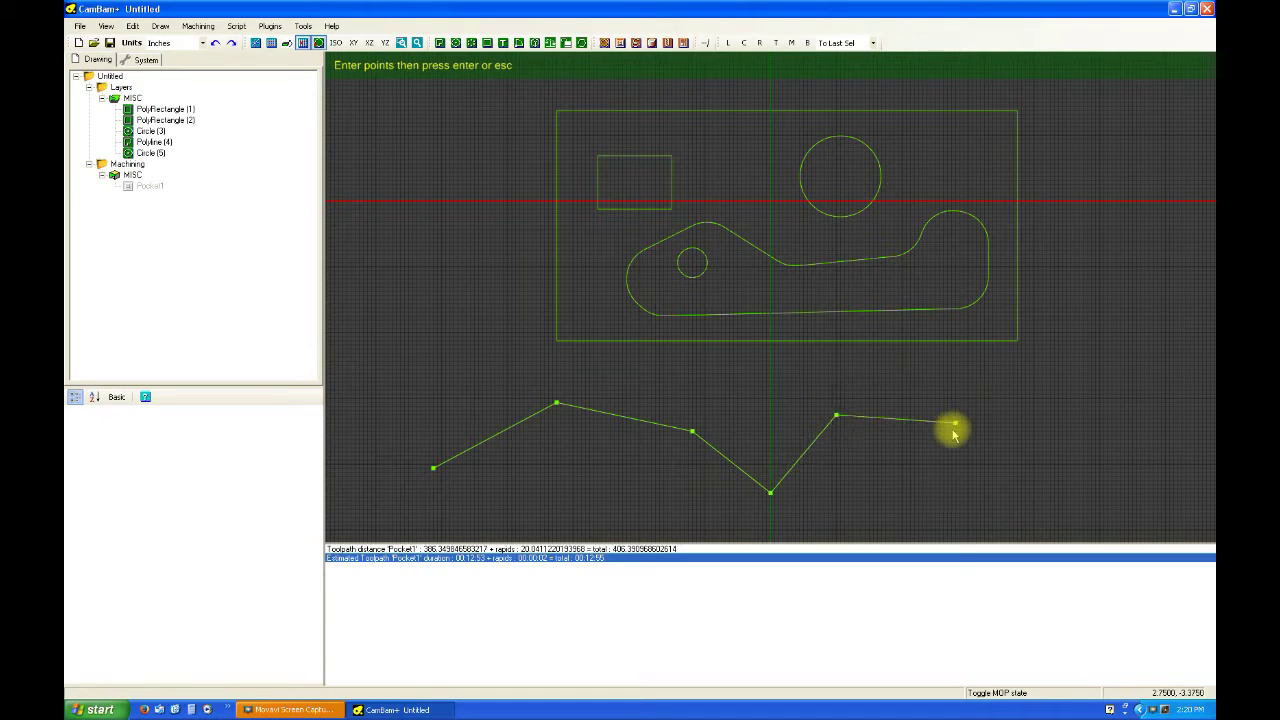
click(951, 431)
click(1017, 489)
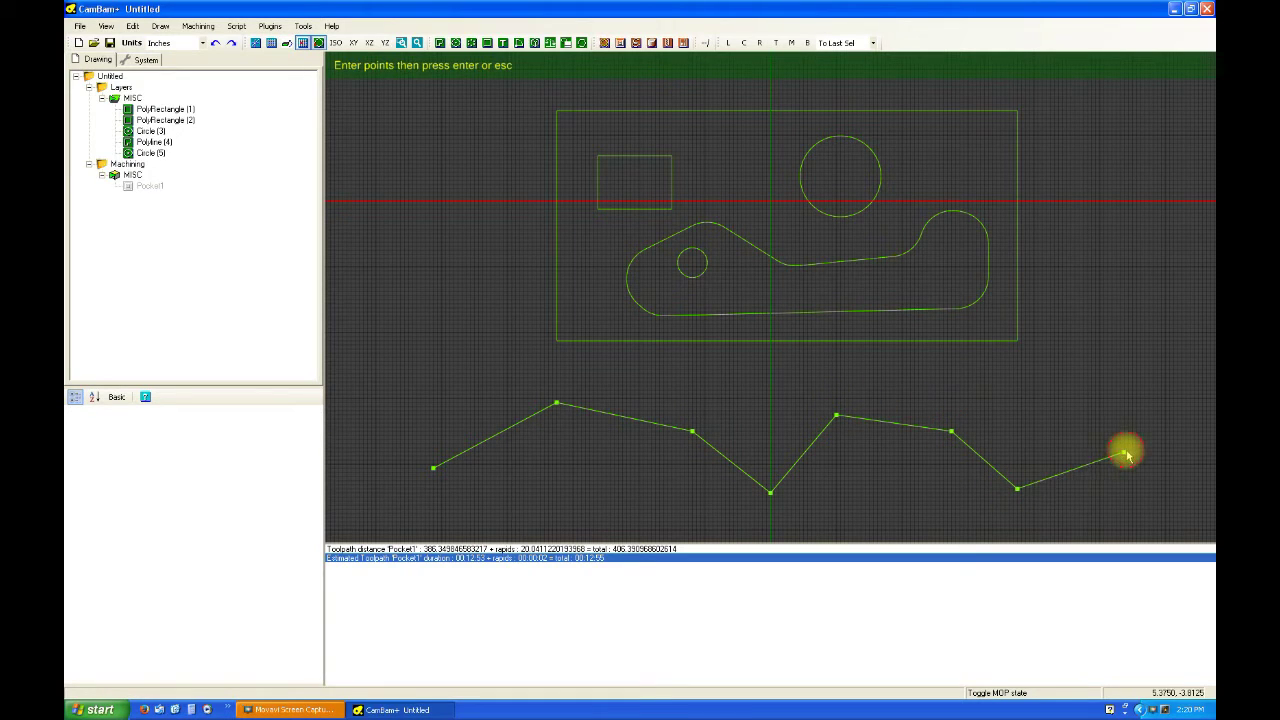
click(1124, 454)
click(1150, 415)
key(Return)
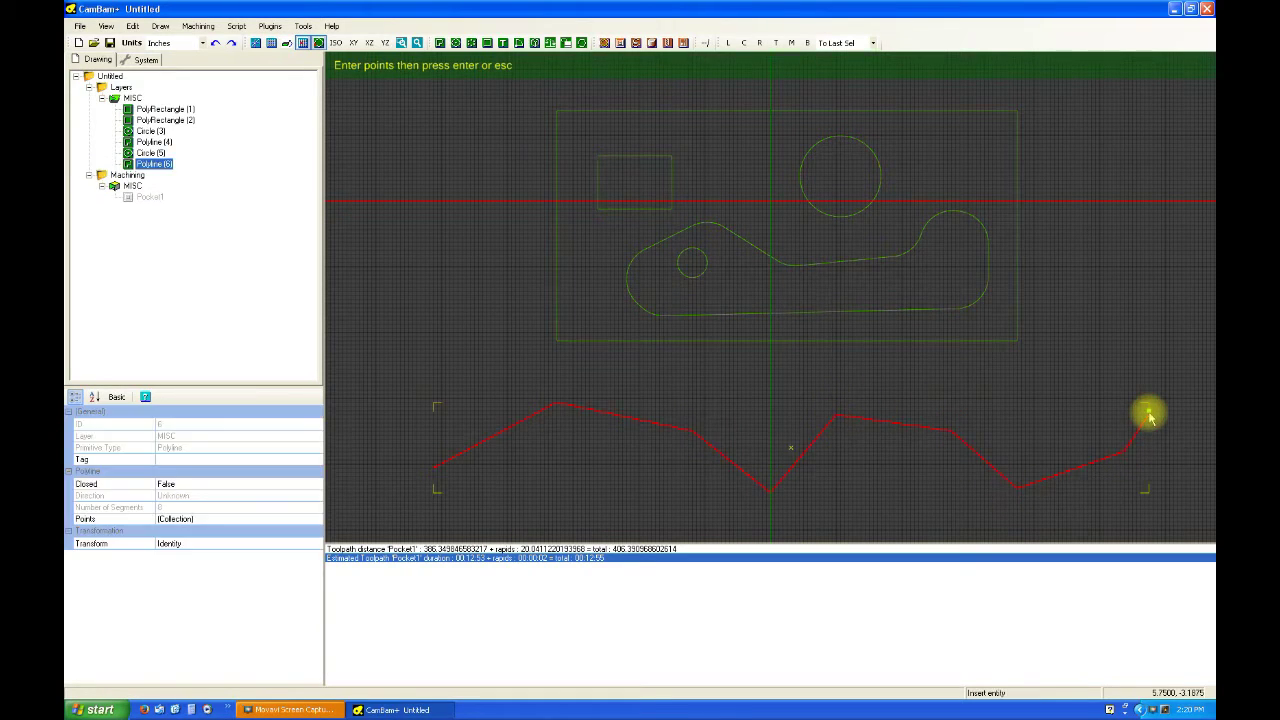
Step: Fillet the corners of the open zigzag polyline with the offered radius
right_click(875, 419)
mouse_move(923, 457)
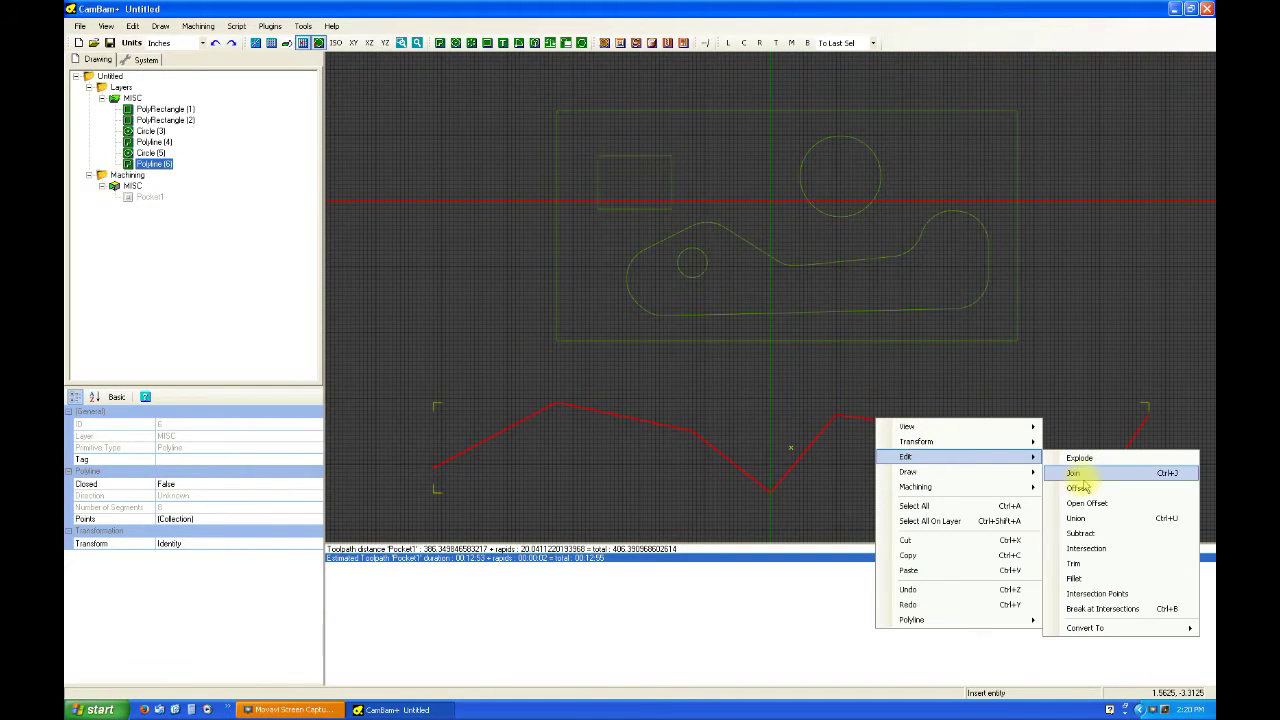
click(1074, 578)
click(1040, 174)
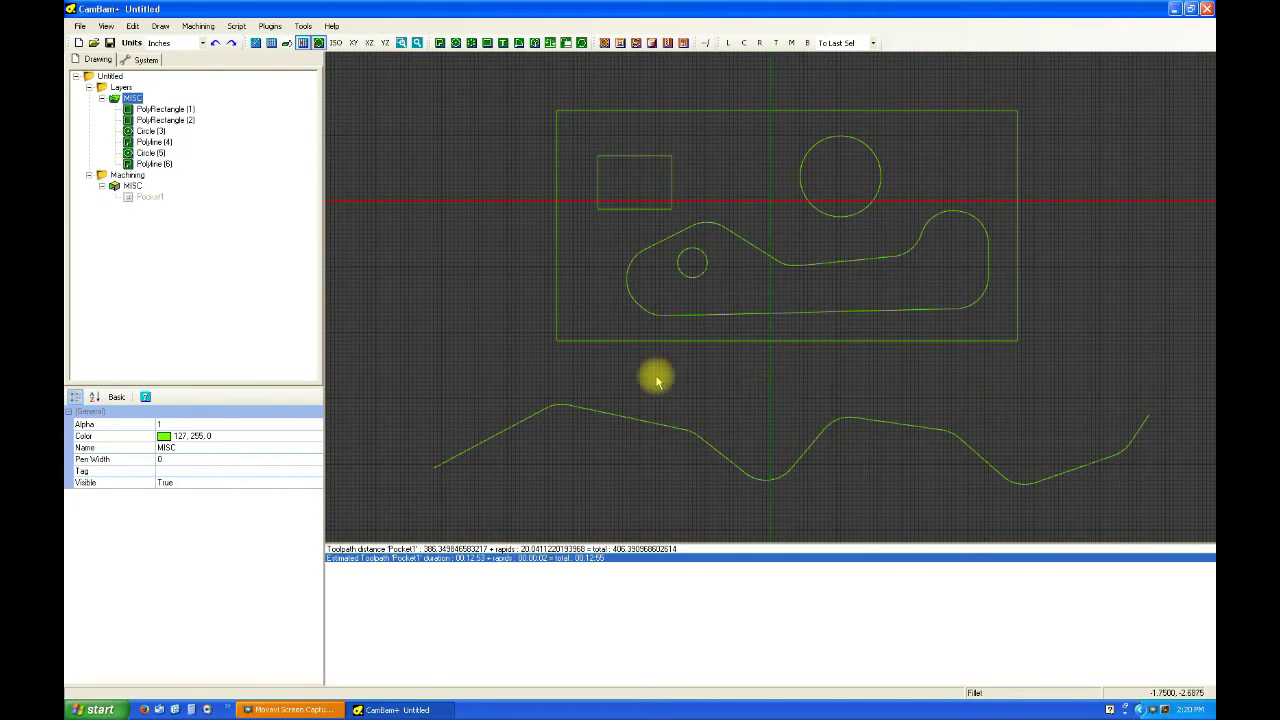
Step: Extrude the filleted zigzag polyline into a surface with a height of 5 and an arc expand tolerance of .001
click(580, 407)
click(162, 27)
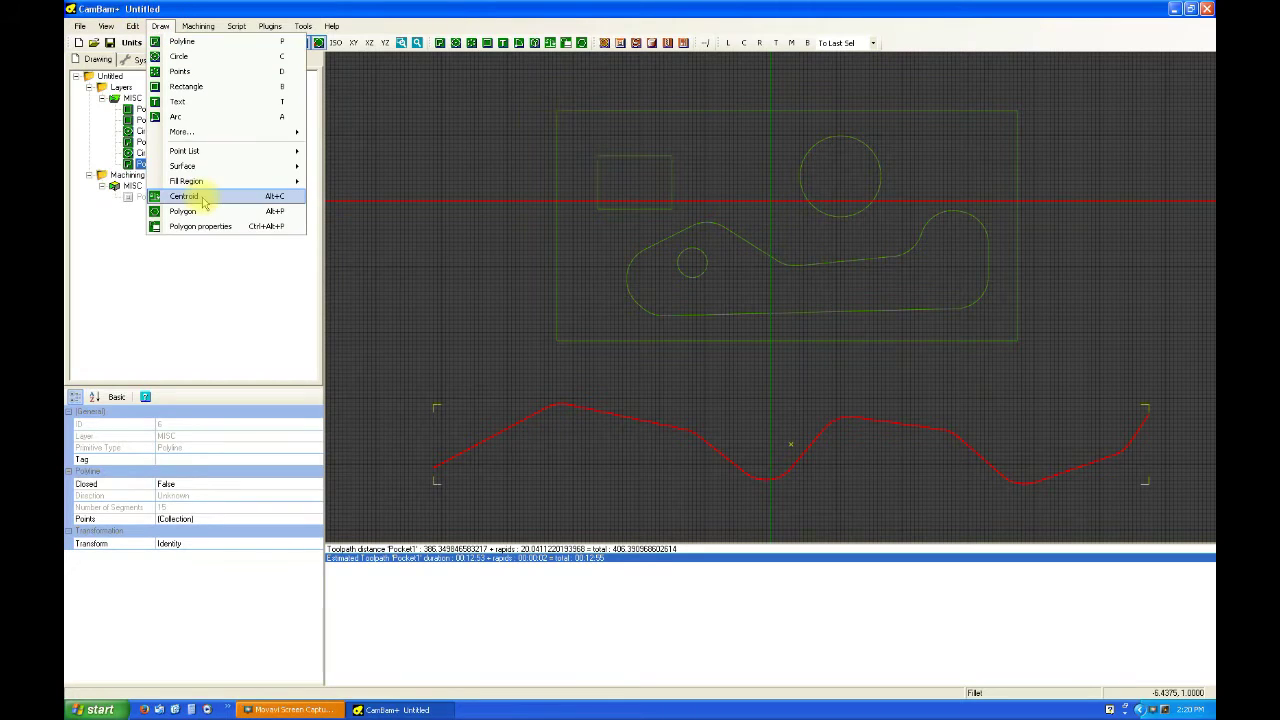
mouse_move(200, 168)
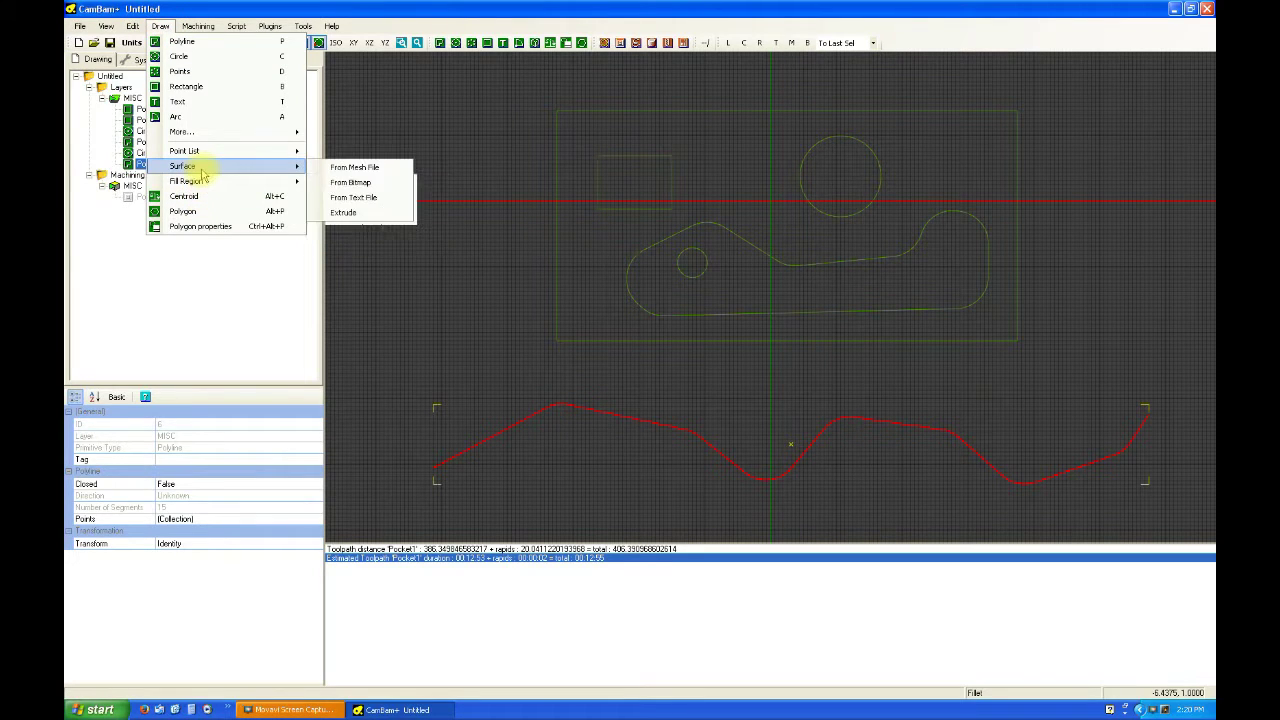
click(345, 213)
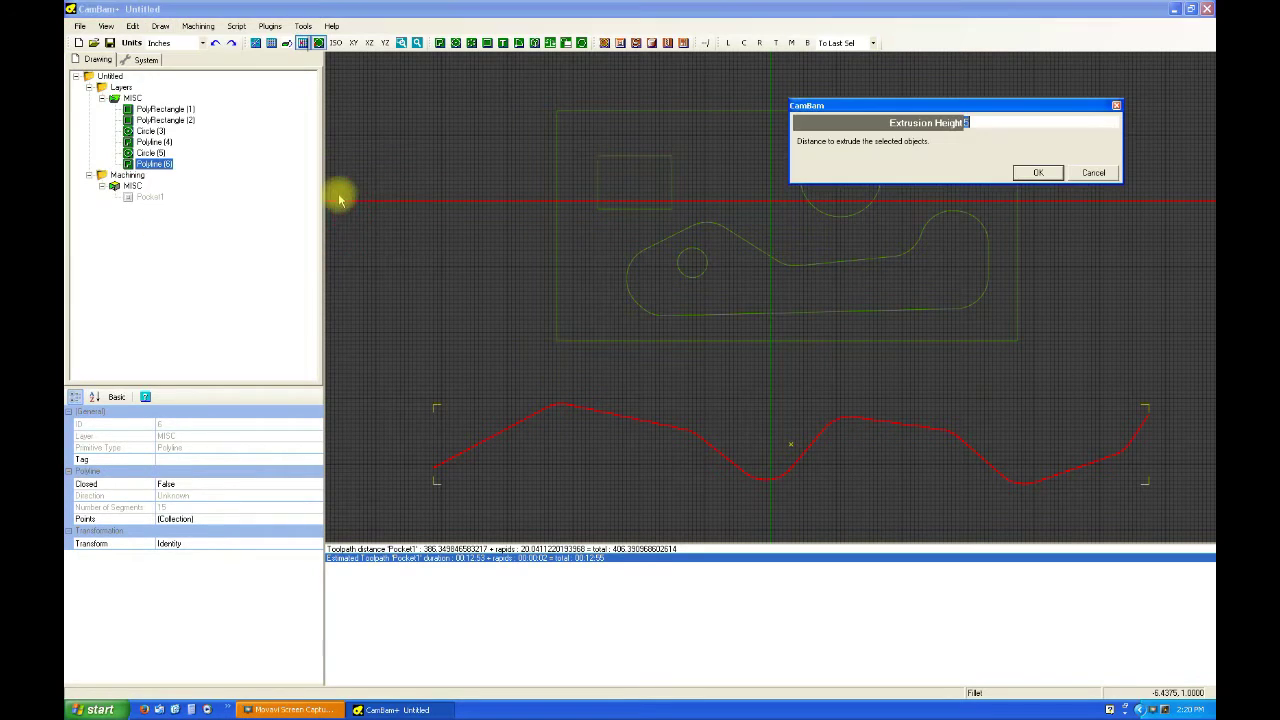
click(1037, 173)
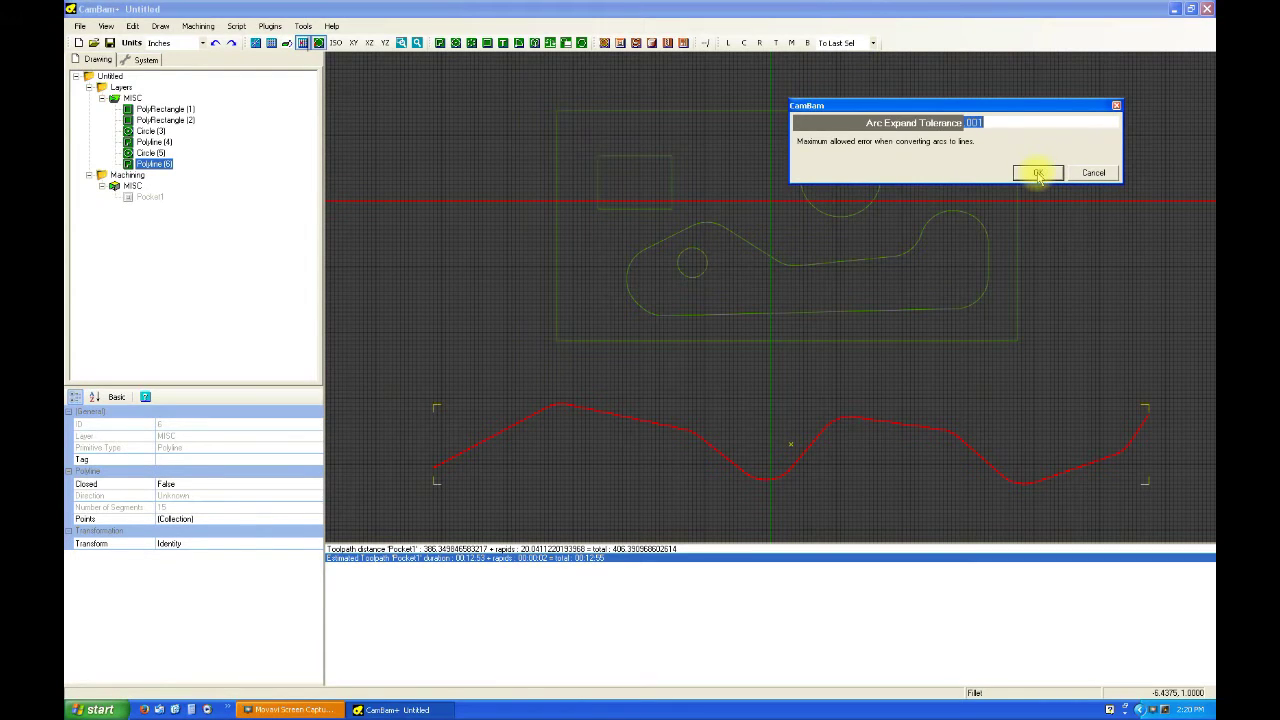
click(1037, 173)
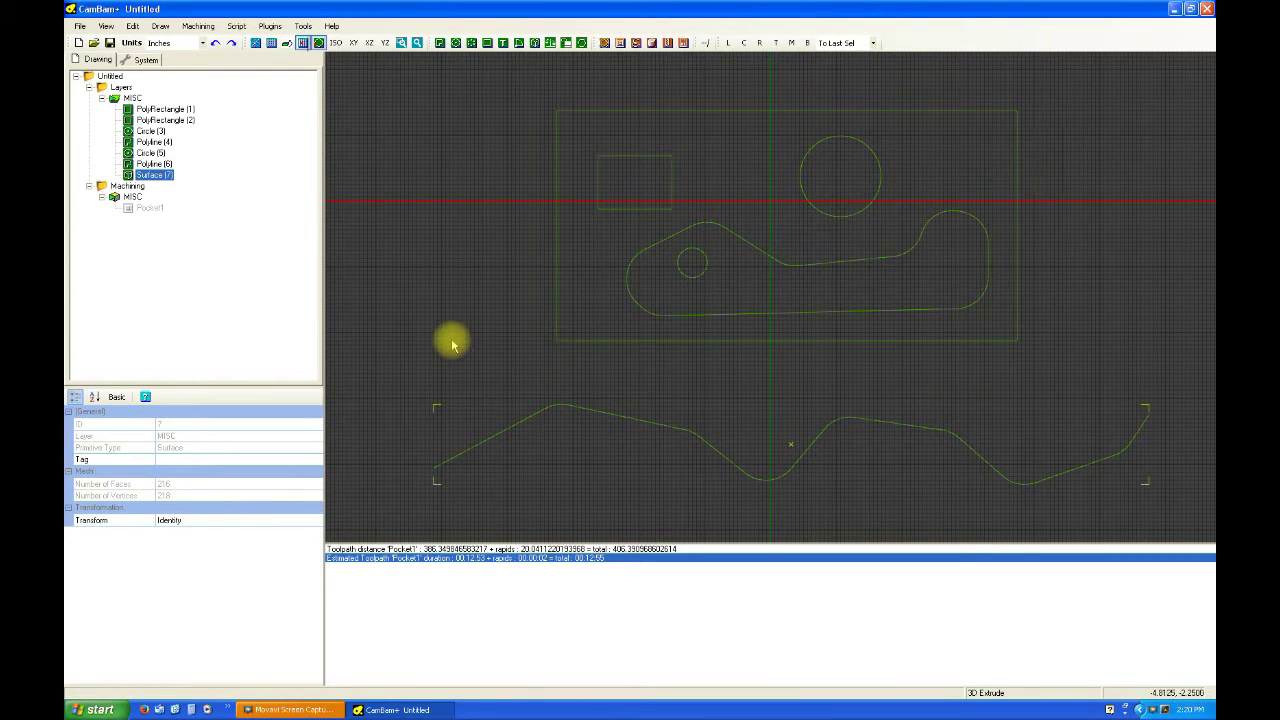
Step: Rotate the extruded surface 90 degrees about the X axis through its transformation matrix
click(458, 308)
click(152, 175)
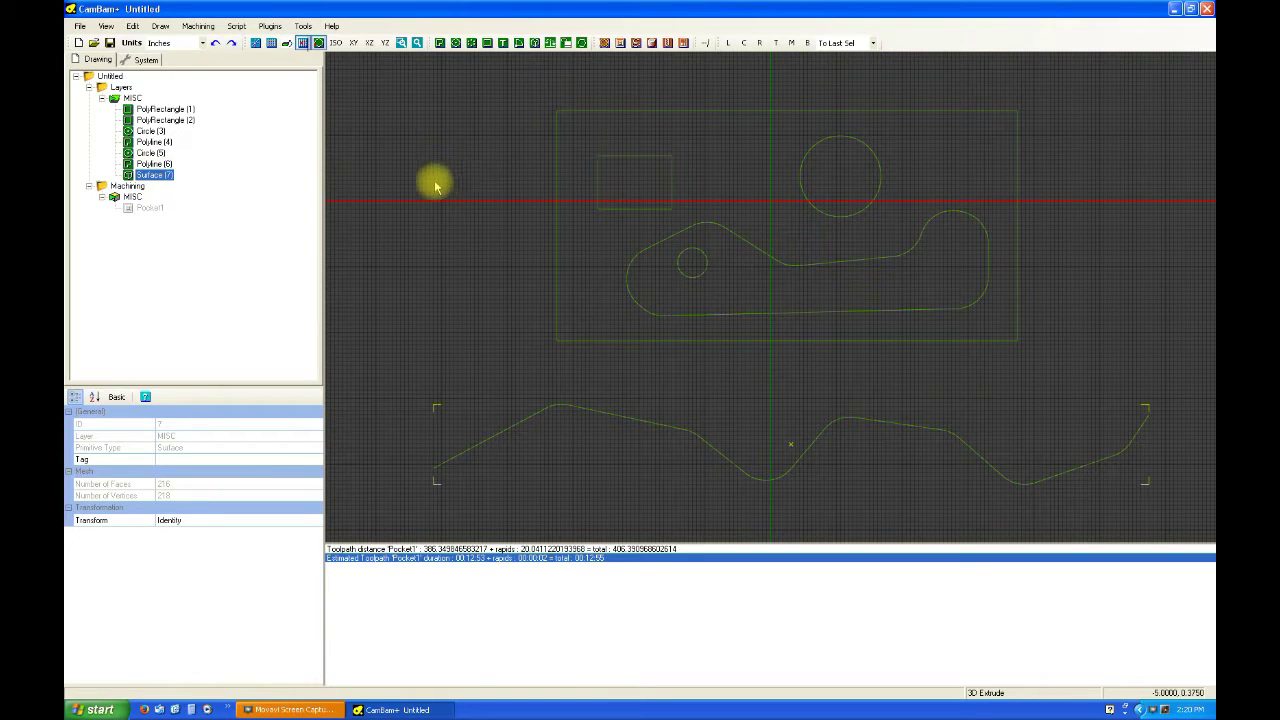
click(314, 521)
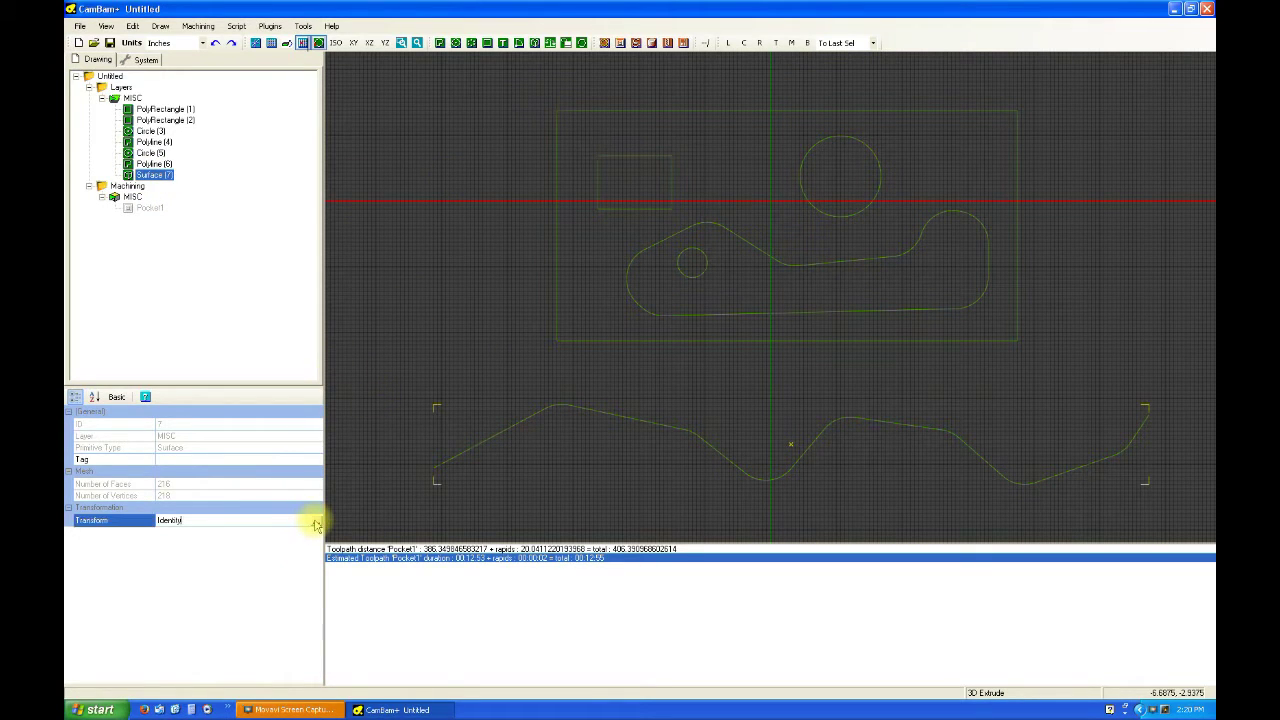
click(316, 521)
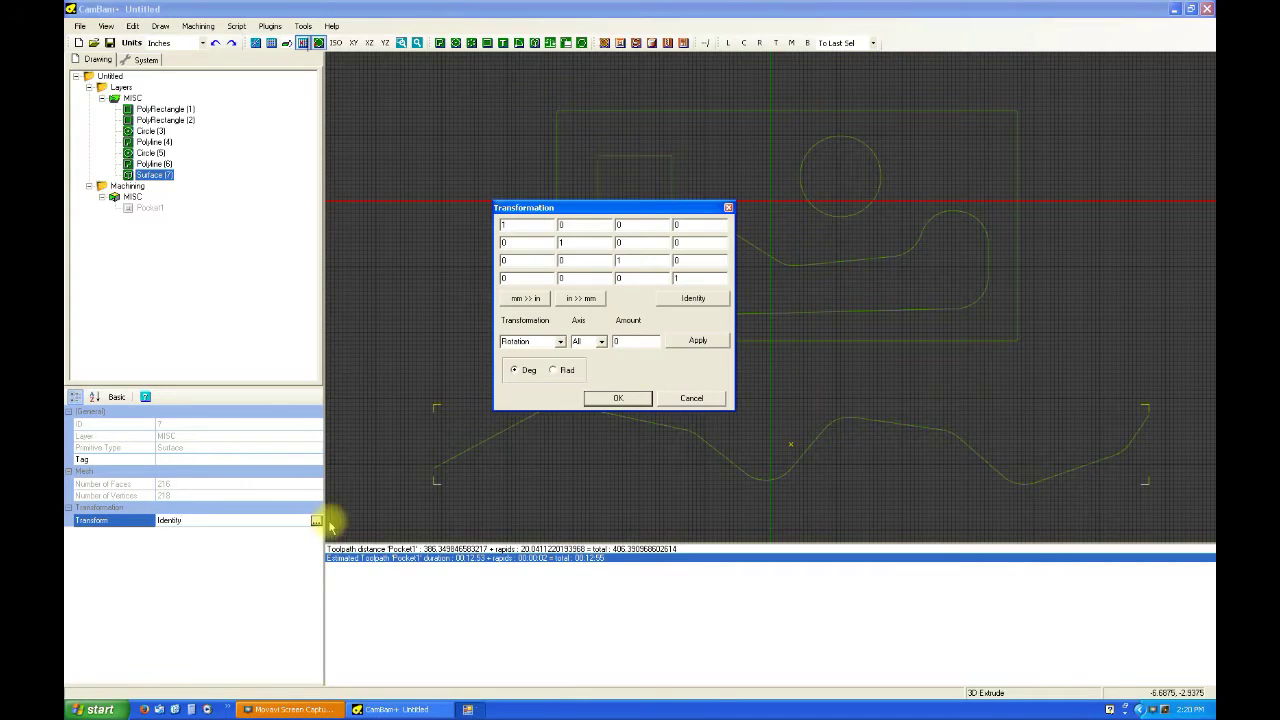
click(600, 340)
click(592, 369)
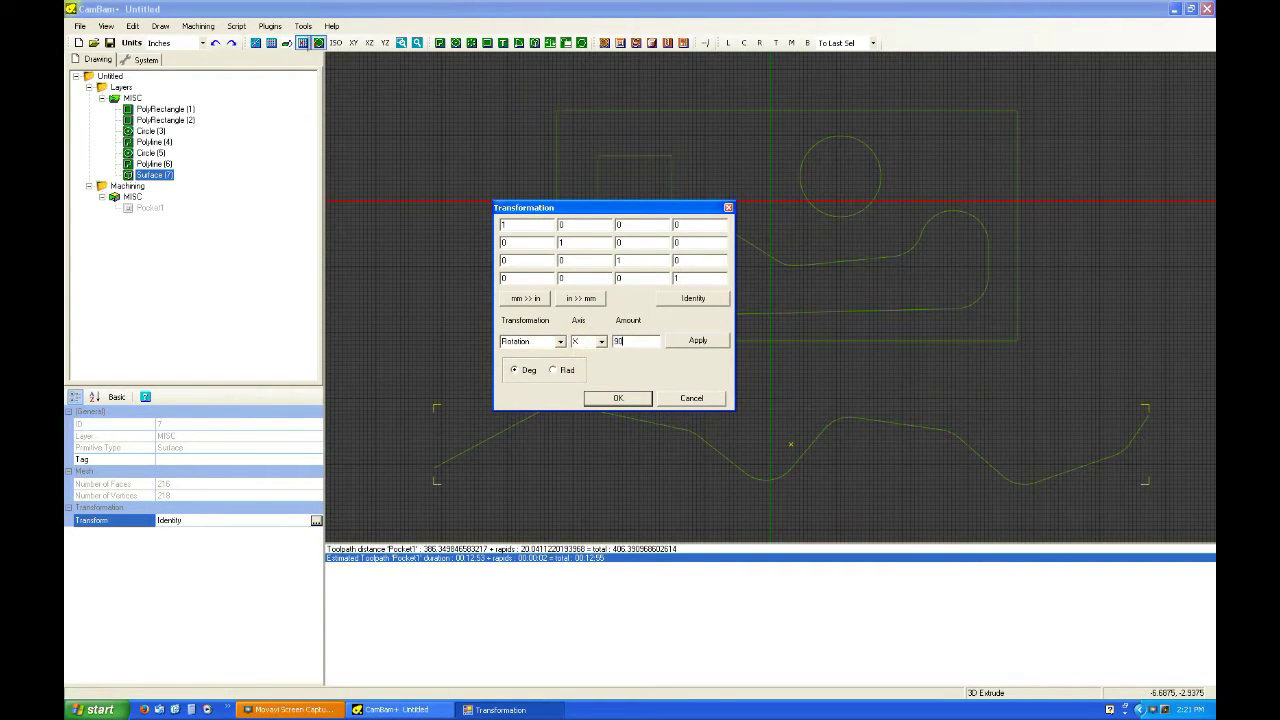
click(703, 341)
click(636, 398)
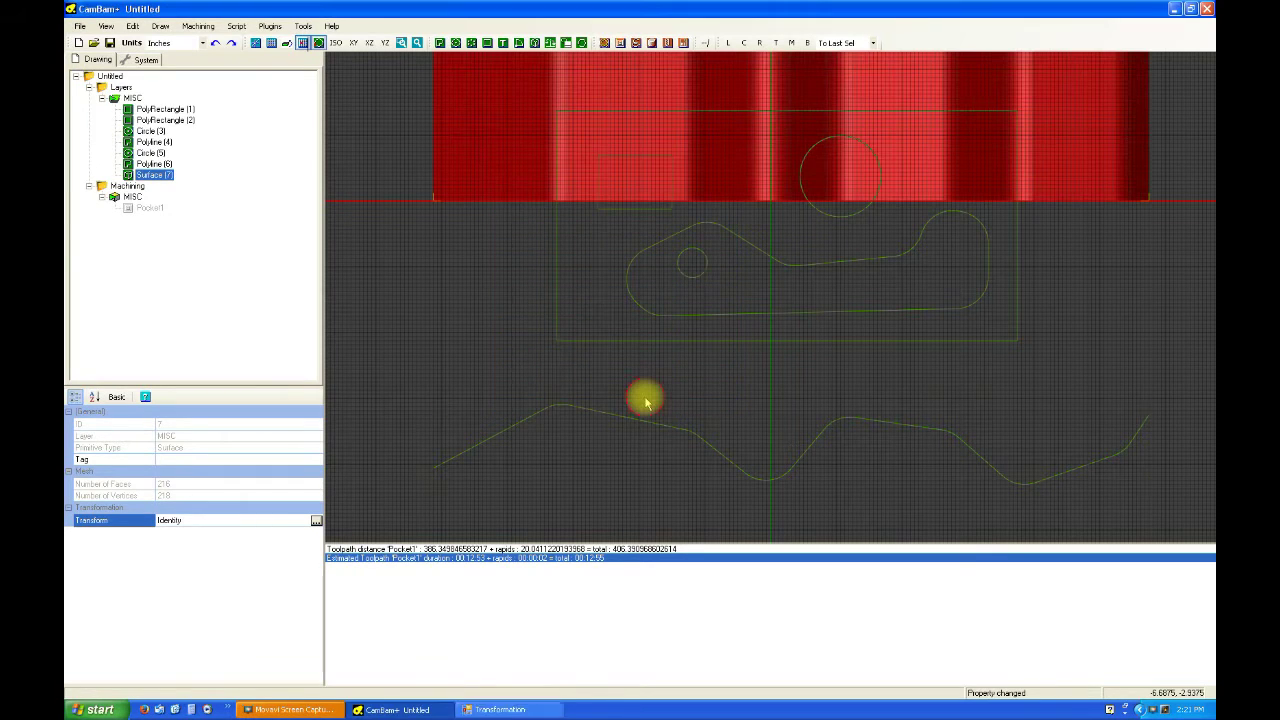
Step: Align the surface to the origin with X center, Y center and Z upper, all at 0
right_click(490, 193)
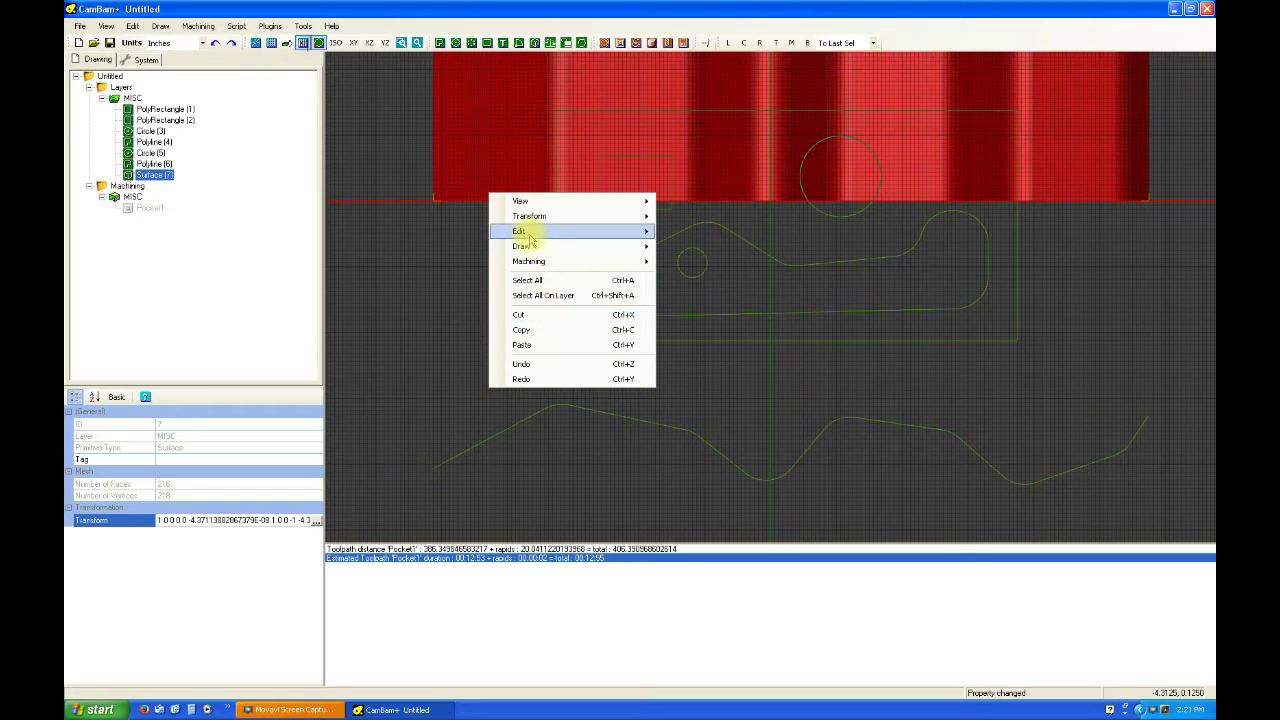
mouse_move(530, 236)
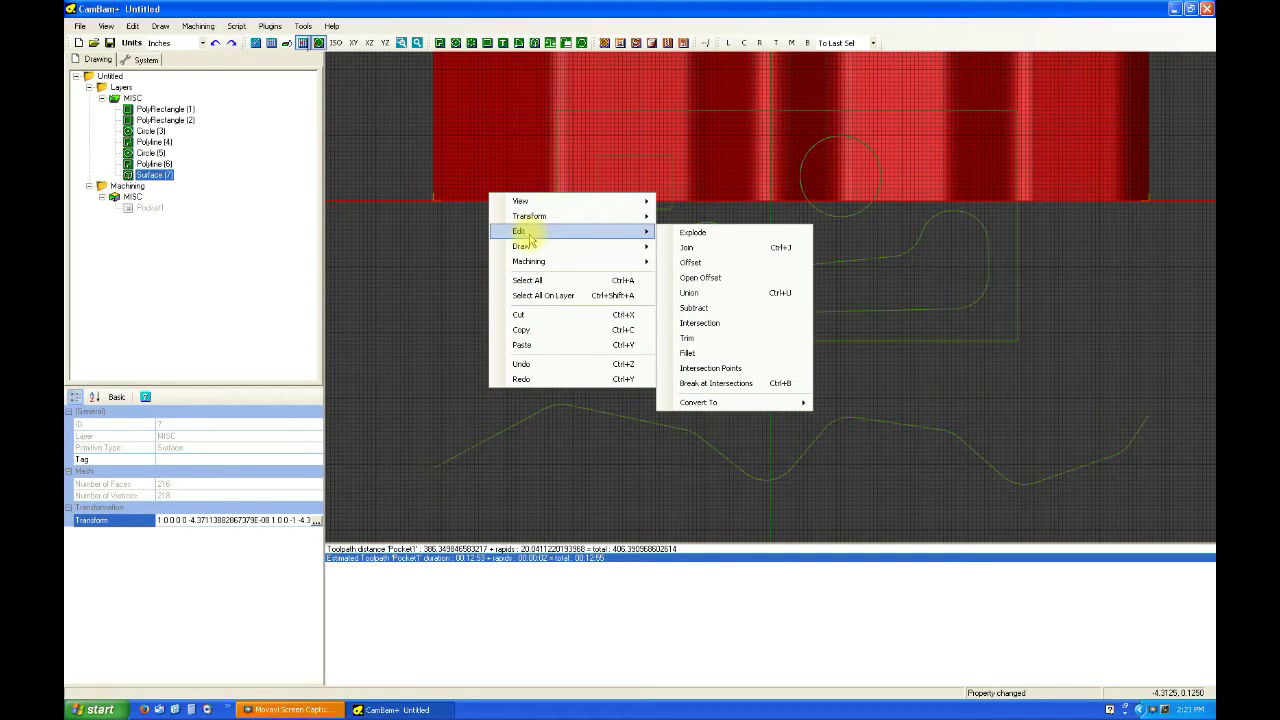
mouse_move(580, 216)
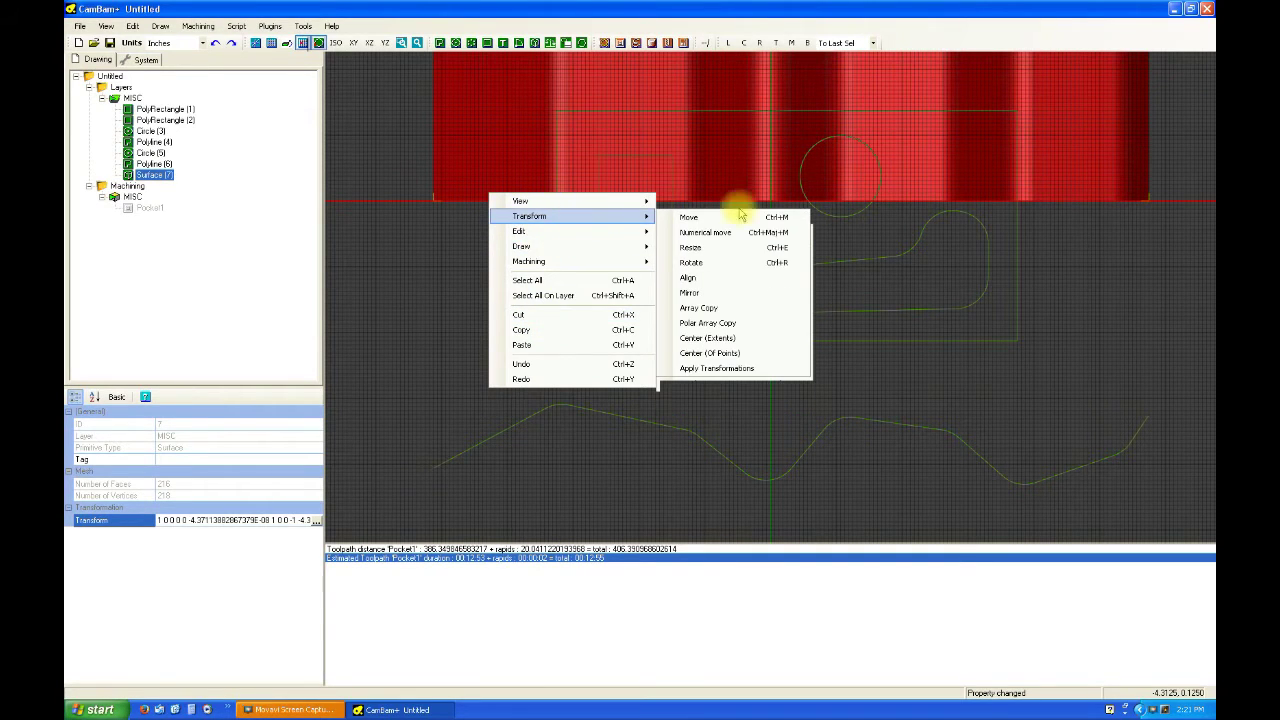
click(713, 280)
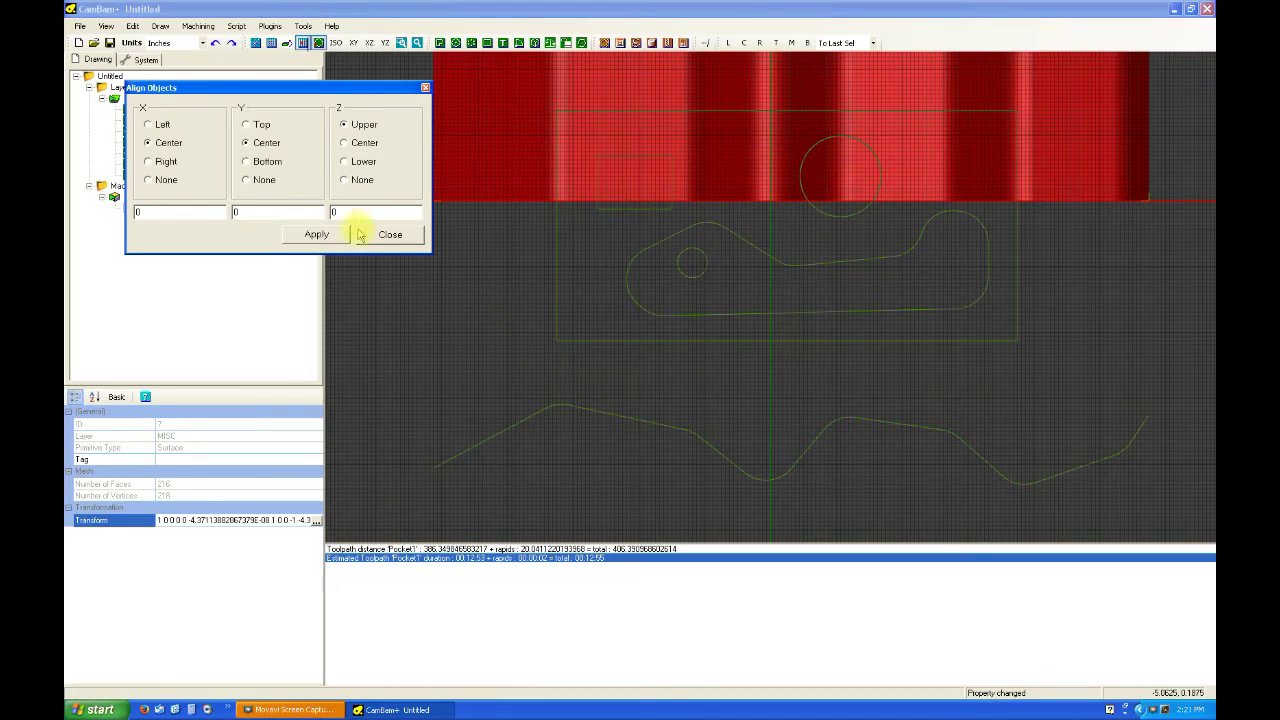
click(316, 234)
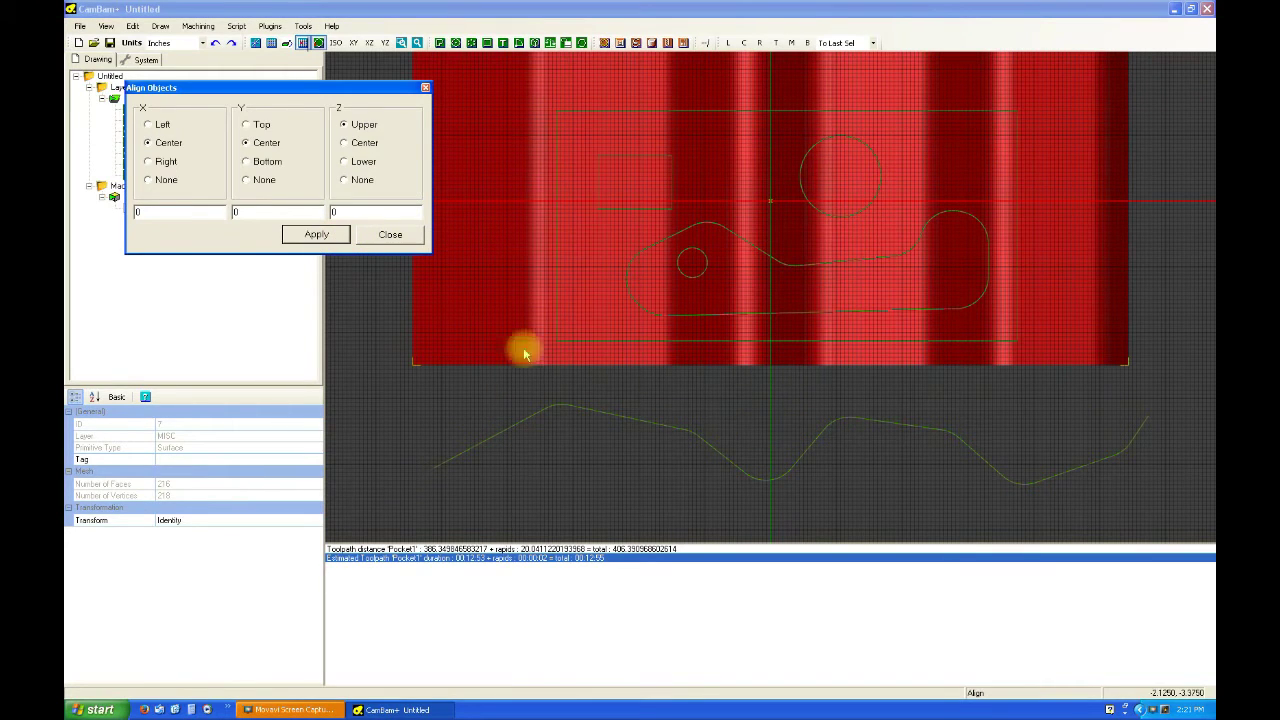
click(390, 234)
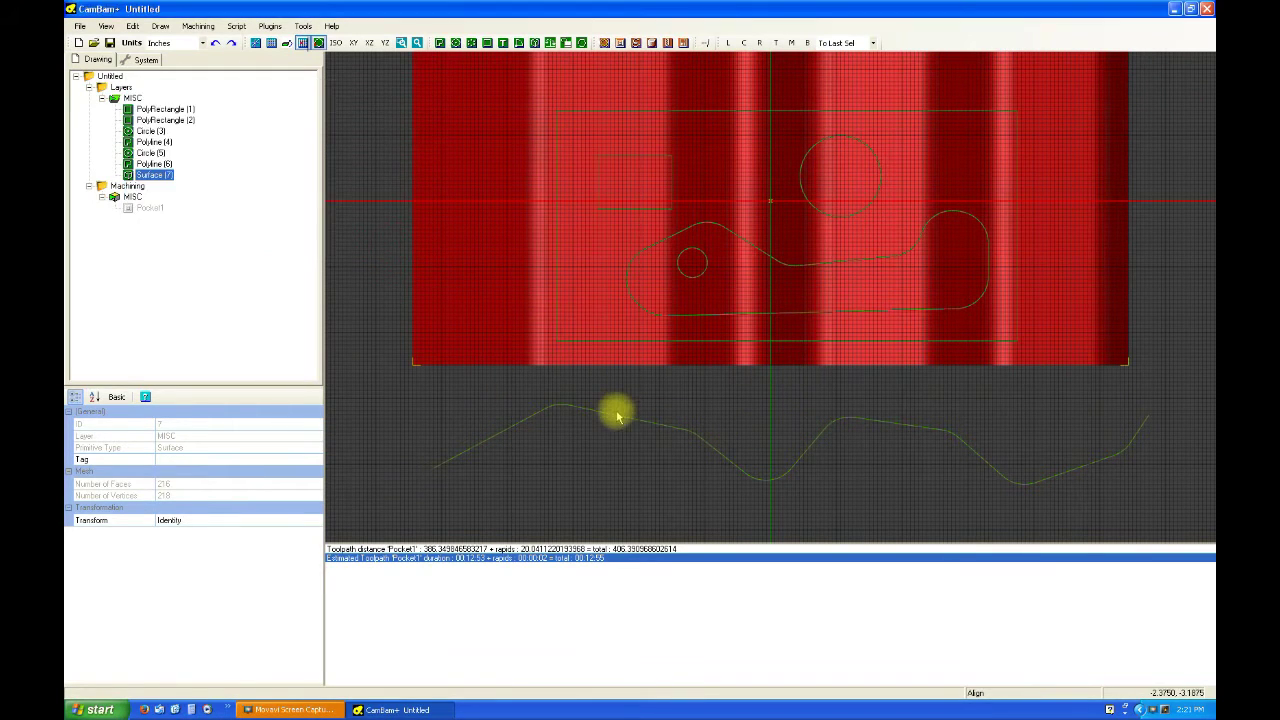
Step: Move the open zigzag polyline to a new layer and hide that layer
click(615, 420)
right_click(131, 98)
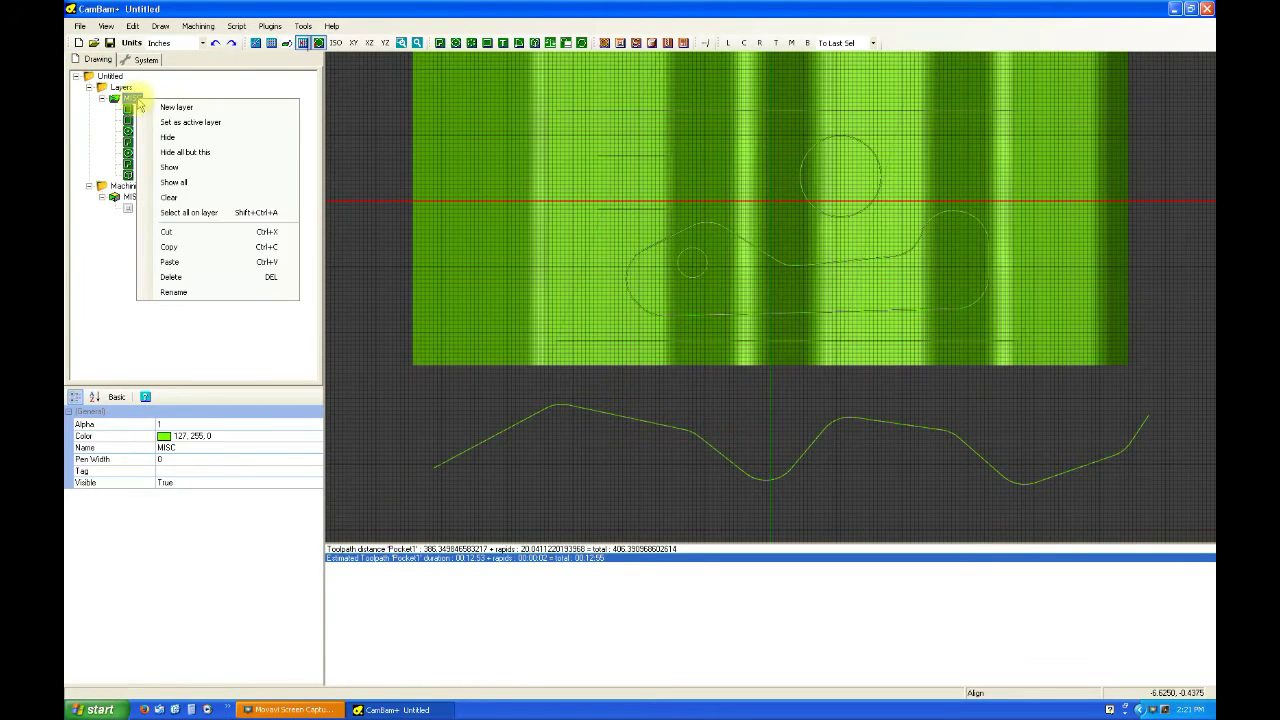
click(176, 107)
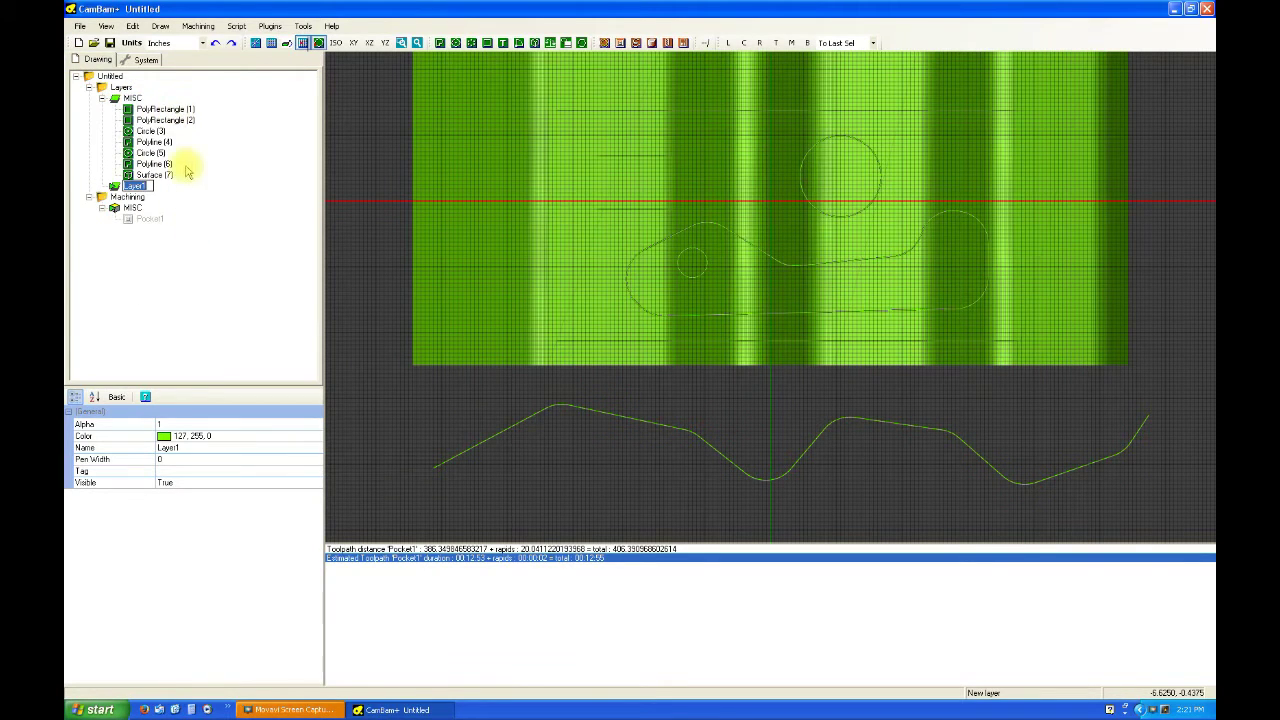
click(623, 417)
drag(154, 164, 137, 189)
click(114, 176)
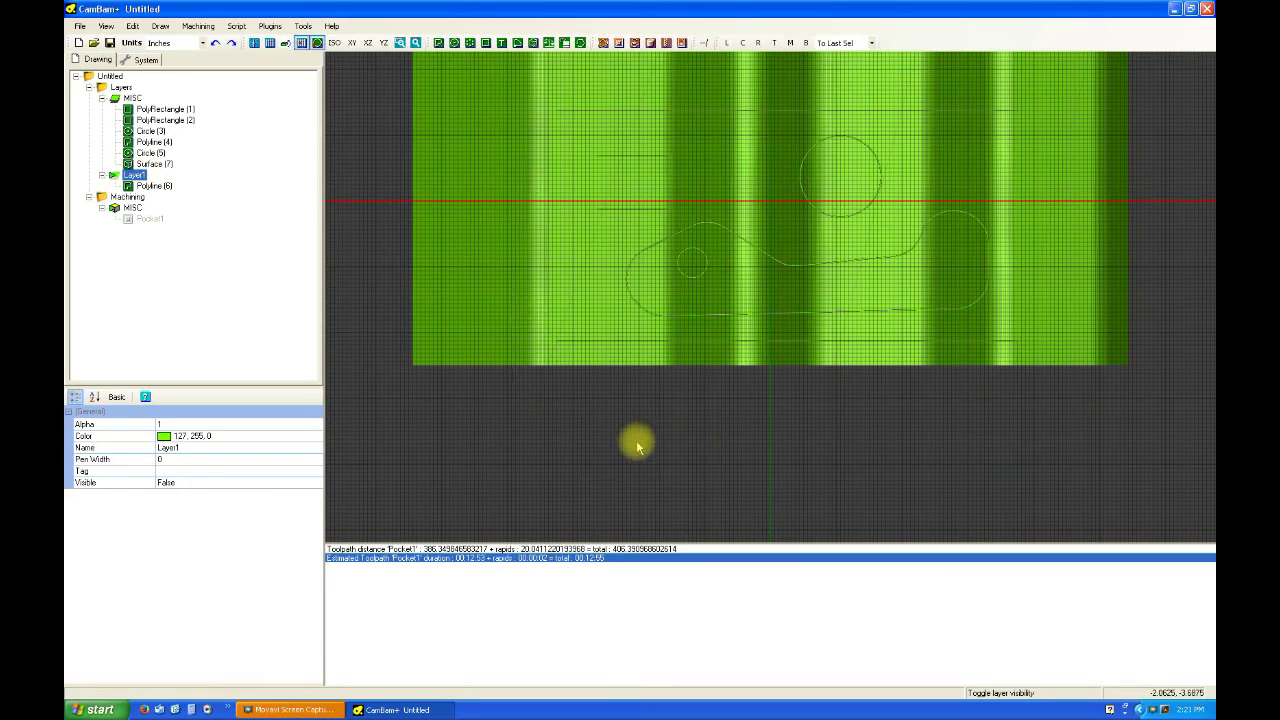
Step: Create a 3D surface machining operation on the extruded wavy surface
scroll(636, 445, up, 1)
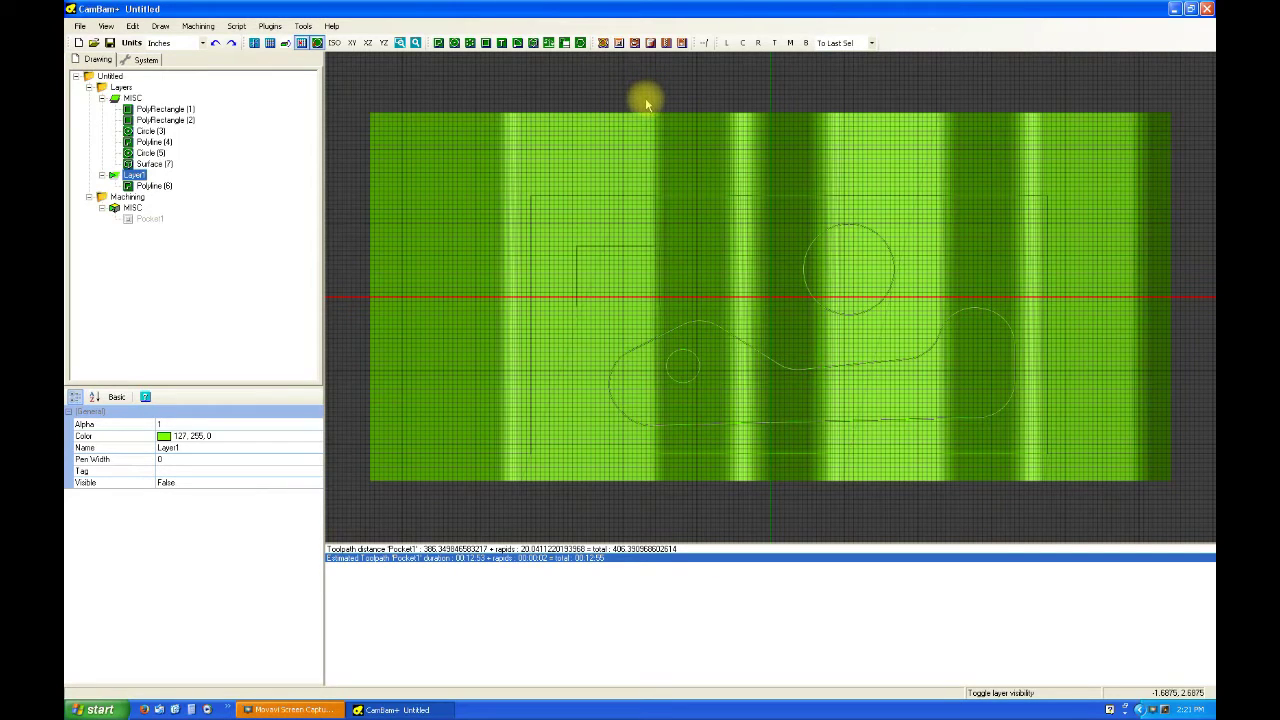
click(665, 160)
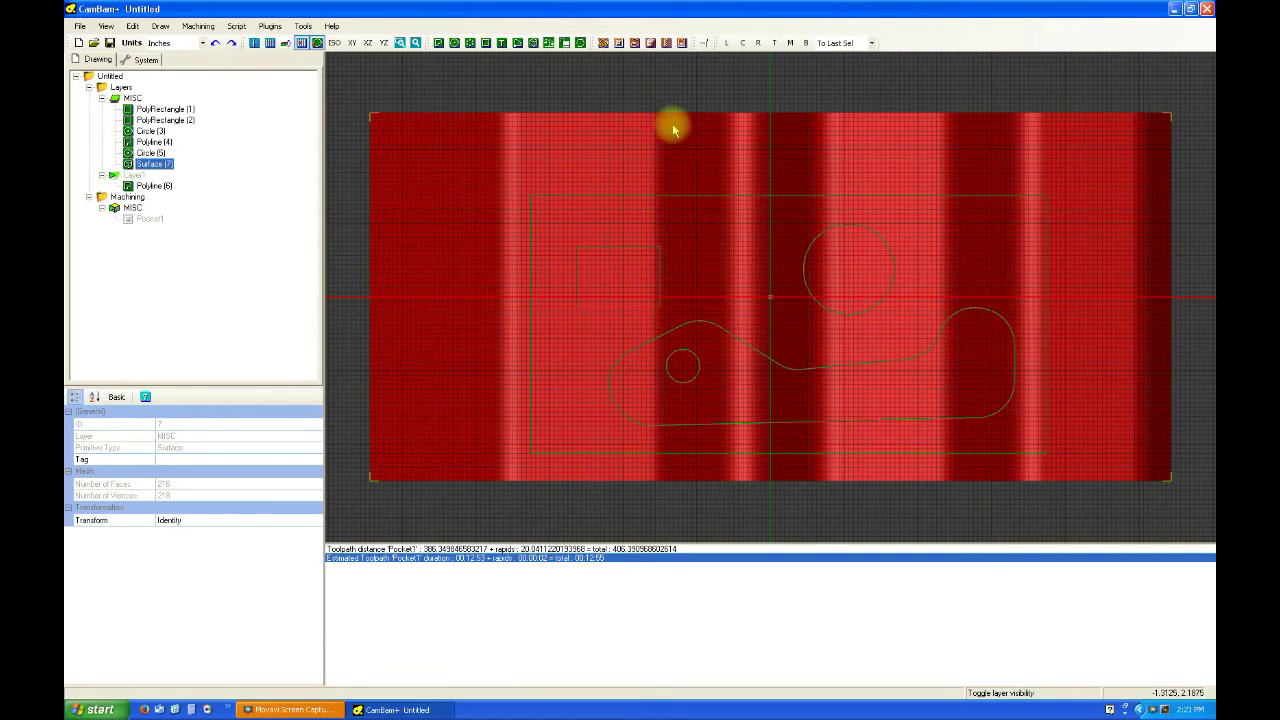
click(650, 43)
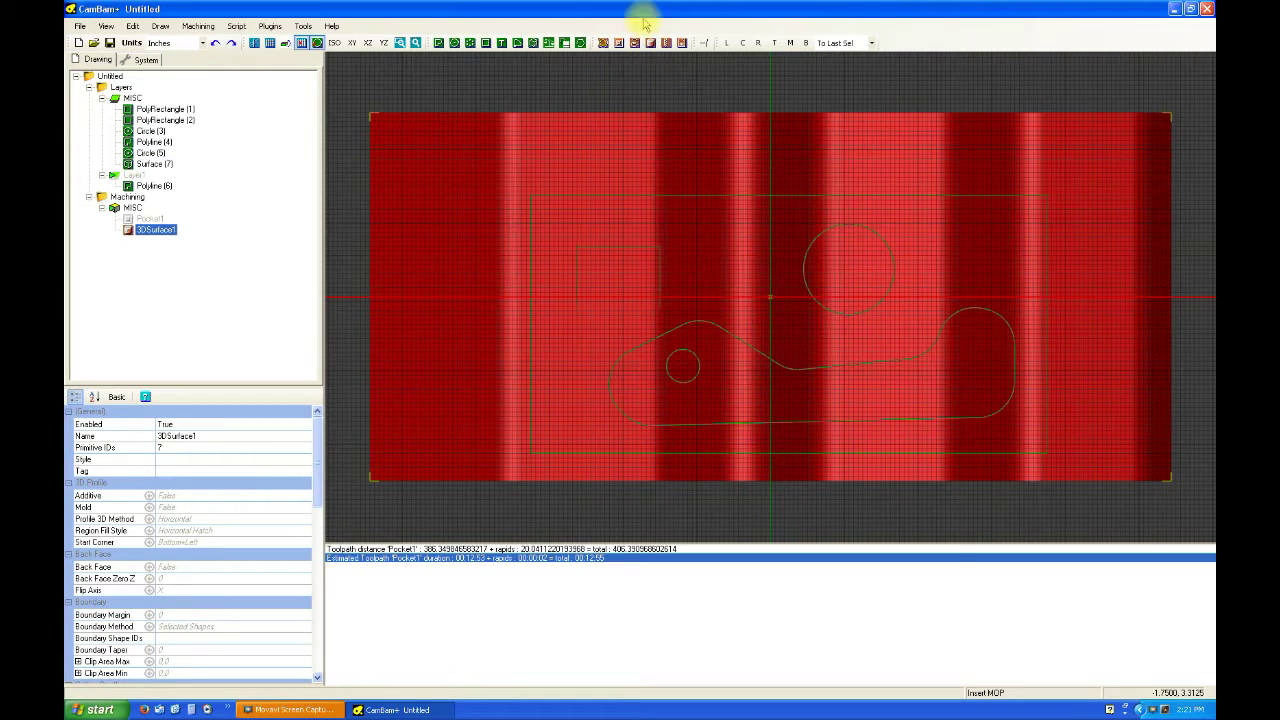
Step: Assign the SYIL 1/8 Ball 3D Finish Horizontal style to the 3D surface operation
click(302, 462)
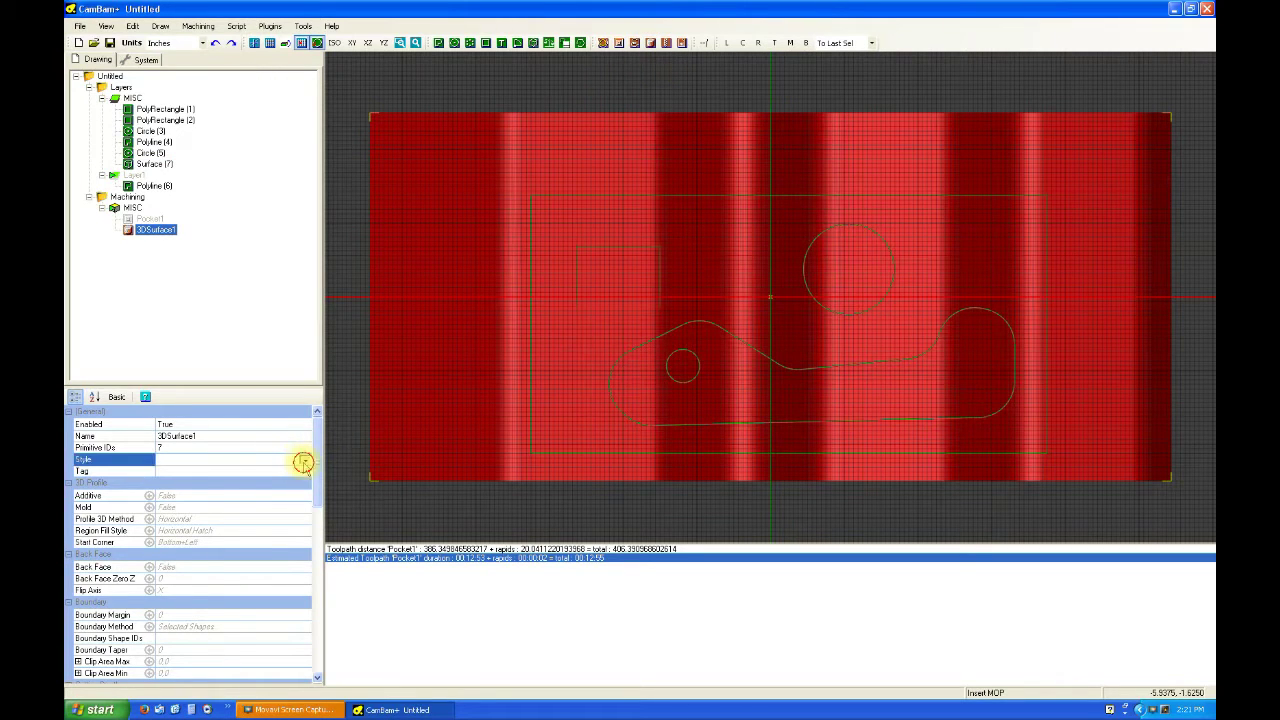
click(303, 460)
drag(308, 500, 307, 581)
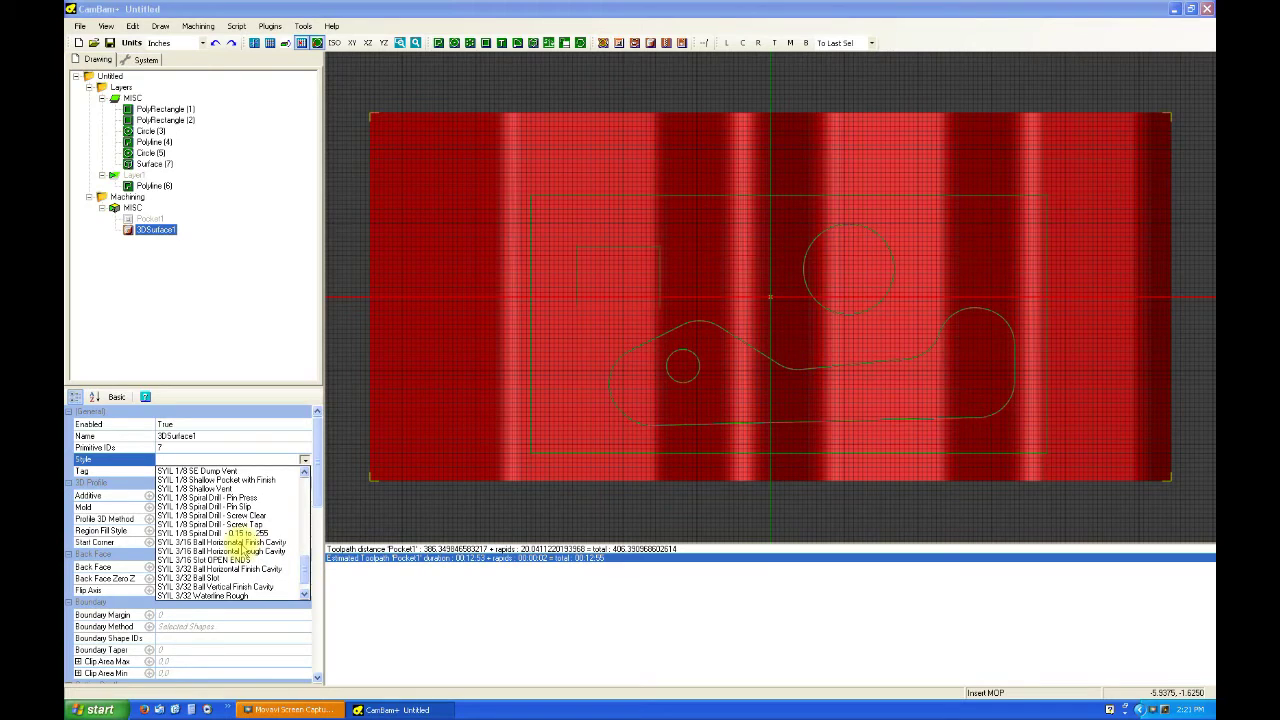
drag(305, 572, 304, 568)
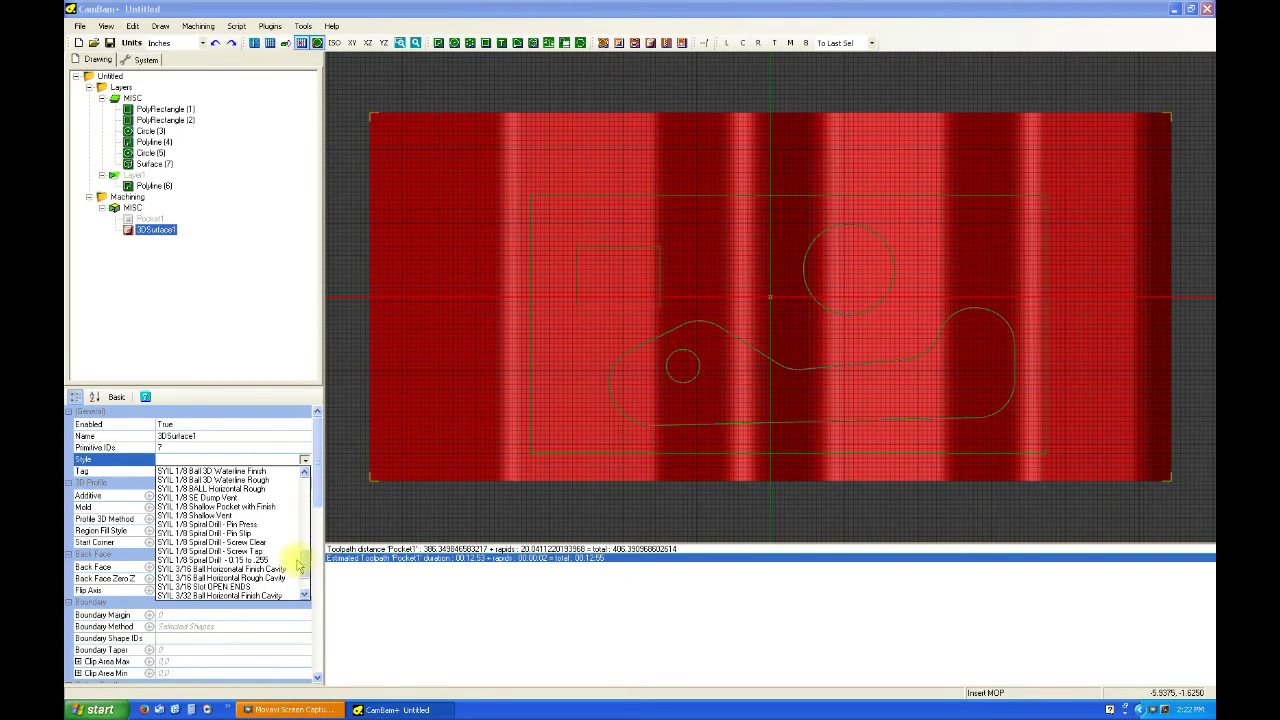
drag(302, 565, 303, 558)
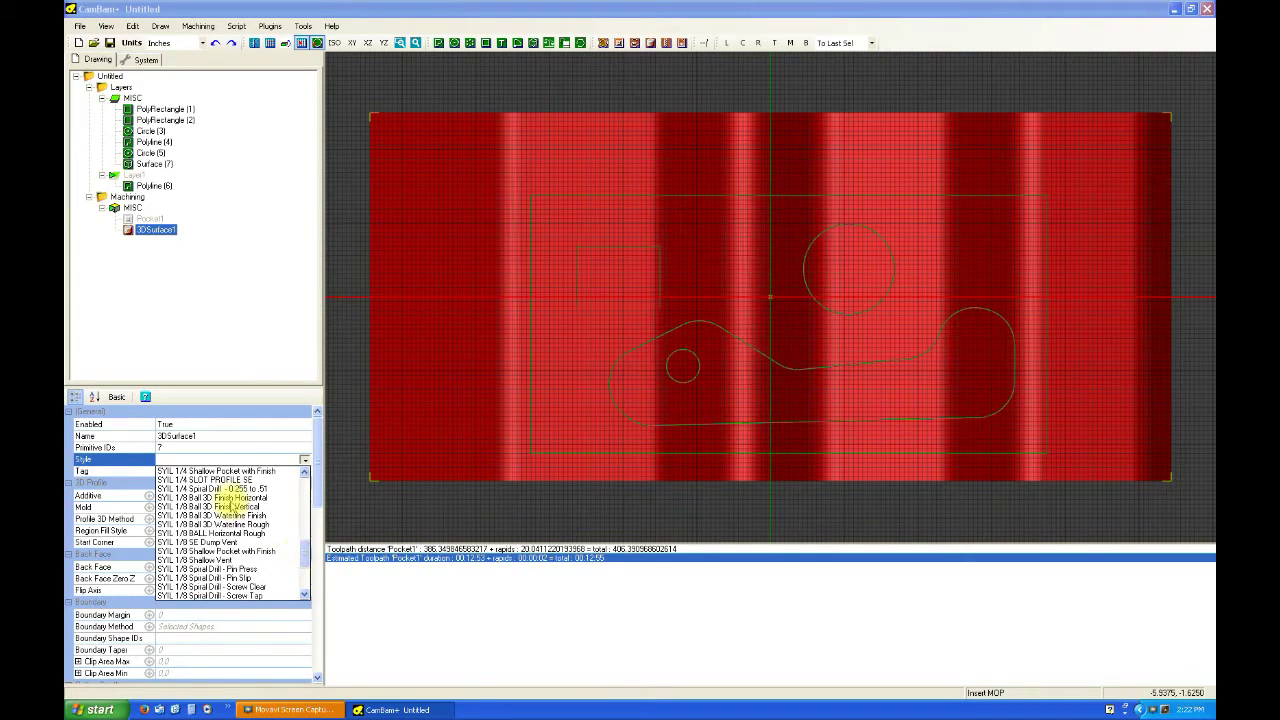
click(222, 498)
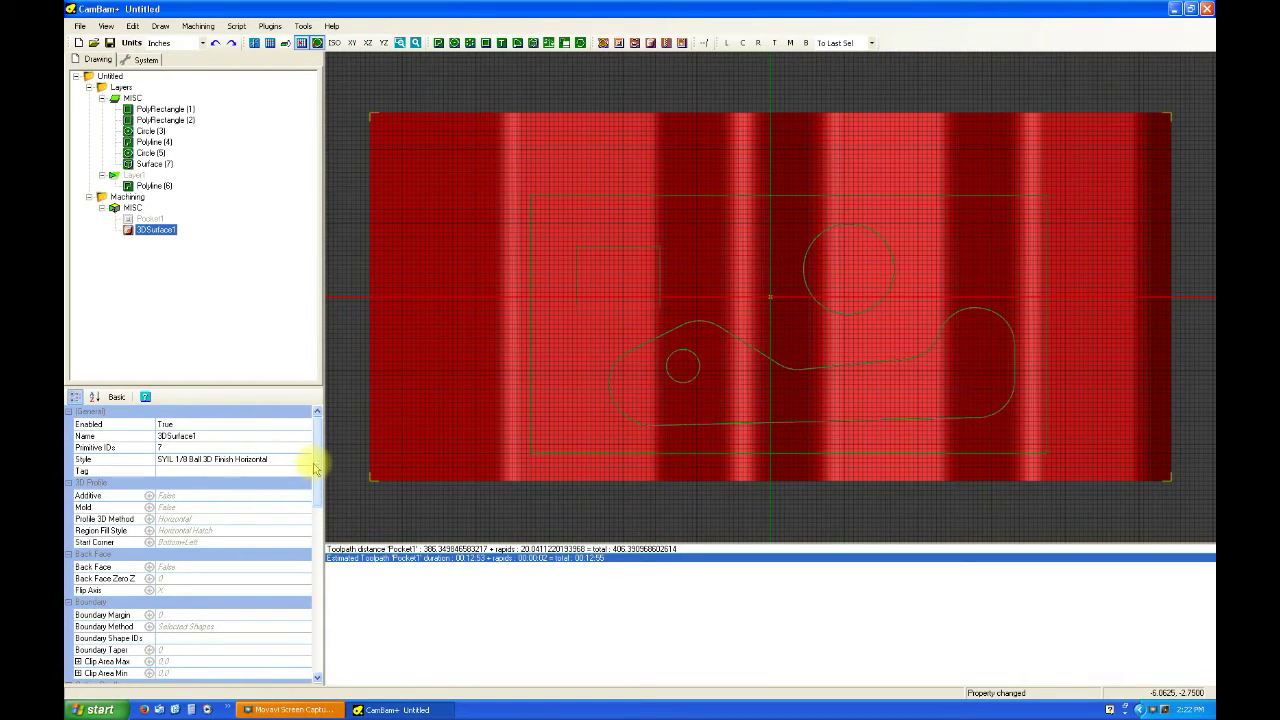
Step: Set the 3D surface operation's Boundary Method to Shape Outline
drag(314, 468, 314, 510)
click(302, 499)
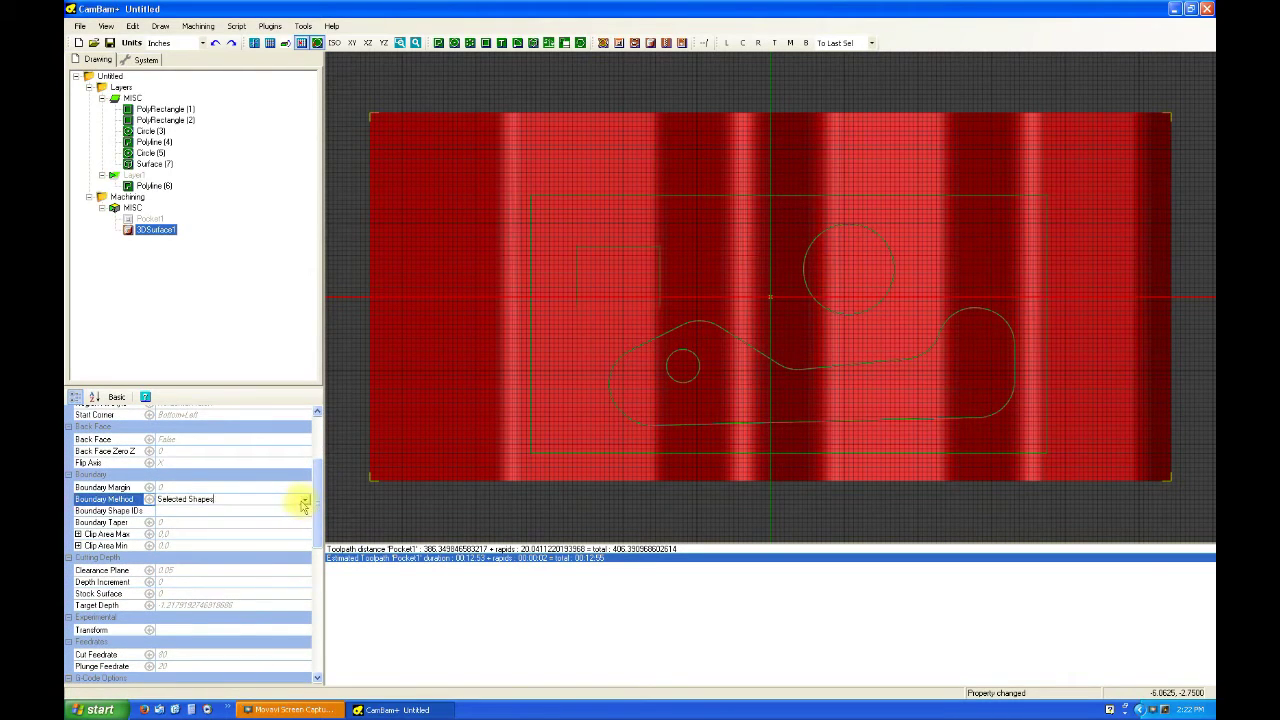
click(304, 499)
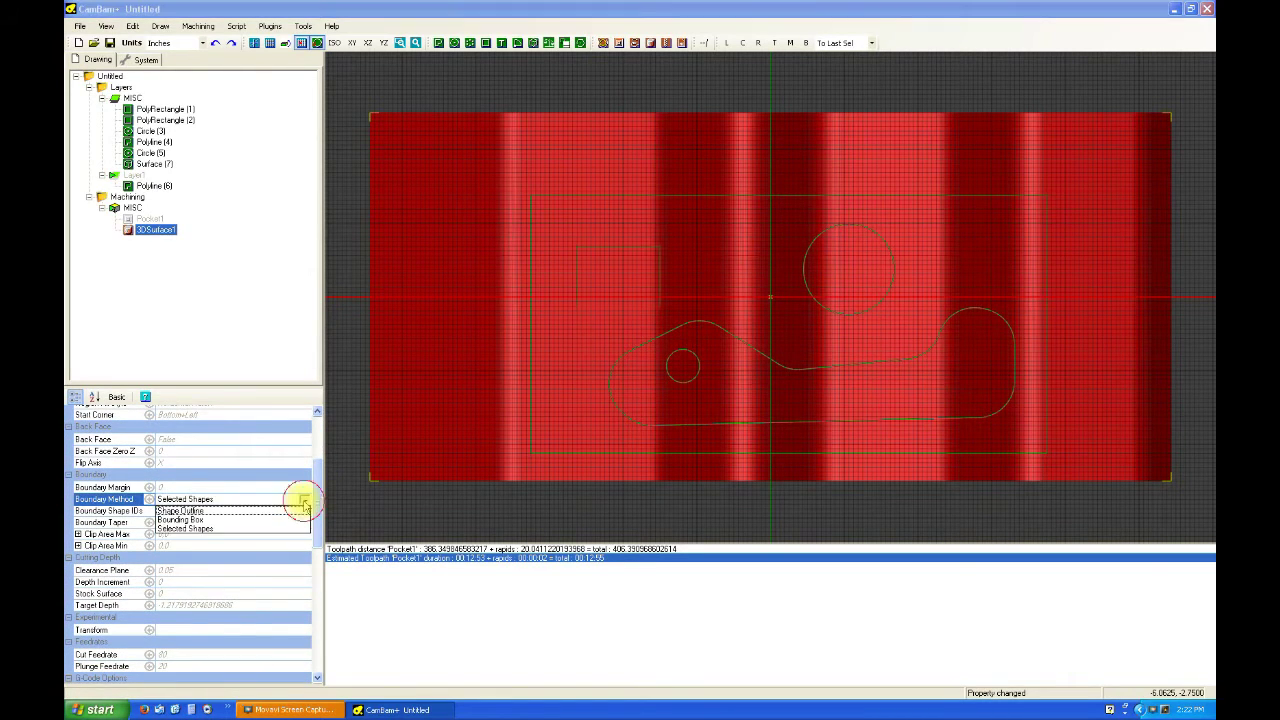
click(181, 512)
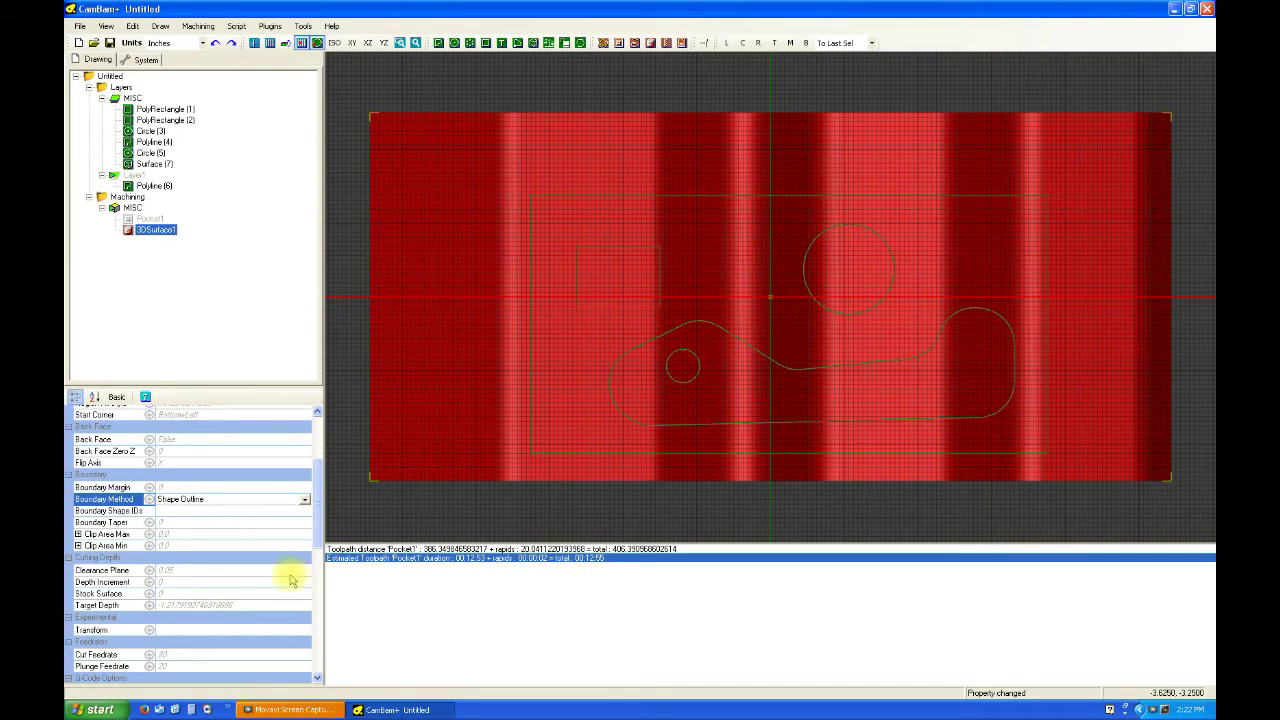
Step: Set the 3D surface operation's StepOver and Resolution to 0.5 and generate its toolpath
drag(318, 495, 340, 630)
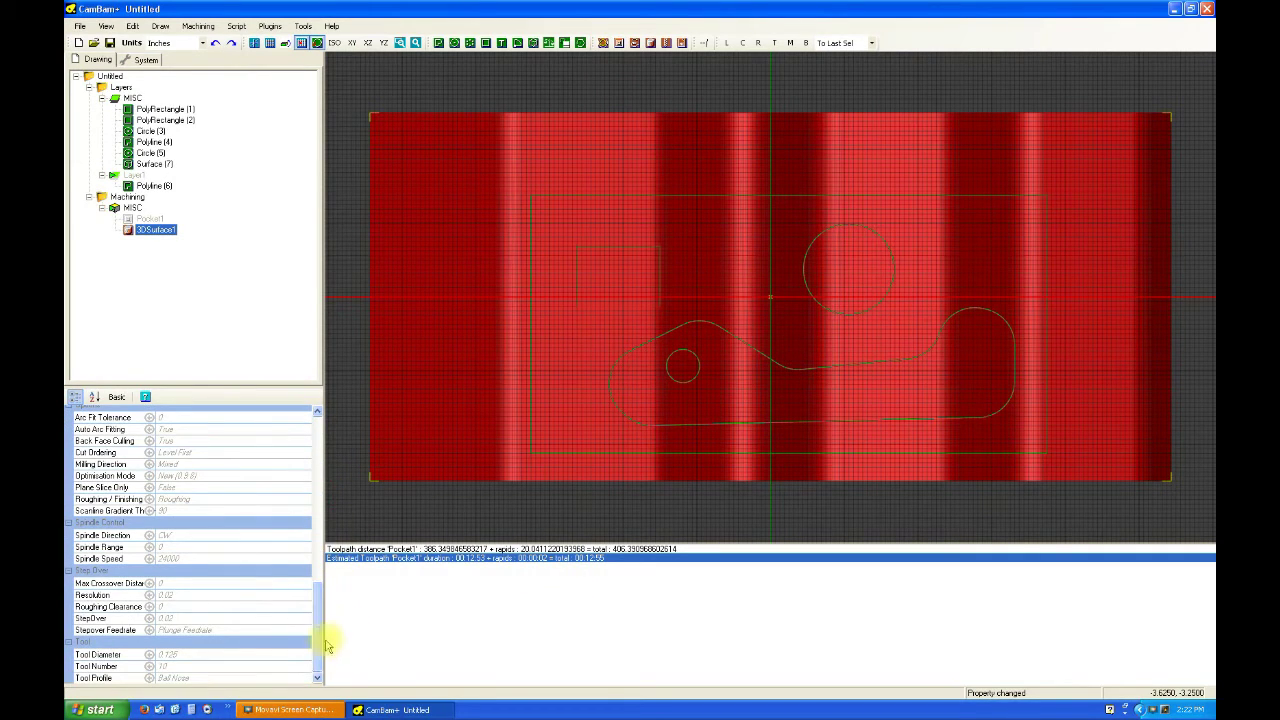
click(187, 619)
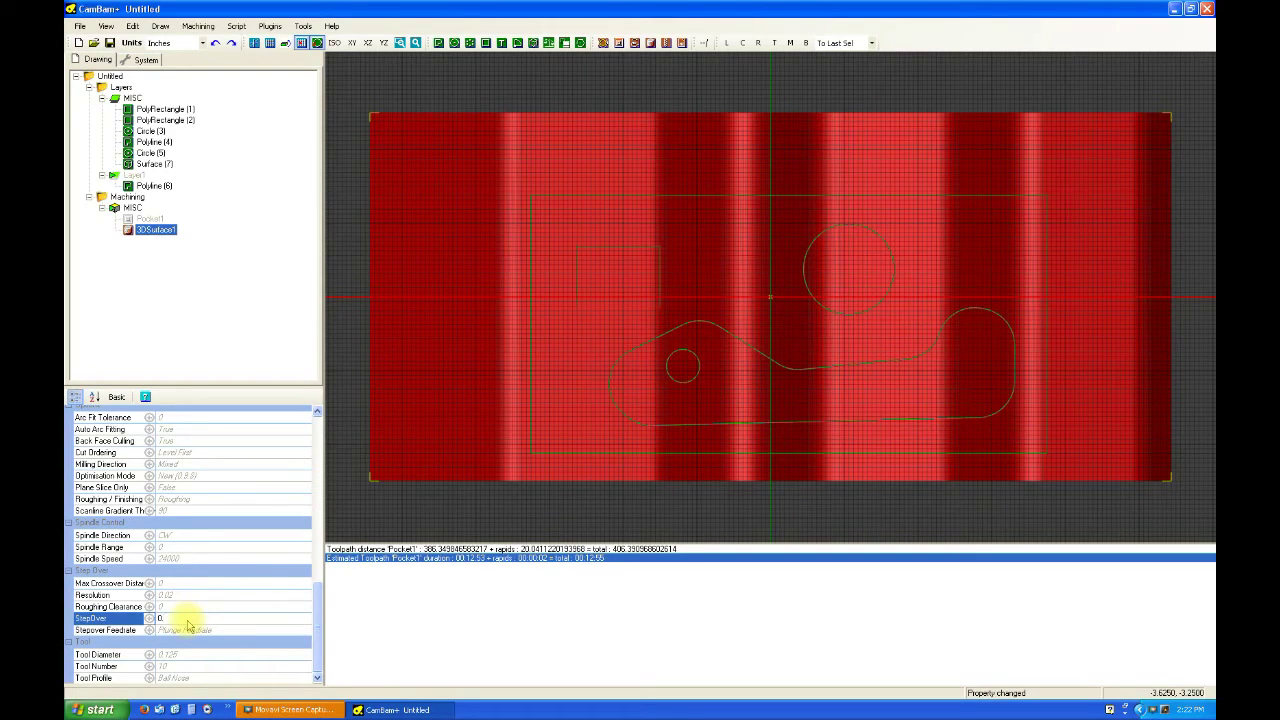
click(209, 597)
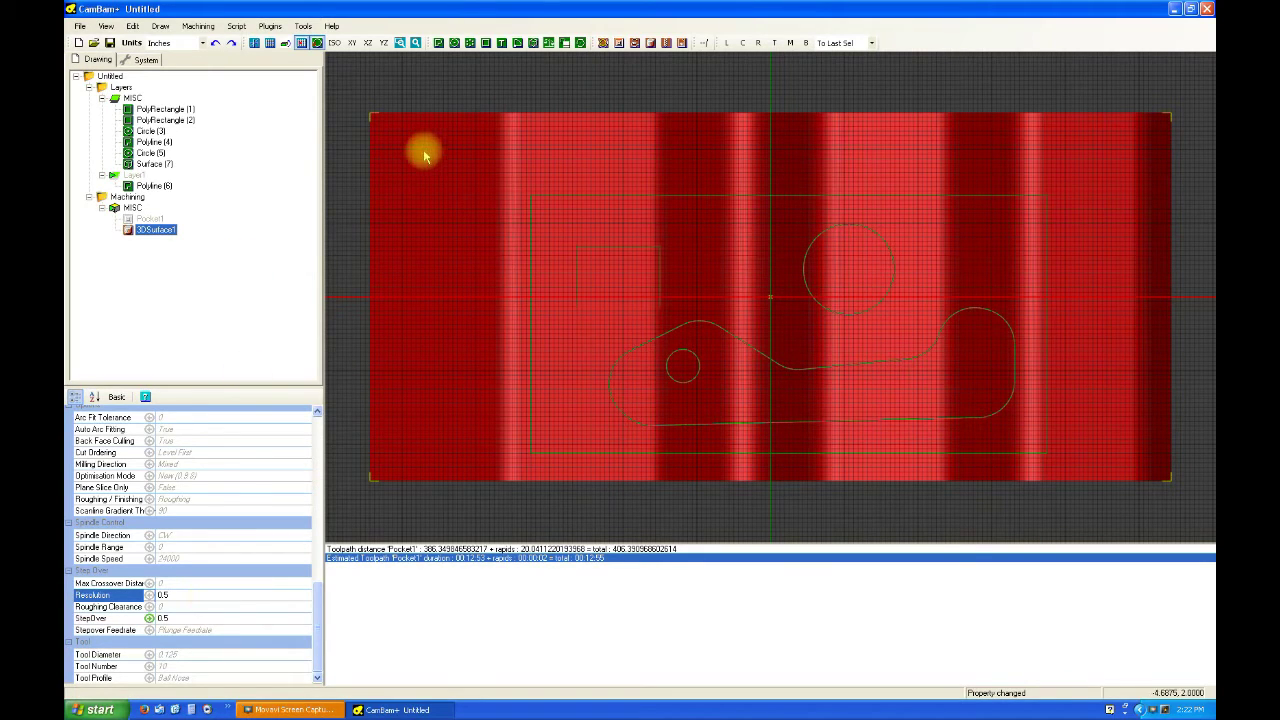
click(349, 143)
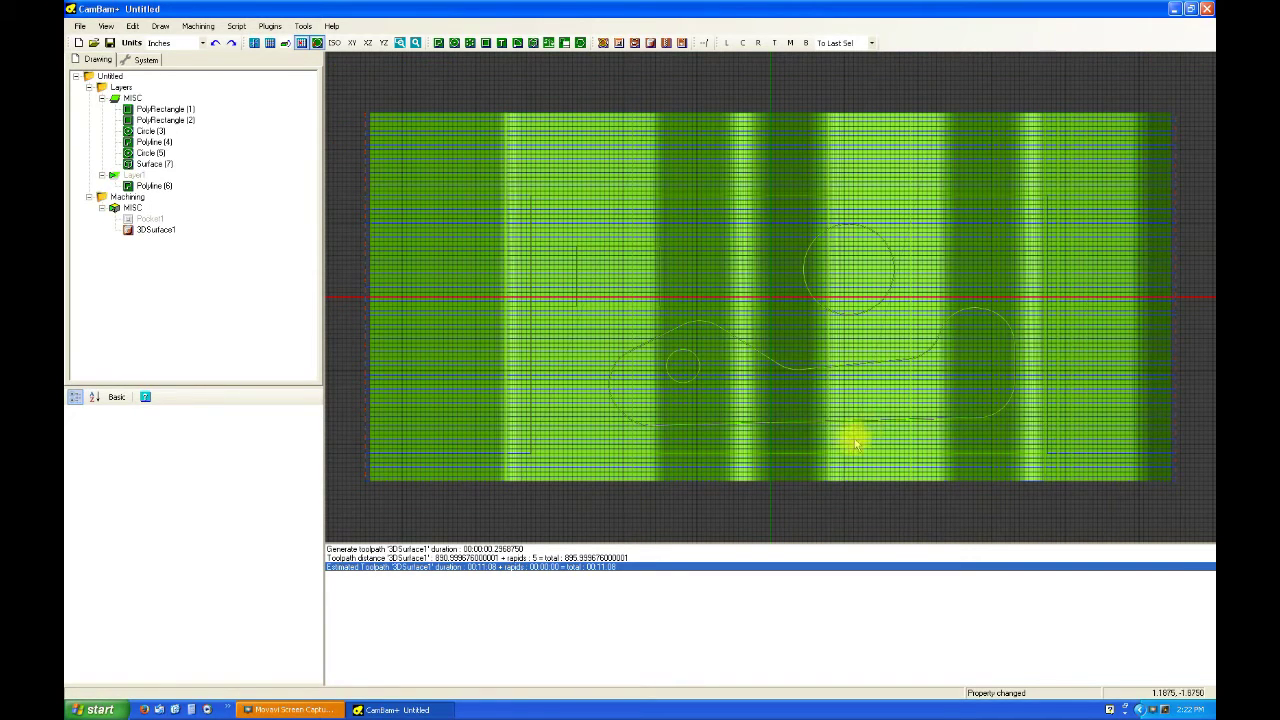
mouse_move(837, 477)
alt+mouse_down()
mouse_move(835, 390)
mouse_move(866, 388)
mouse_move(864, 440)
mouse_move(843, 443)
mouse_move(889, 434)
mouse_move(895, 406)
mouse_move(820, 377)
mouse_move(829, 403)
mouse_move(845, 403)
mouse_move(860, 363)
mouse_move(852, 406)
alt+mouse_up()
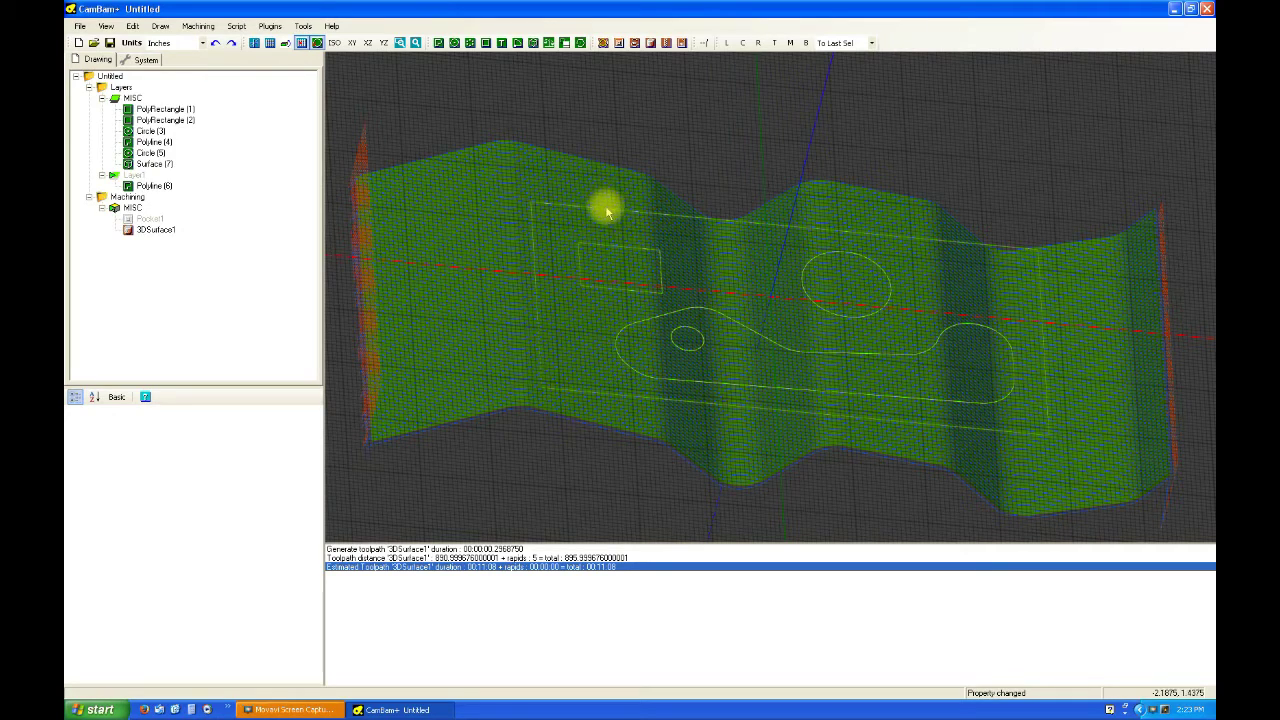
Step: Limit the 3D surface operation with the Selected Shapes boundary method, using the large outer rectangle, and regenerate the toolpath
click(155, 232)
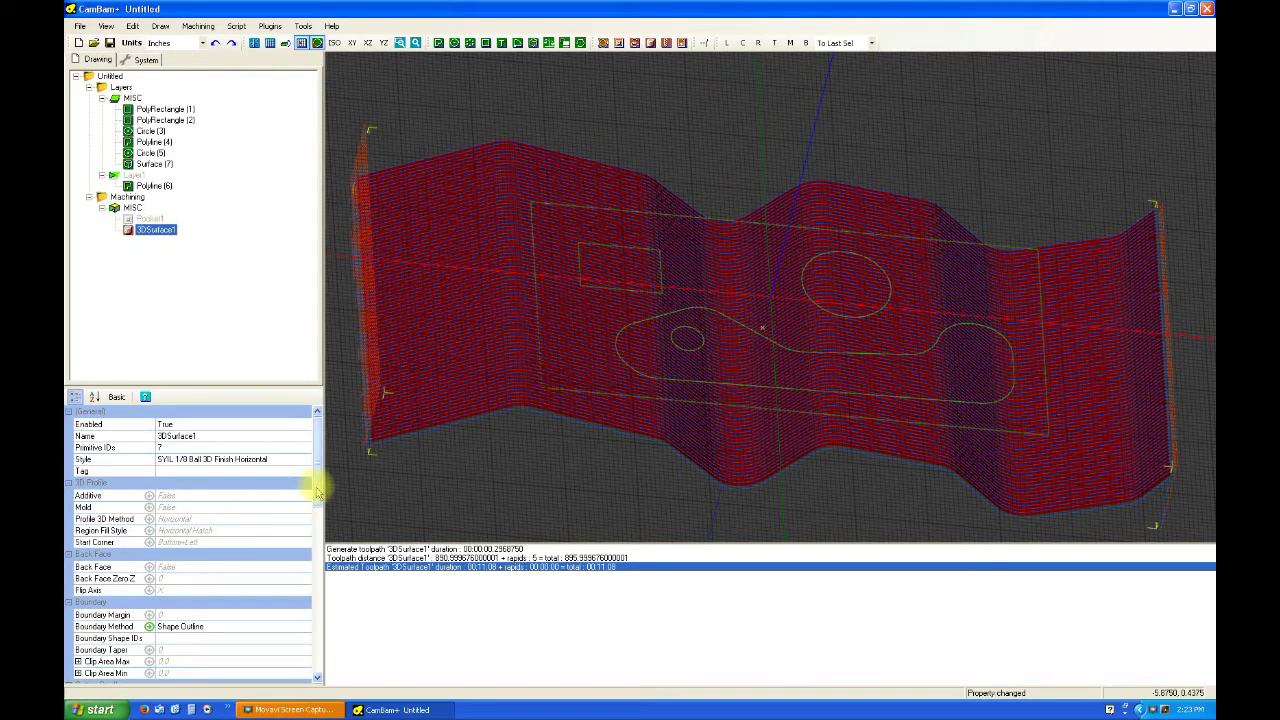
scroll(314, 482, down, 8)
click(296, 533)
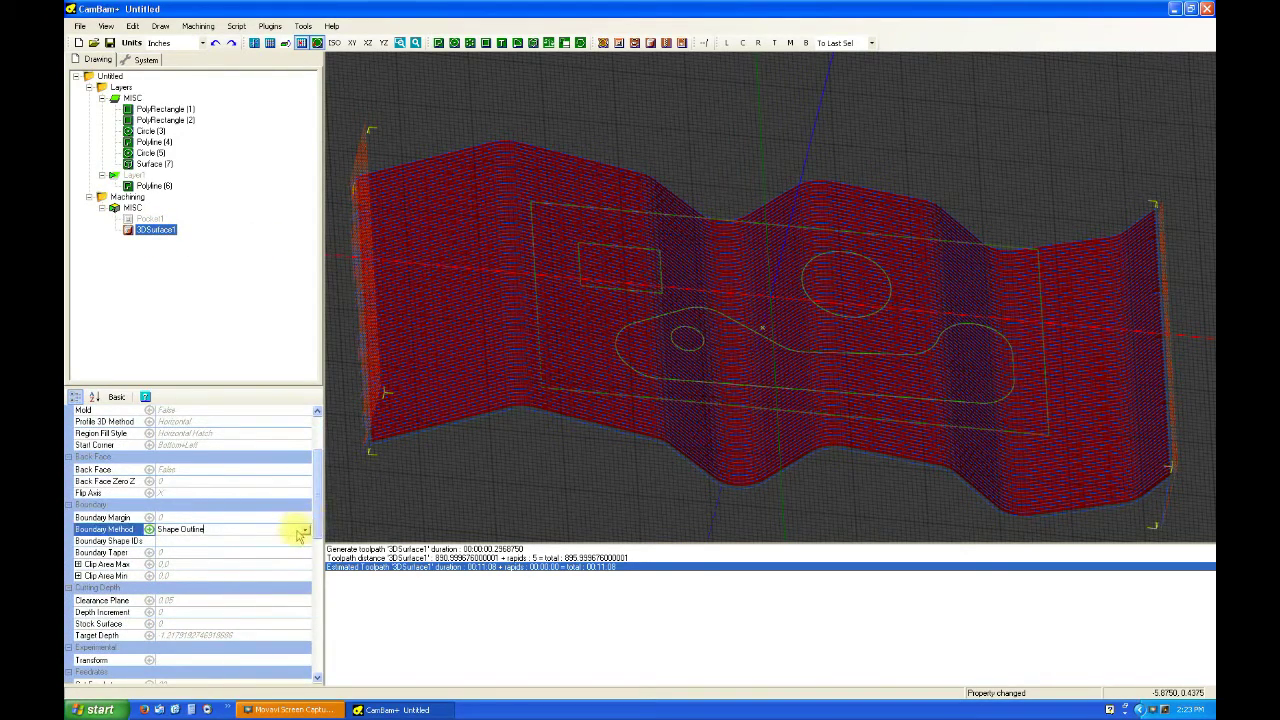
click(304, 530)
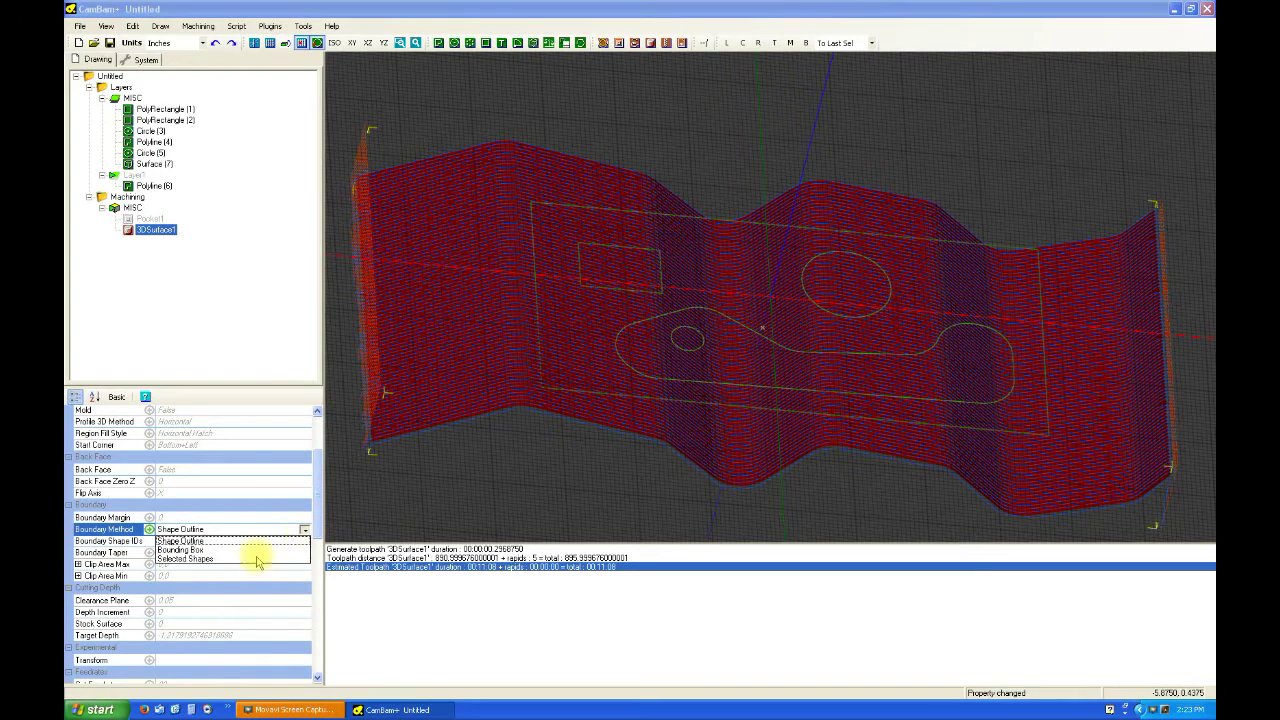
click(172, 553)
click(270, 540)
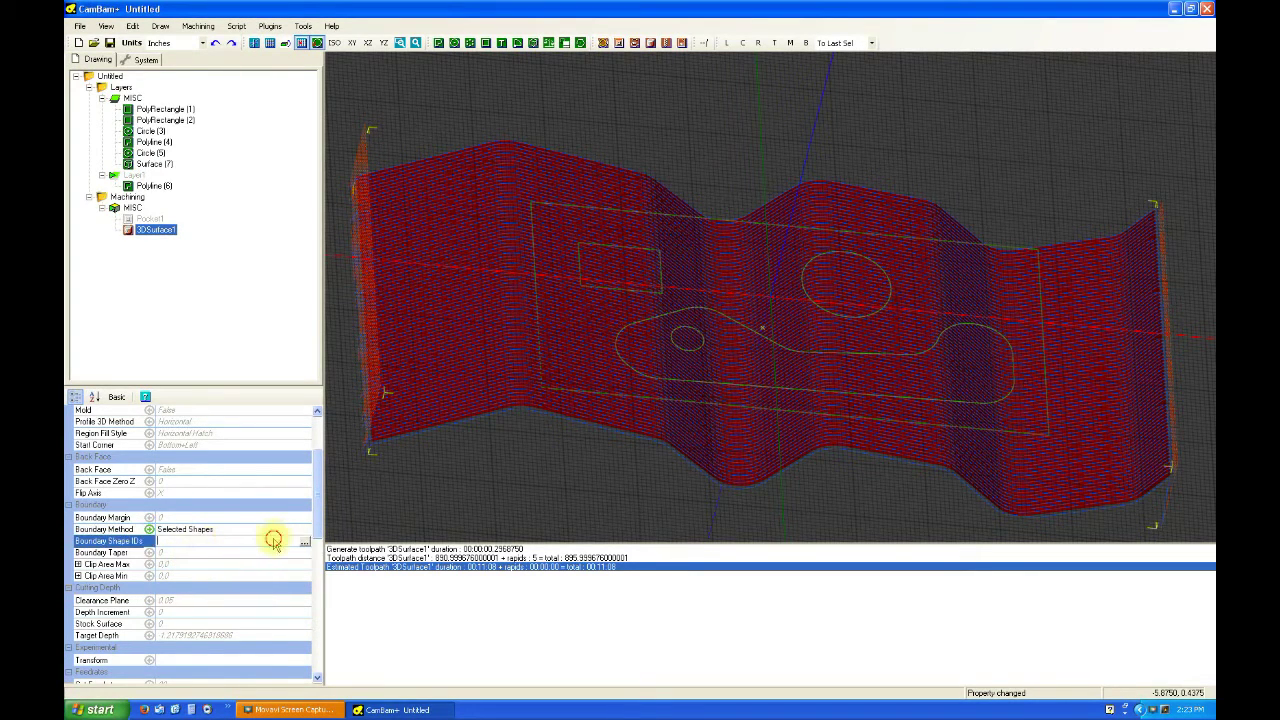
click(304, 541)
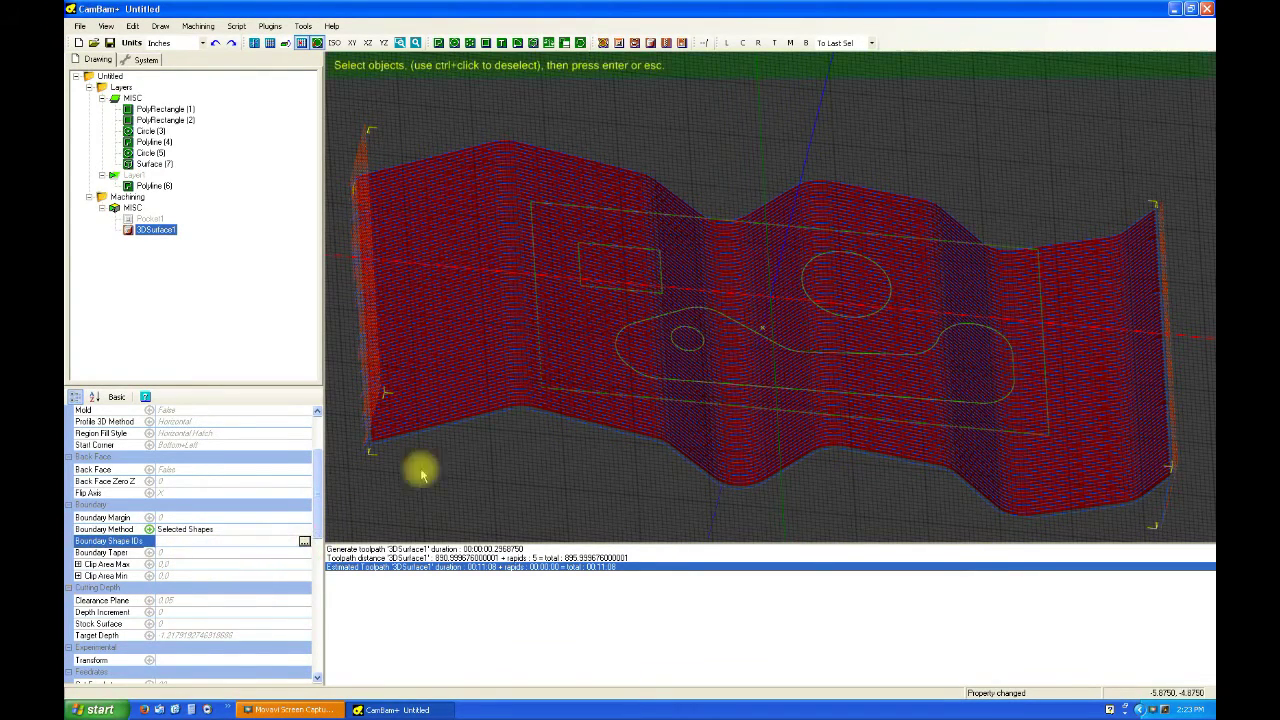
click(600, 391)
key(Return)
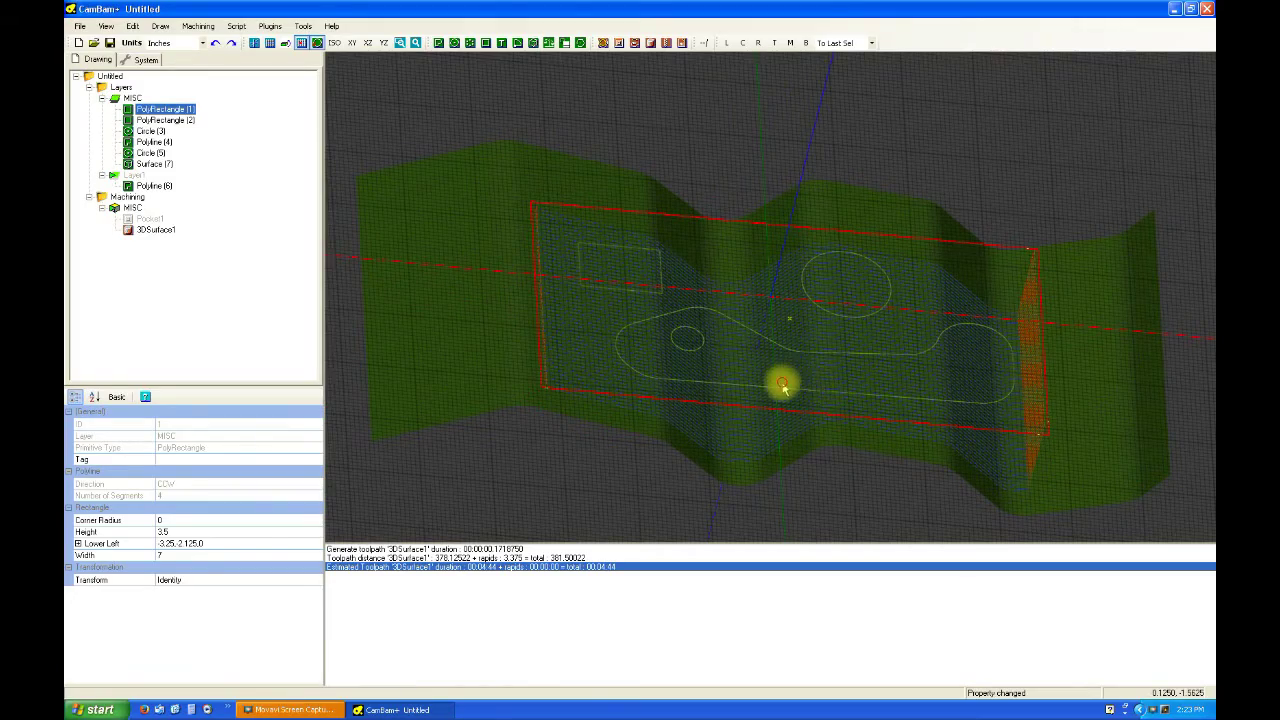
Step: Reselect the large outer rectangle and the small inner rectangle as the operation's boundary shapes and regenerate the toolpath
alt+drag(780, 380, 843, 332)
alt+double_click(843, 332)
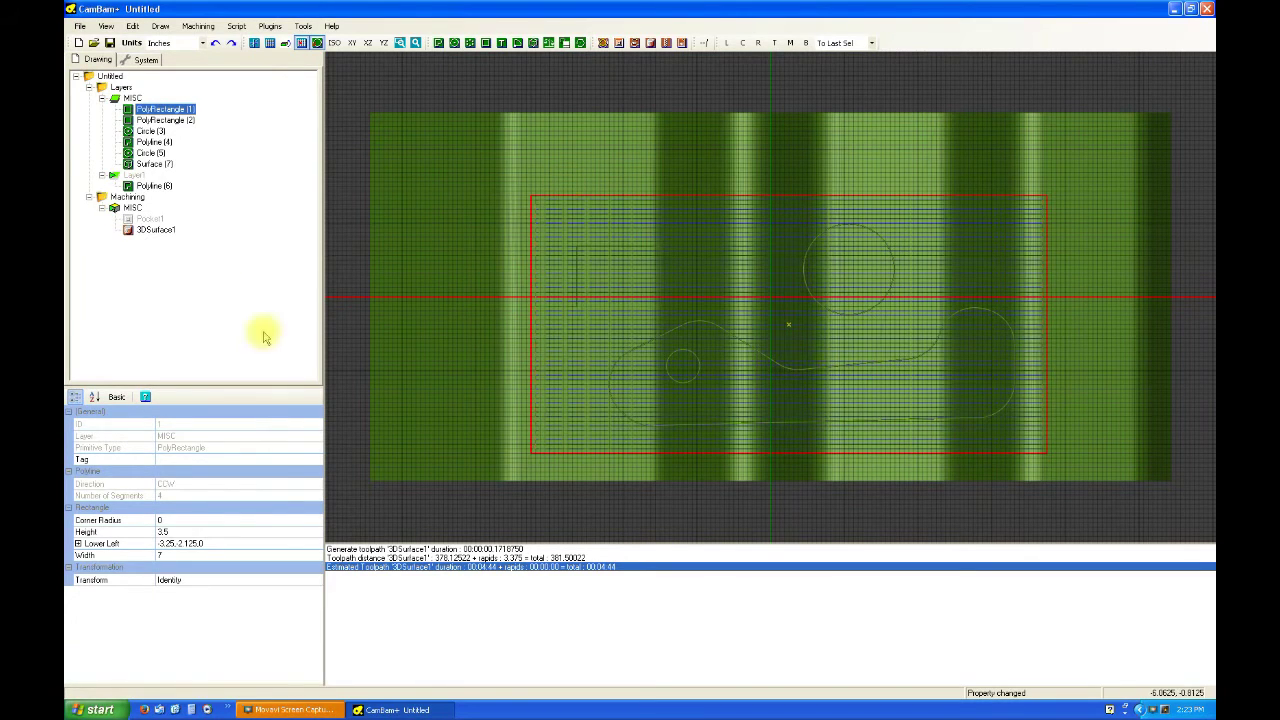
click(157, 229)
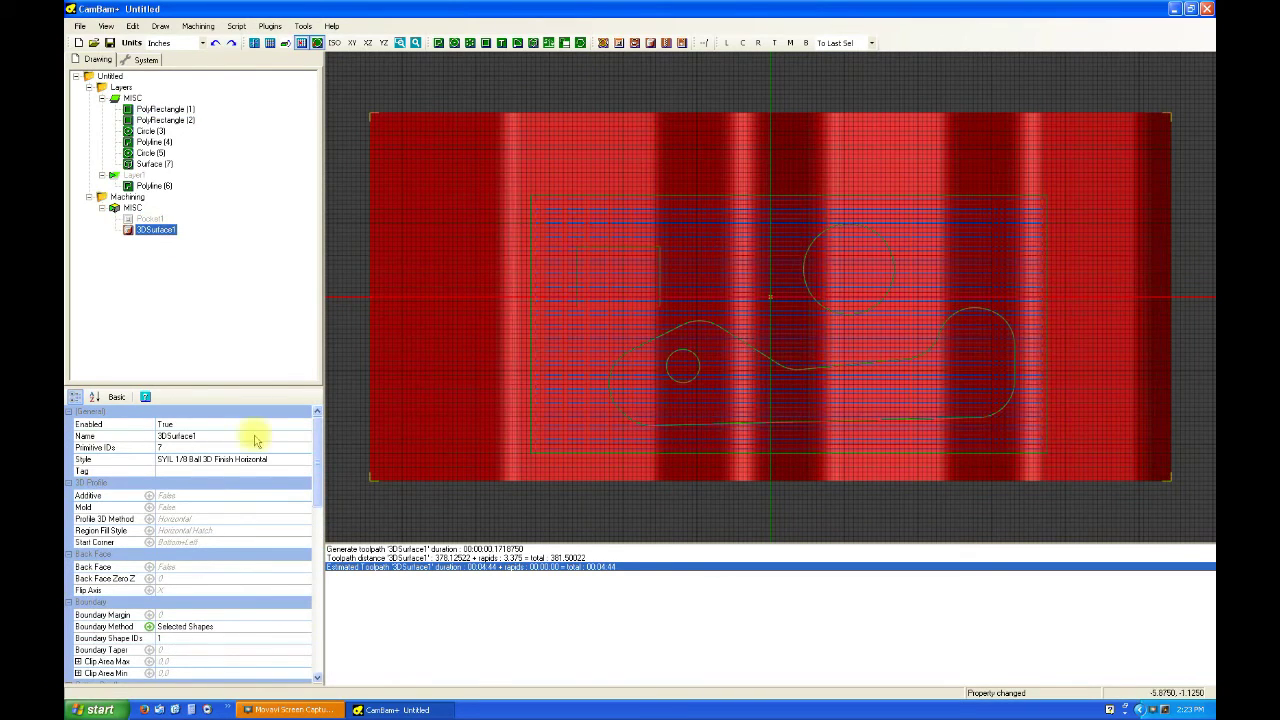
click(309, 643)
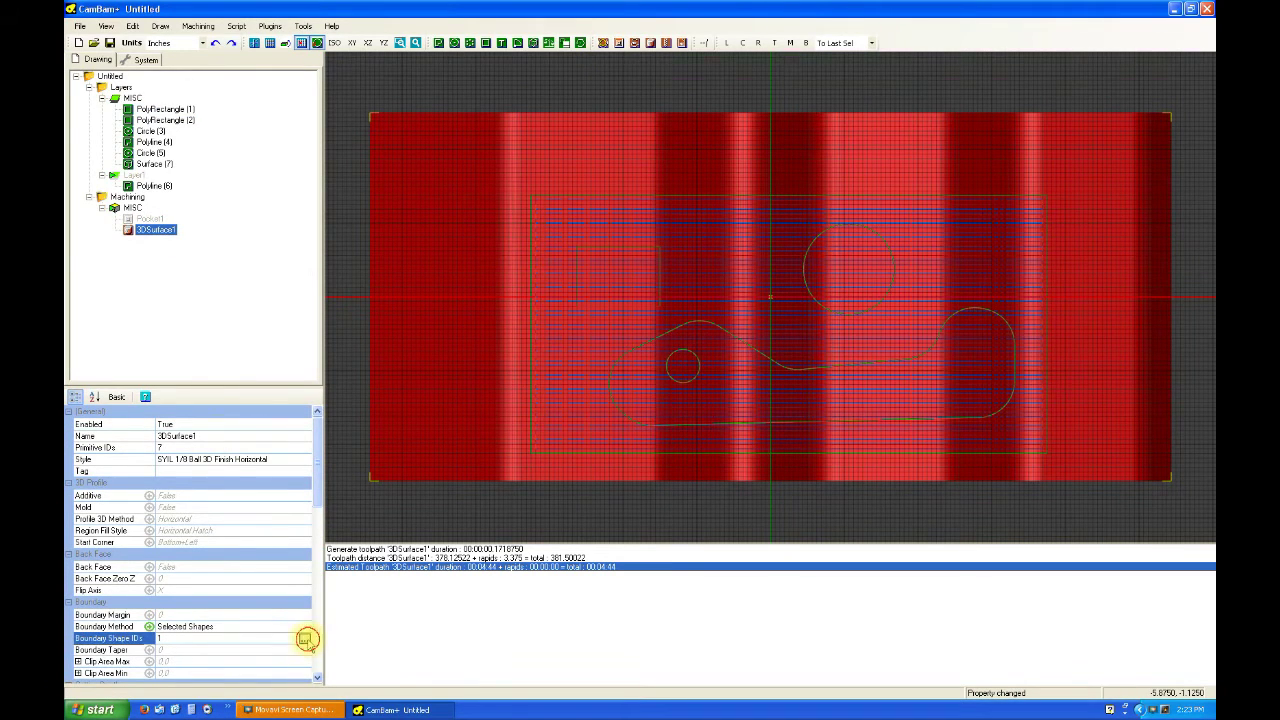
click(304, 638)
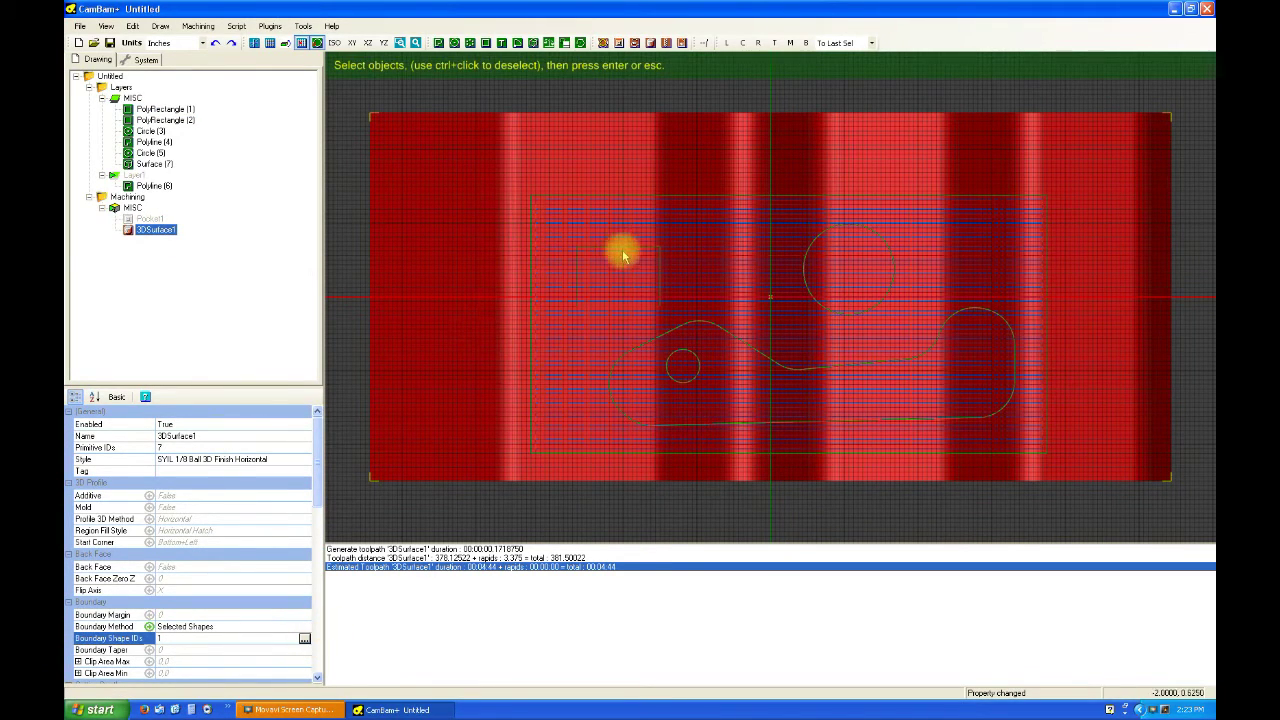
click(636, 198)
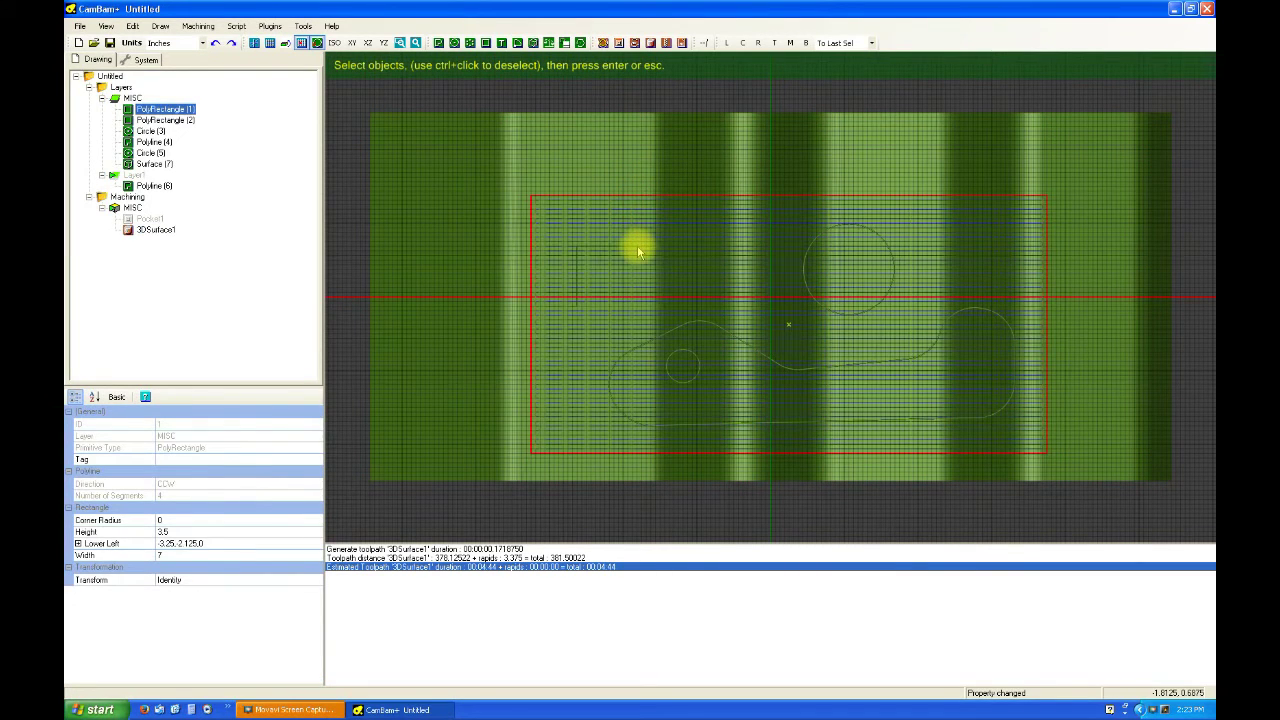
click(634, 247)
key(Return)
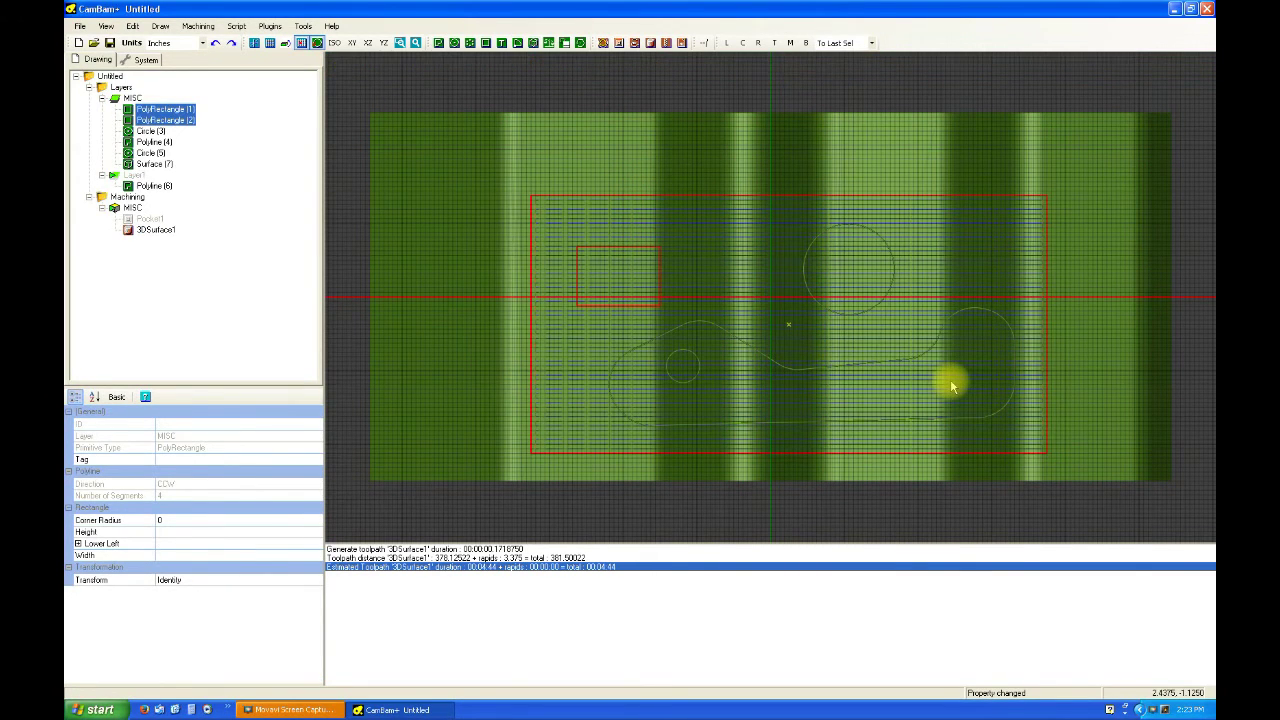
click(750, 518)
click(768, 397)
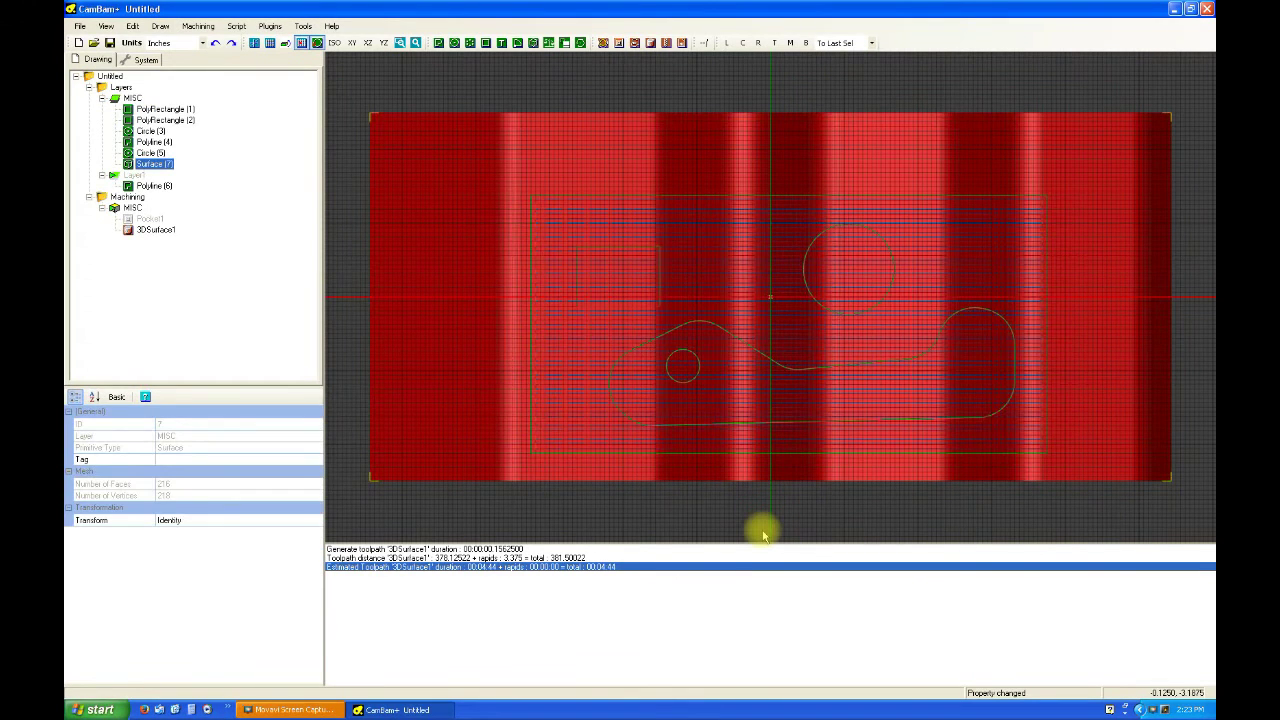
click(744, 549)
drag(749, 520, 787, 449)
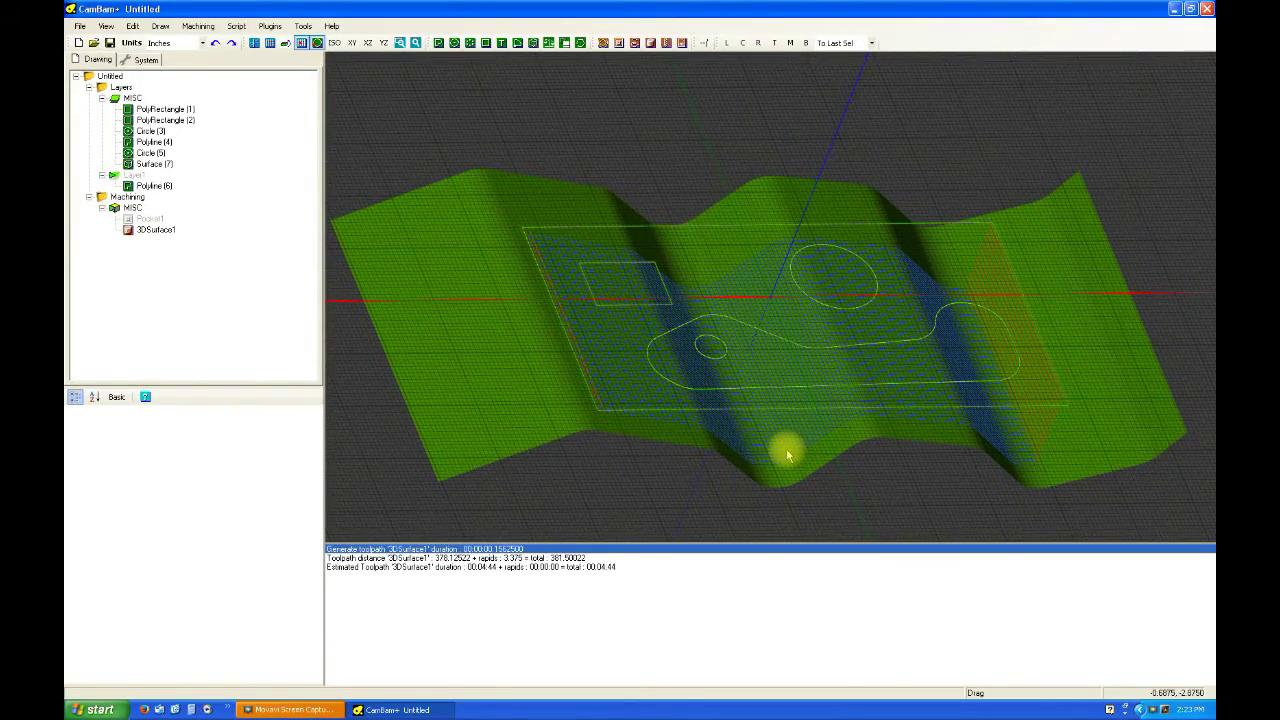
Step: Convert the small inner rectangle and the large outer rectangle together into a region
click(138, 230)
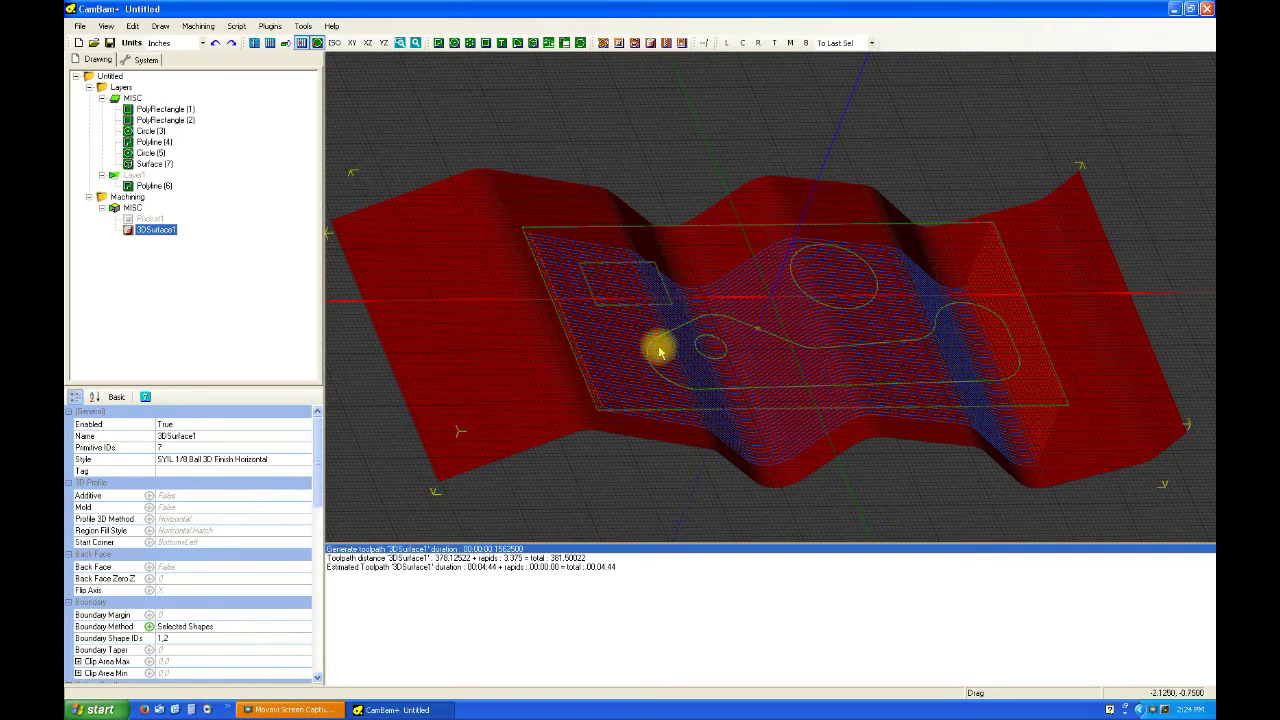
click(645, 266)
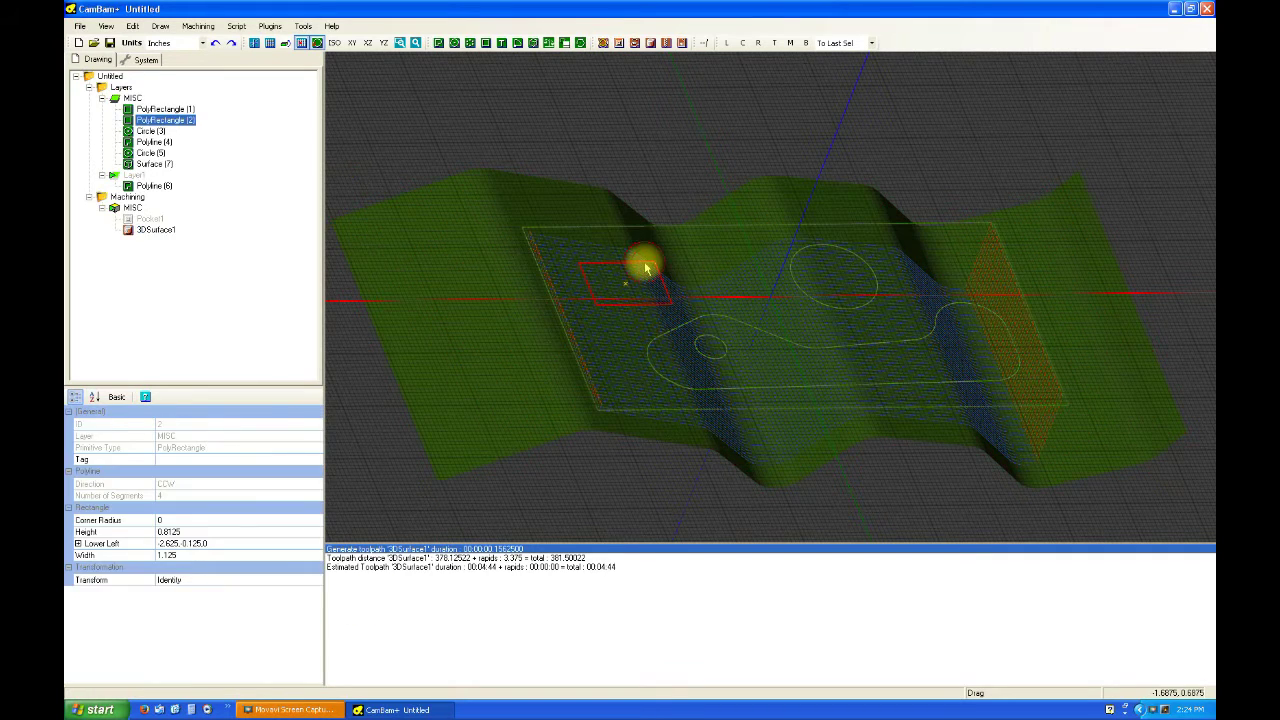
ctrl+click(648, 232)
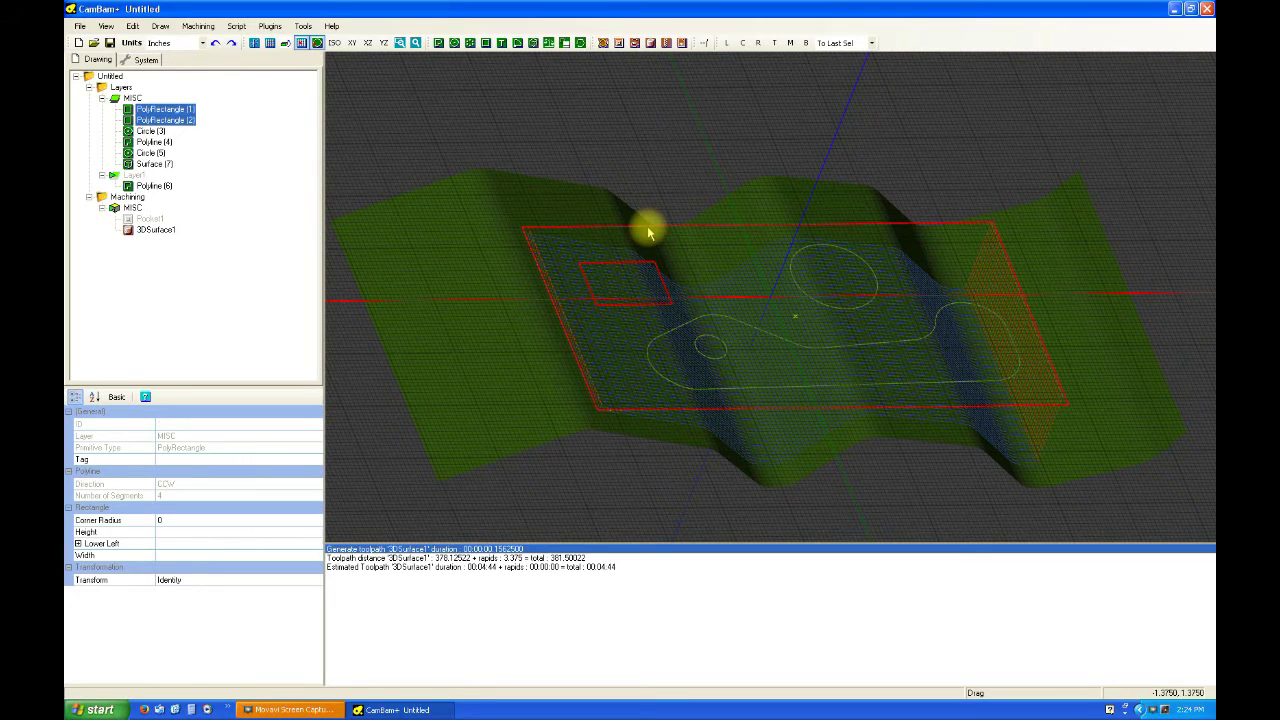
right_click(646, 163)
mouse_move(697, 203)
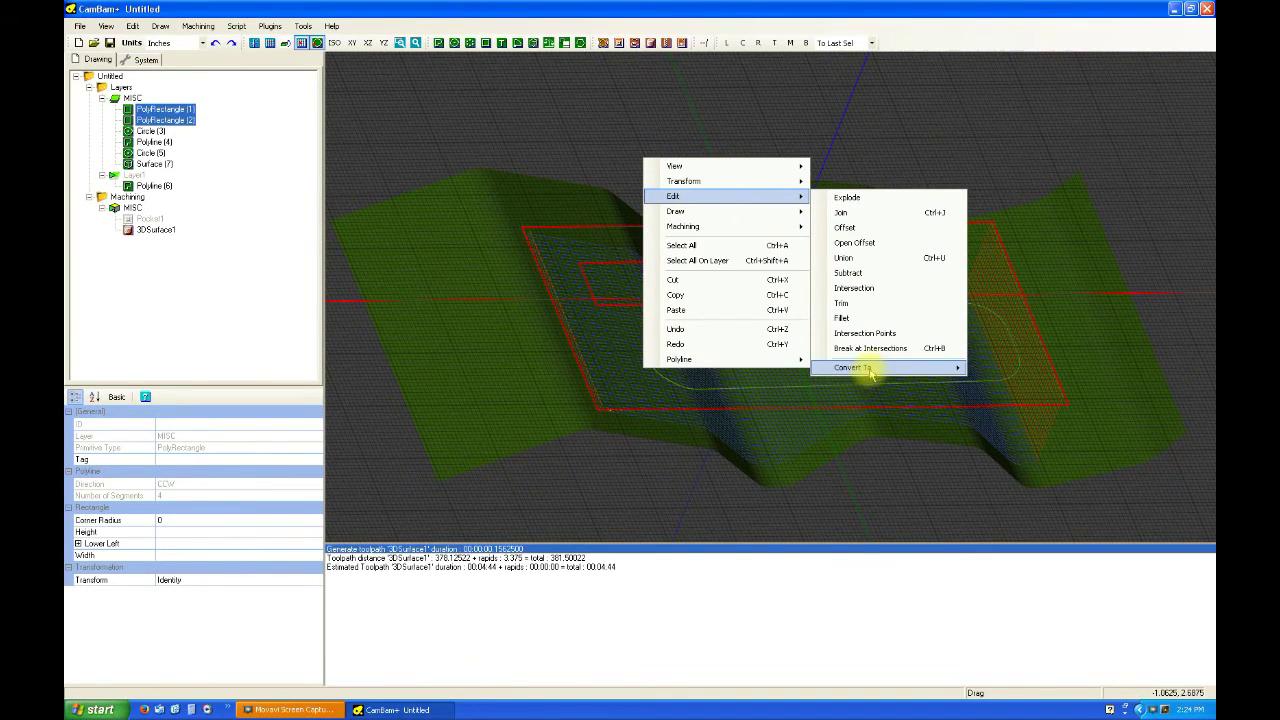
mouse_move(868, 367)
click(1008, 388)
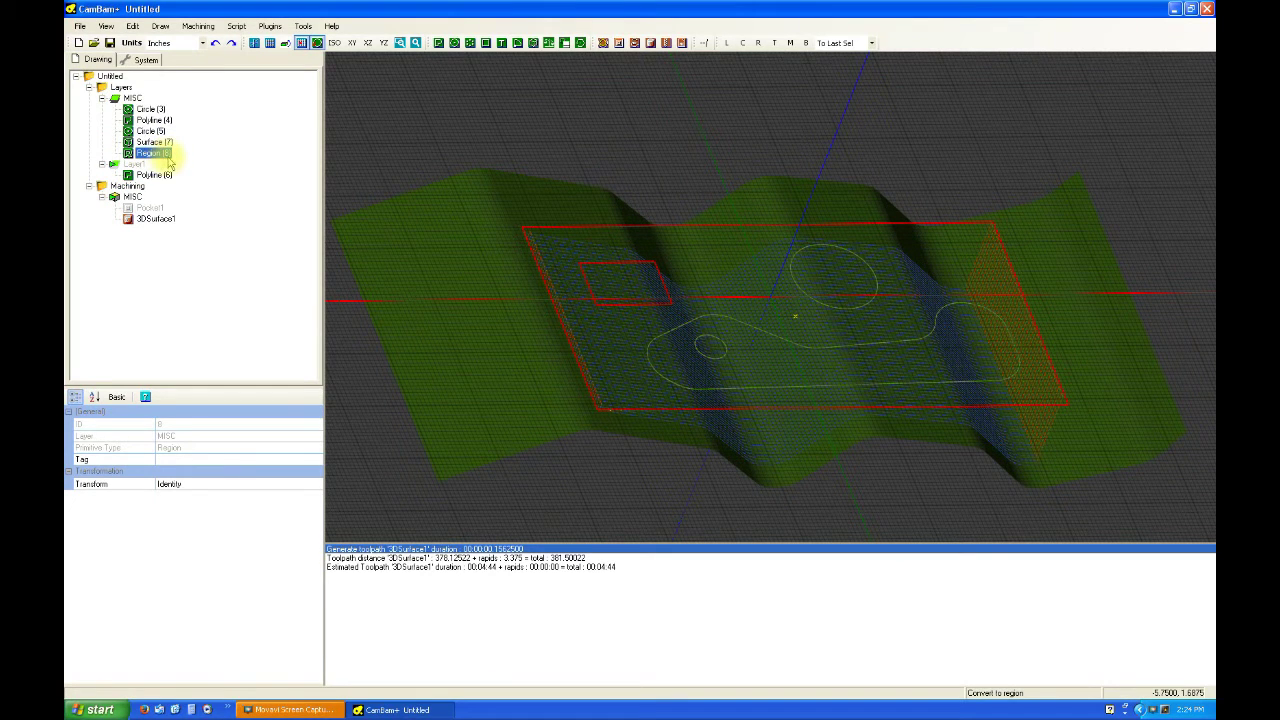
Step: Set the 3D surface operation's Boundary Shape IDs to 8, the two-rectangle region, and regenerate the toolpath
click(158, 218)
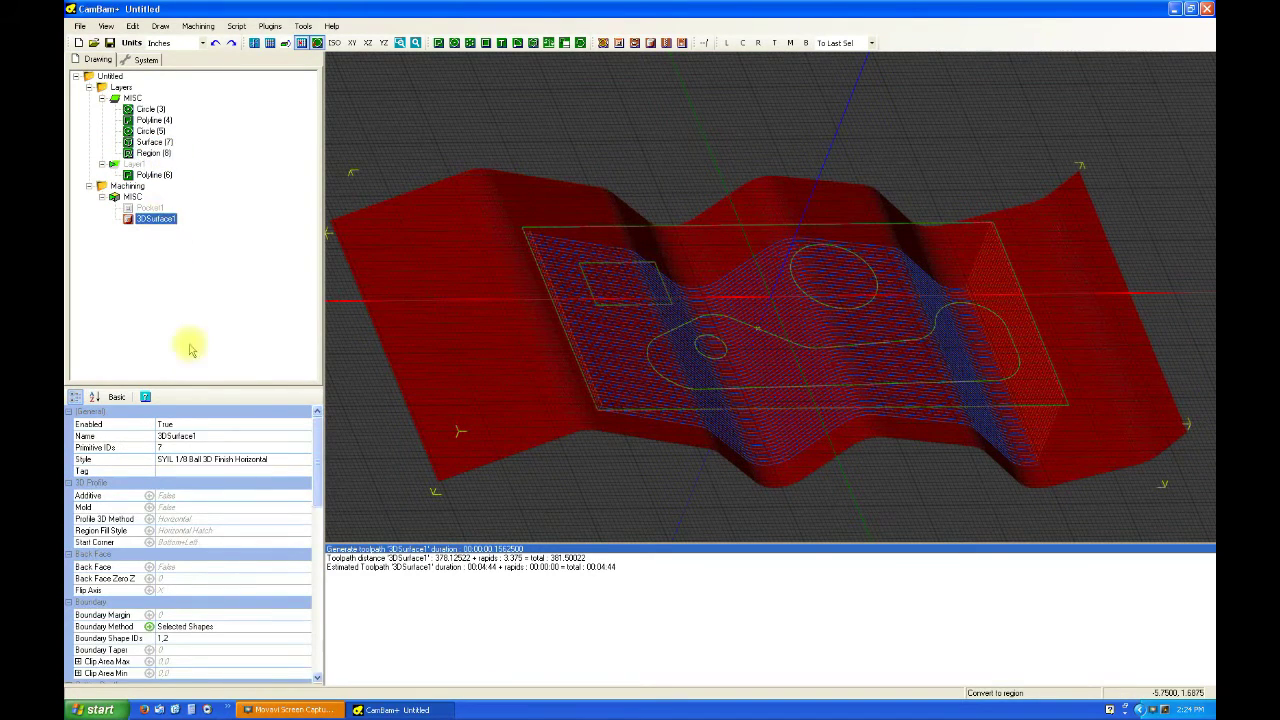
click(309, 640)
click(305, 639)
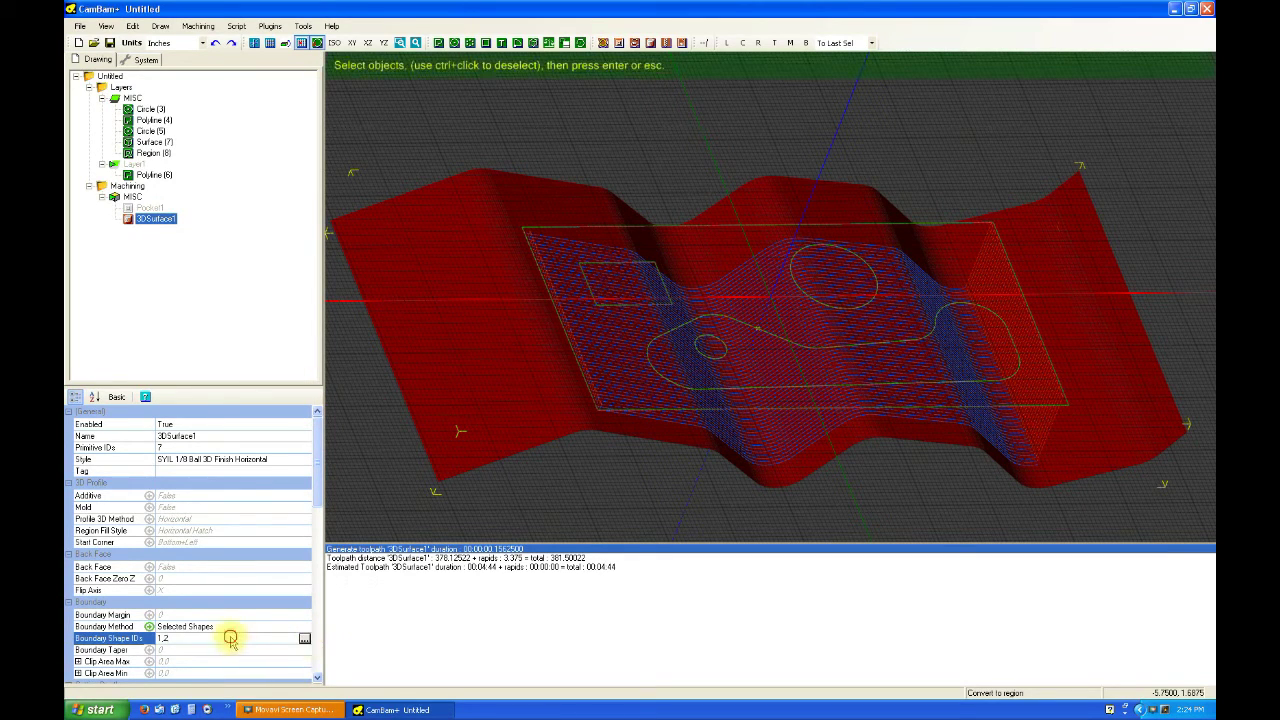
text(8)
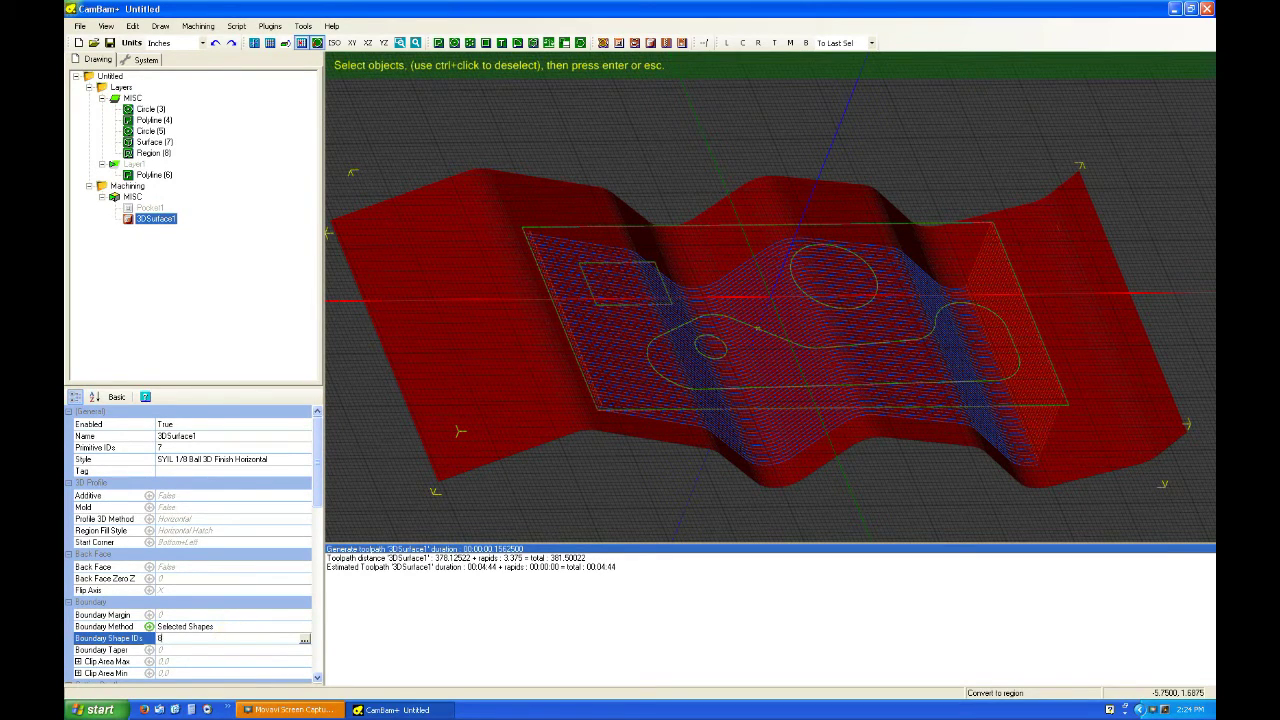
key(Return)
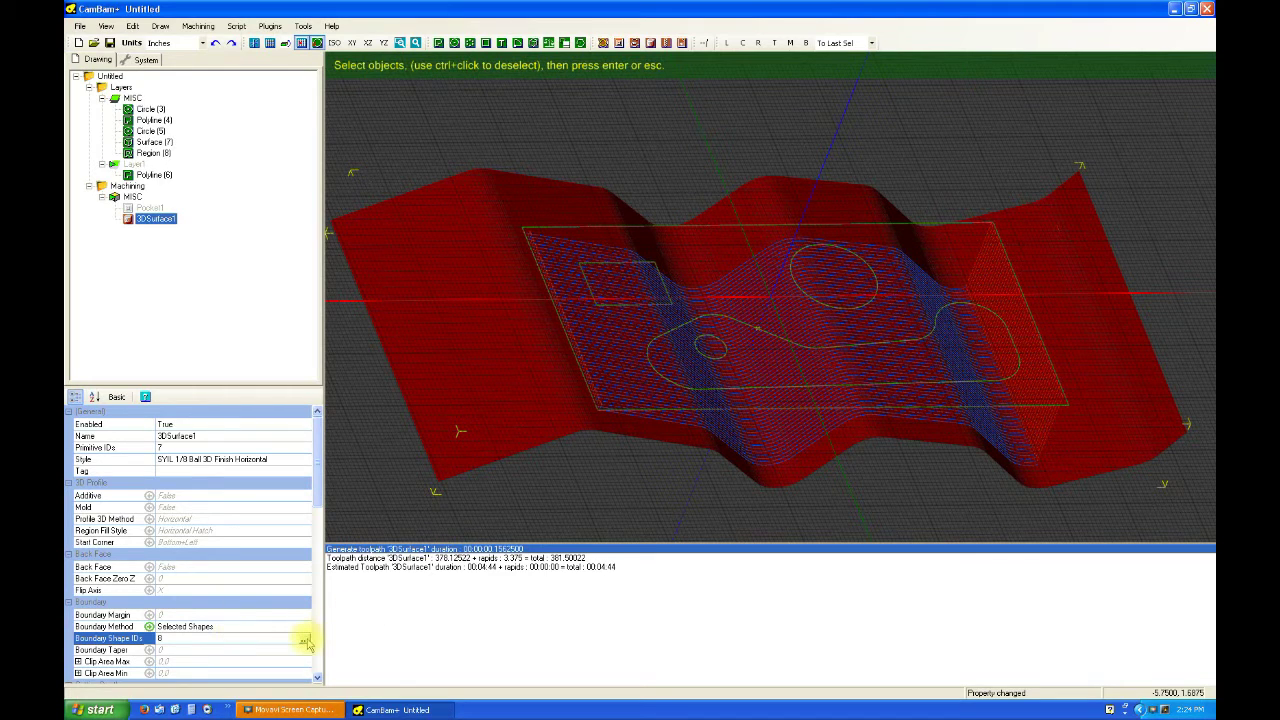
click(704, 231)
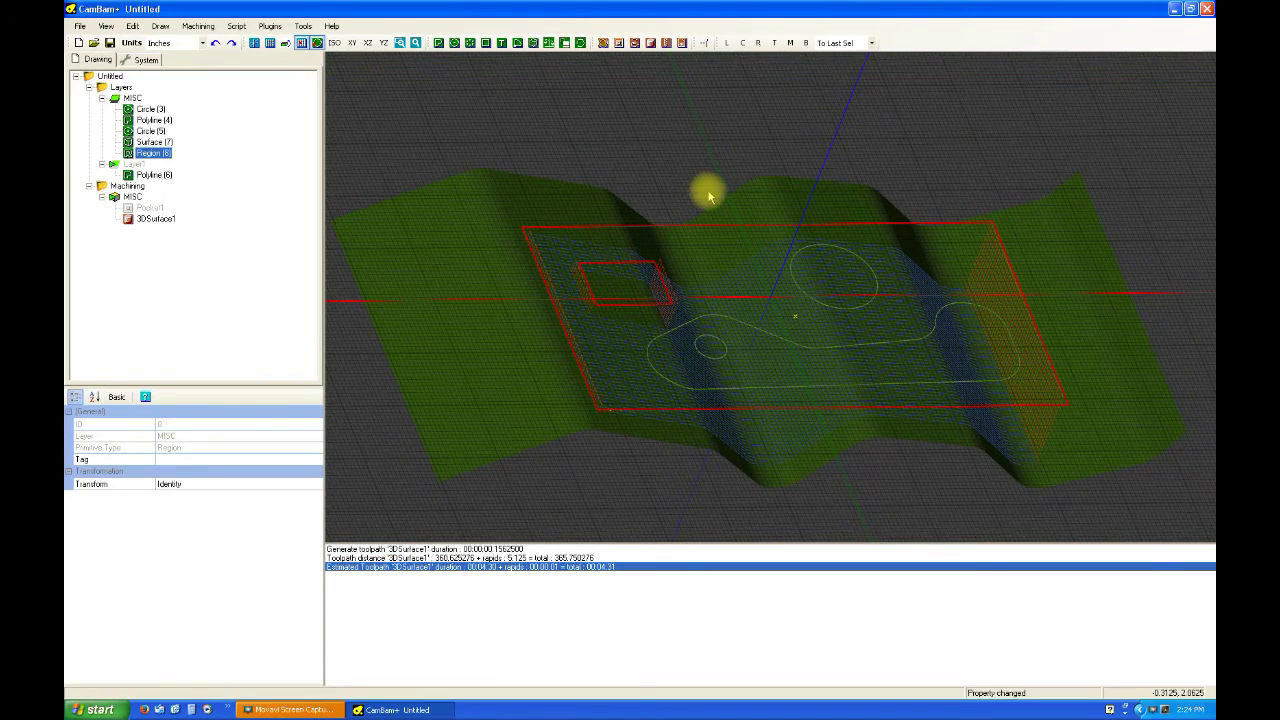
Step: Convert the large circle, the curved closed polyline and the two-rectangle region together into a single region
alt+drag(877, 252, 846, 262)
alt+drag(853, 262, 866, 291)
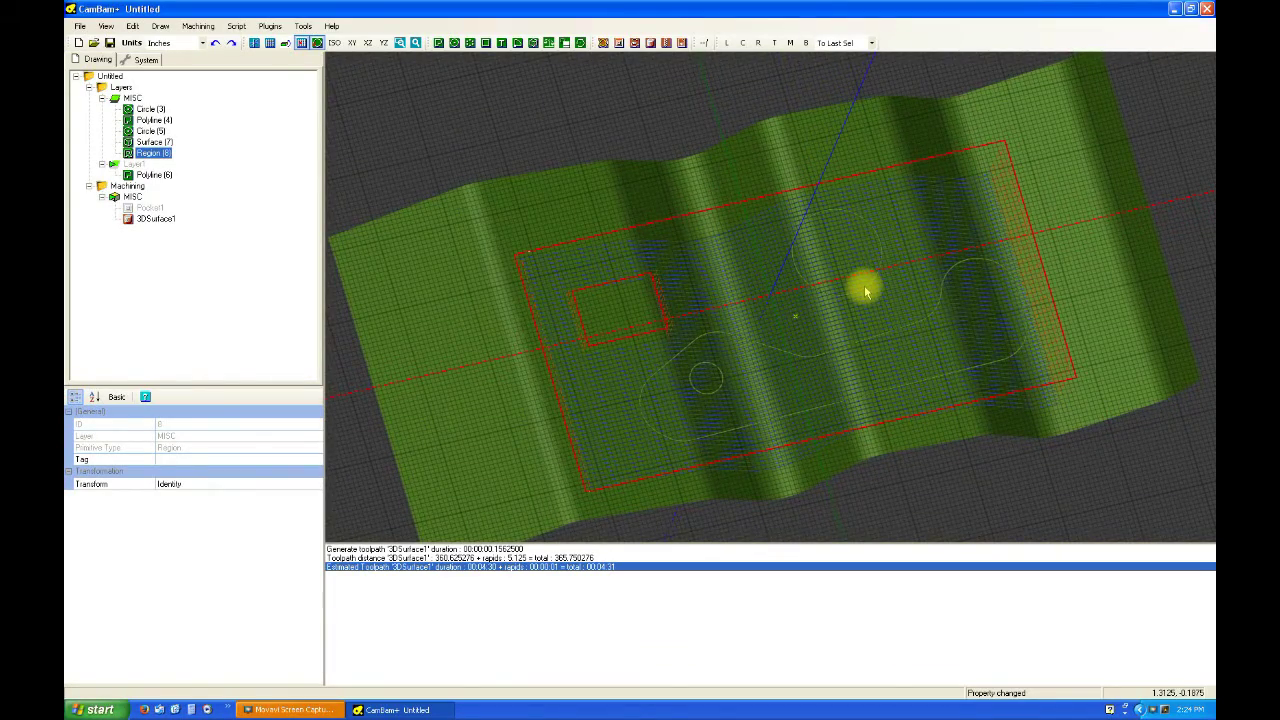
alt+drag(866, 291, 846, 271)
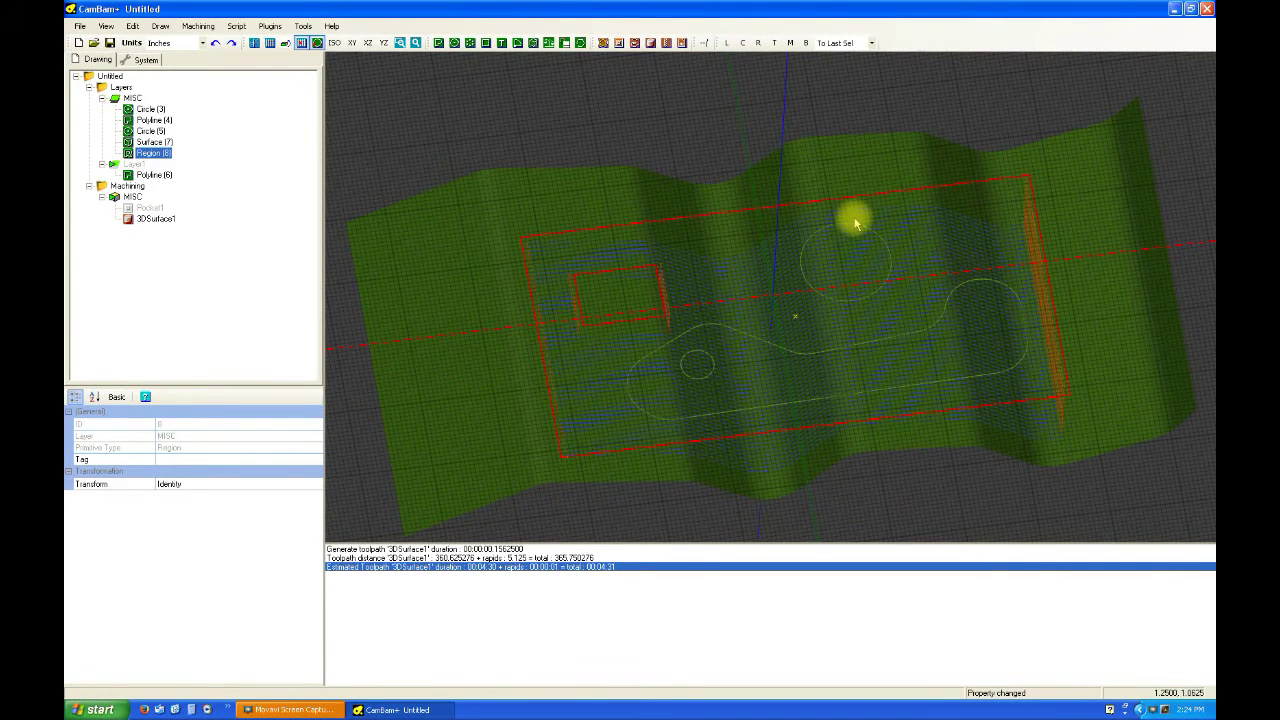
click(822, 229)
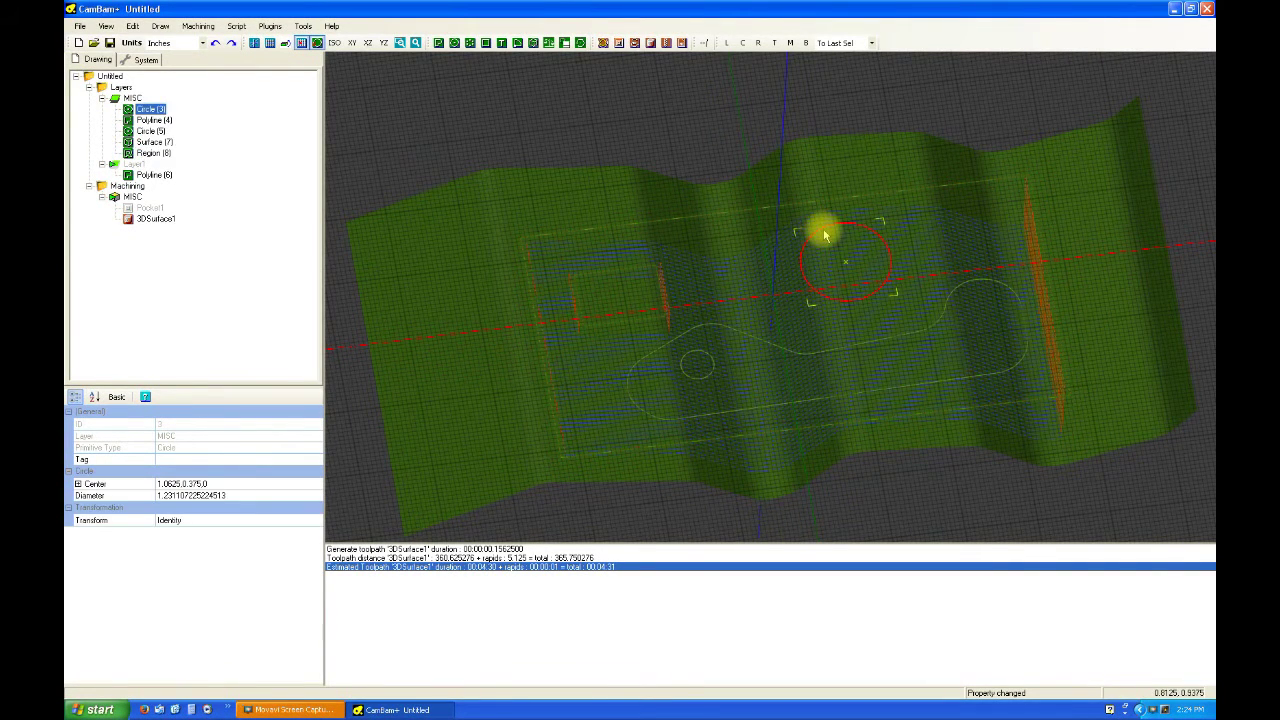
ctrl+click(795, 209)
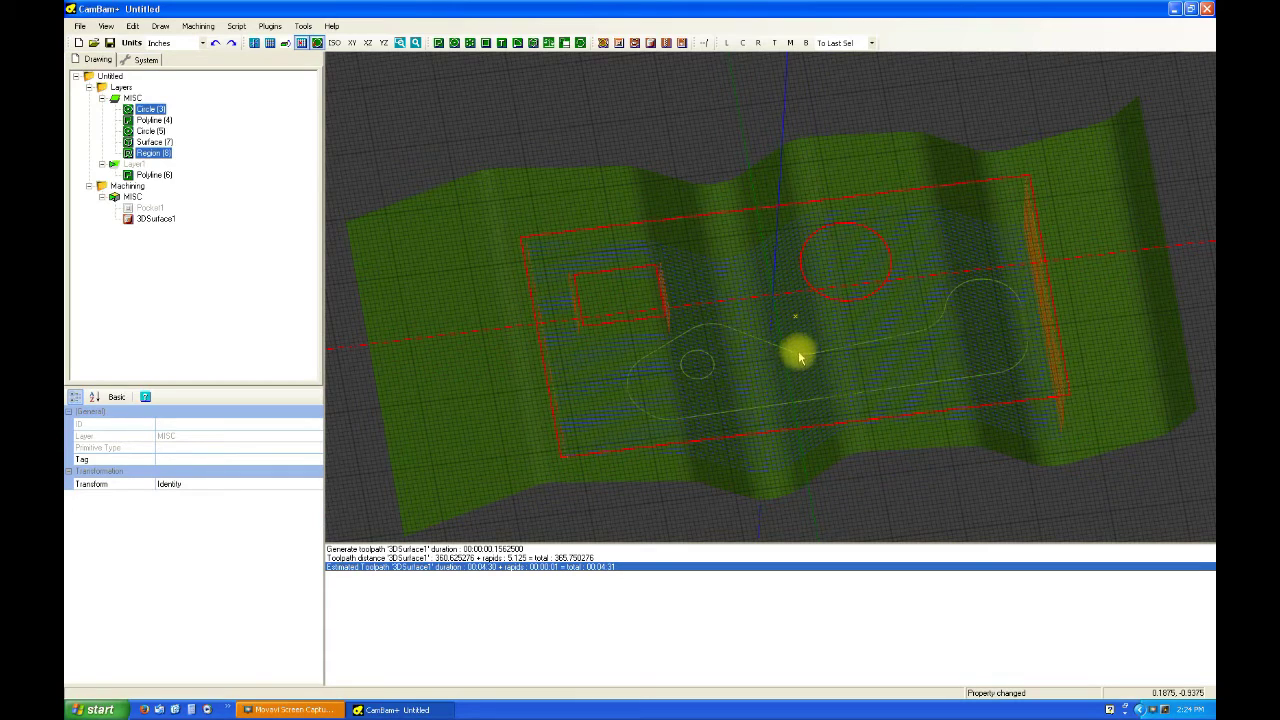
right_click(710, 152)
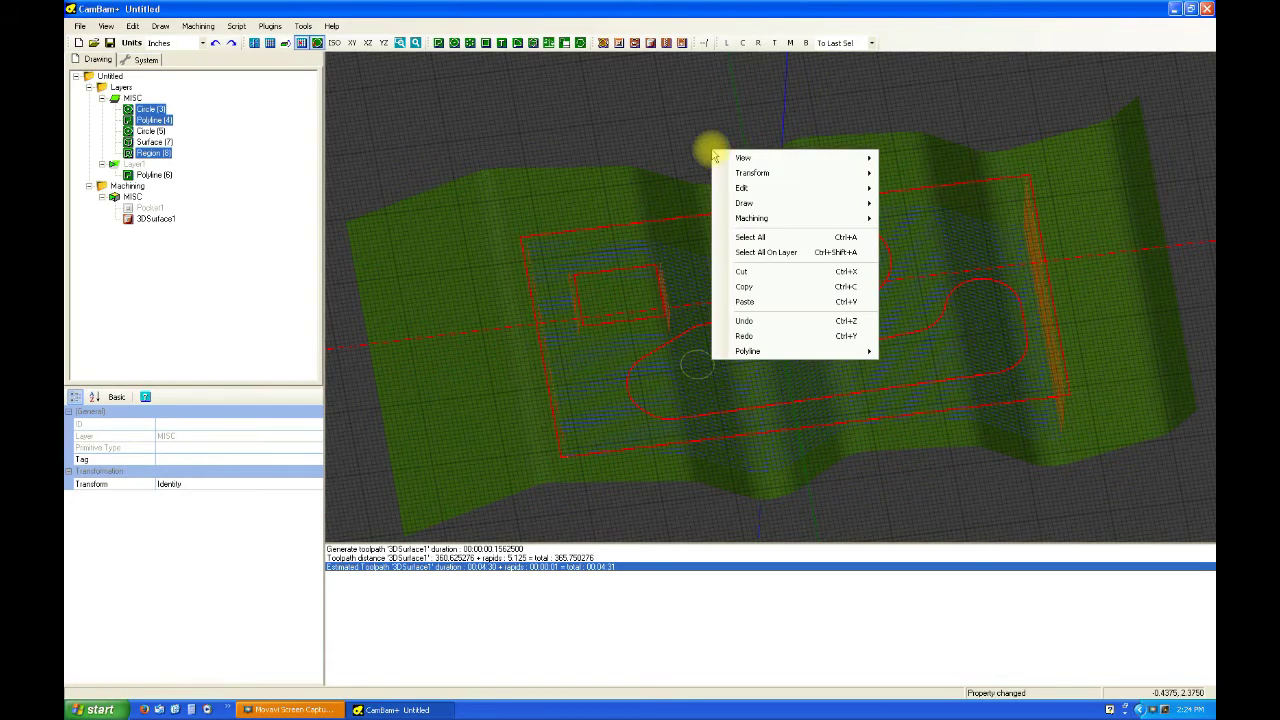
mouse_move(748, 188)
mouse_move(946, 360)
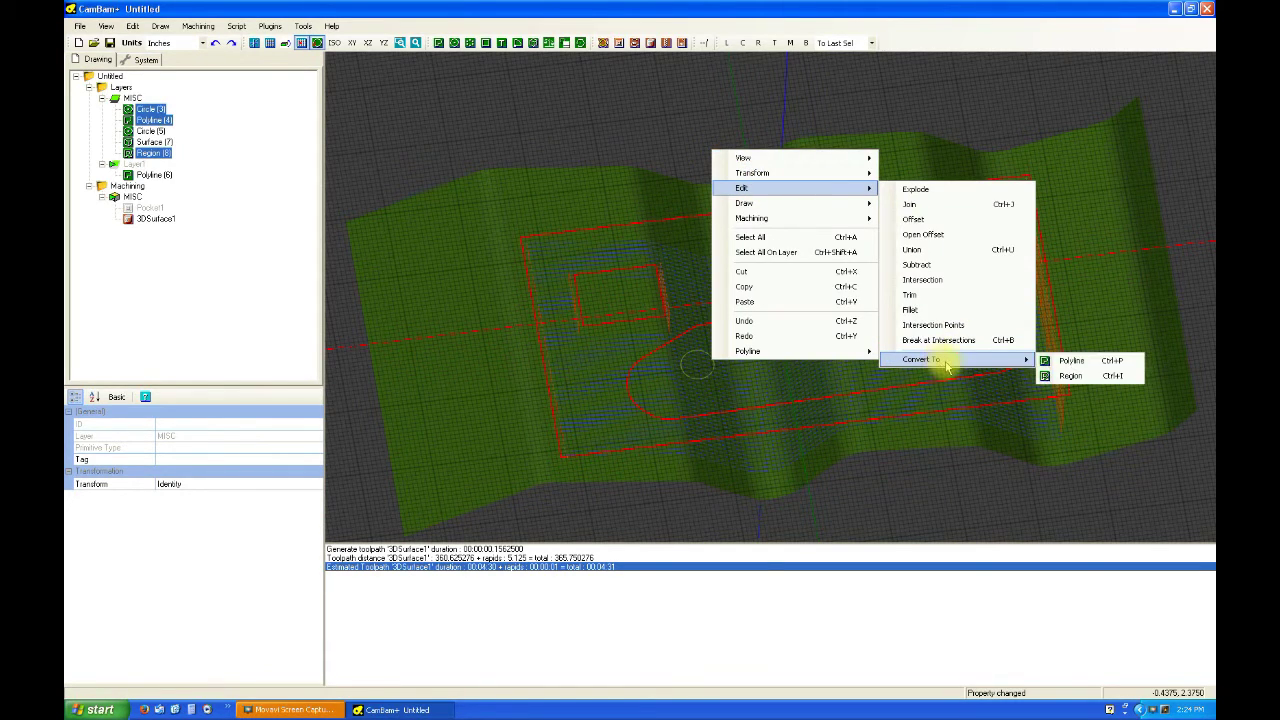
click(1066, 374)
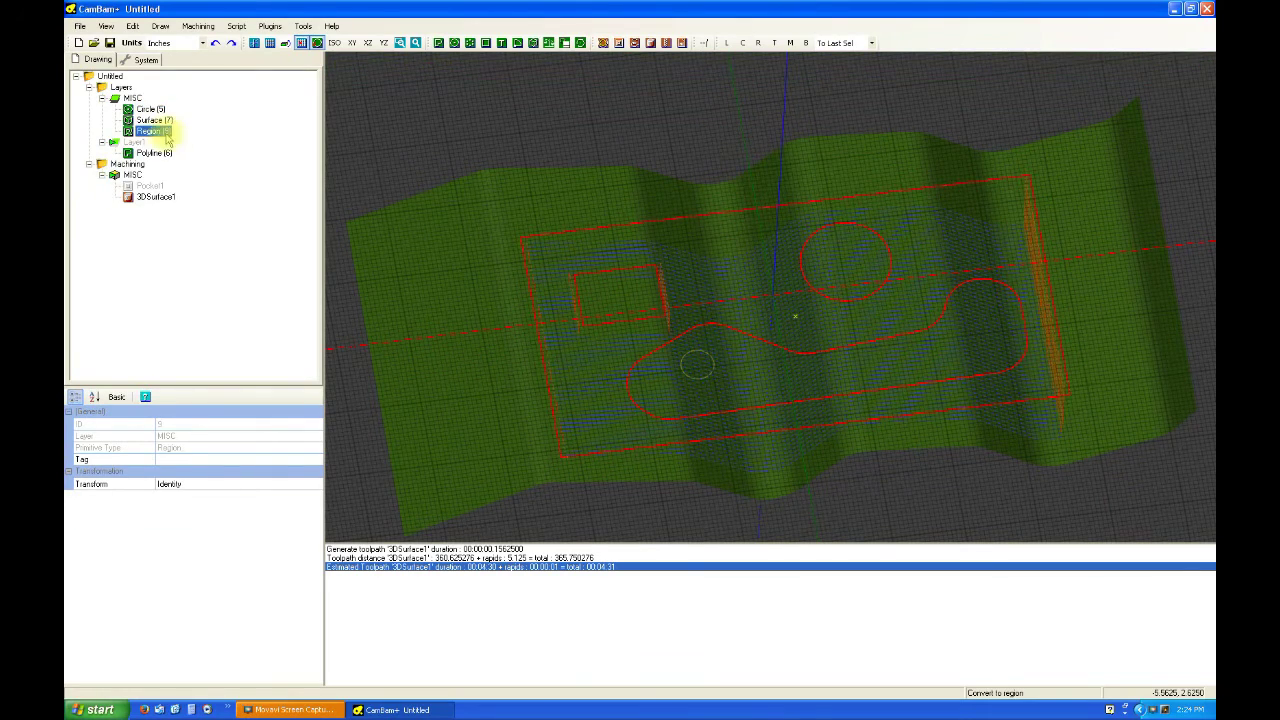
Step: Set the 3D surface operation's Boundary Shape IDs to 9, the combined region, and regenerate the toolpath
click(156, 204)
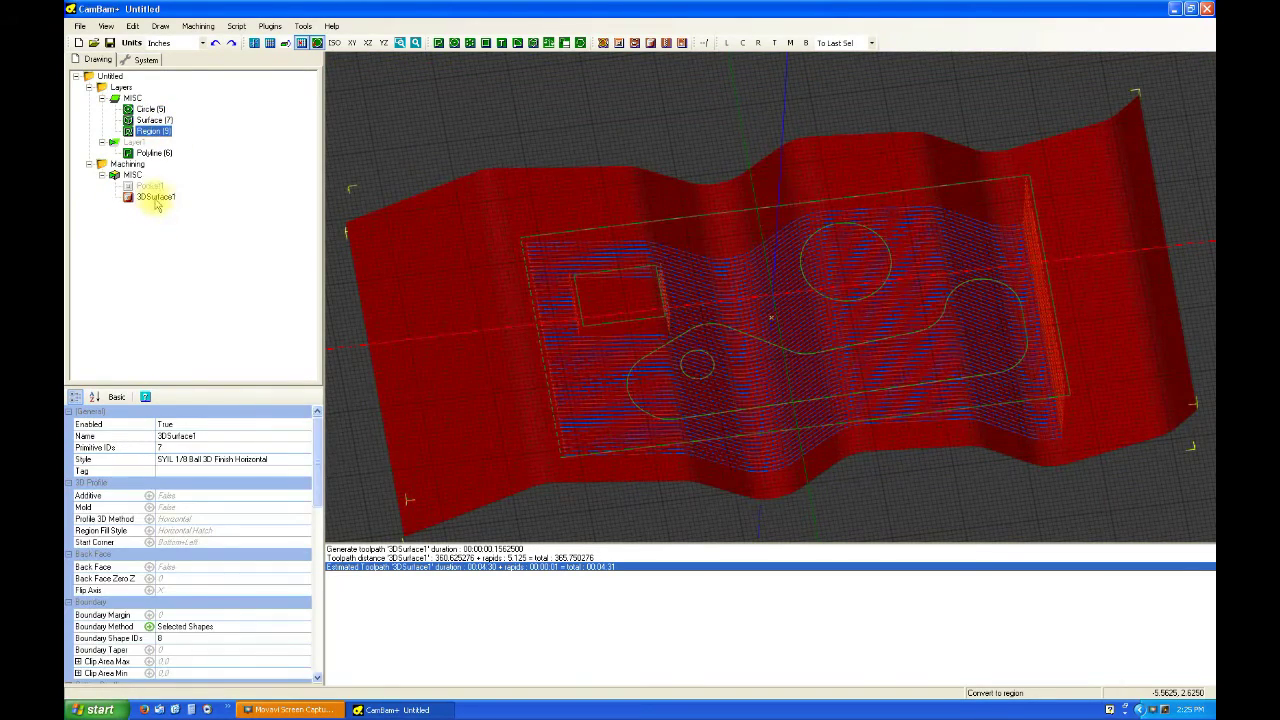
click(174, 638)
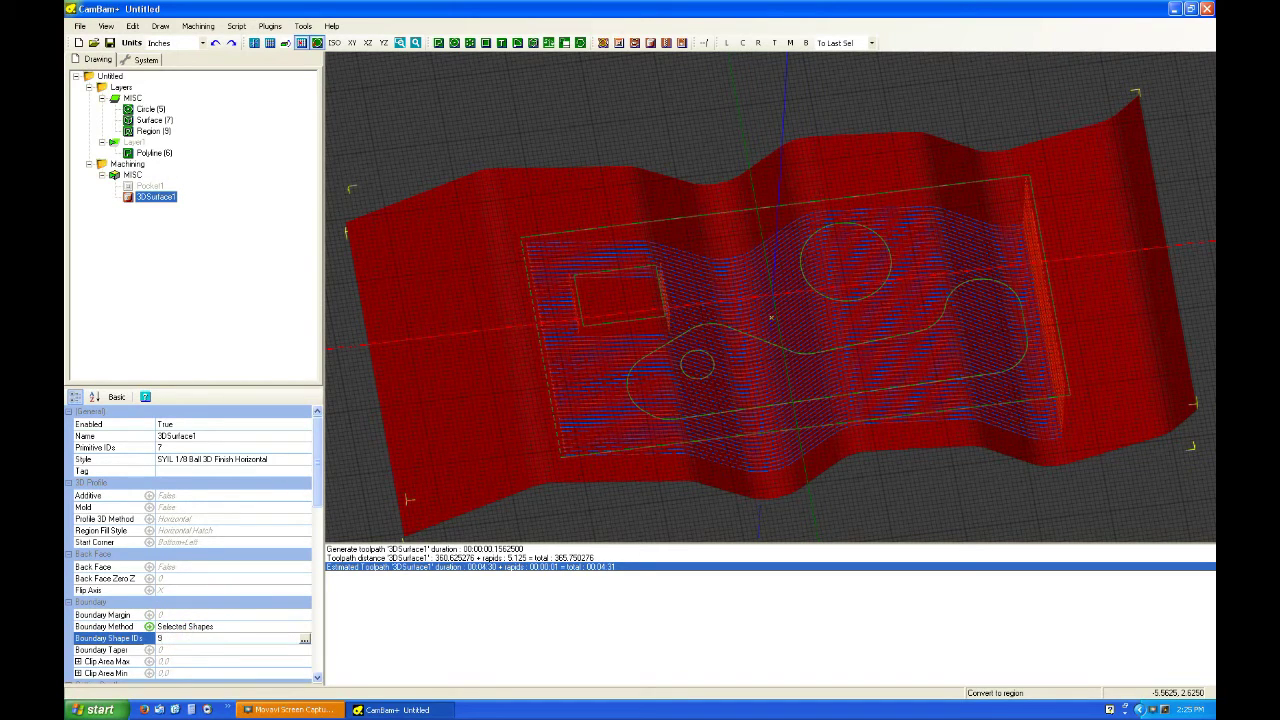
click(510, 450)
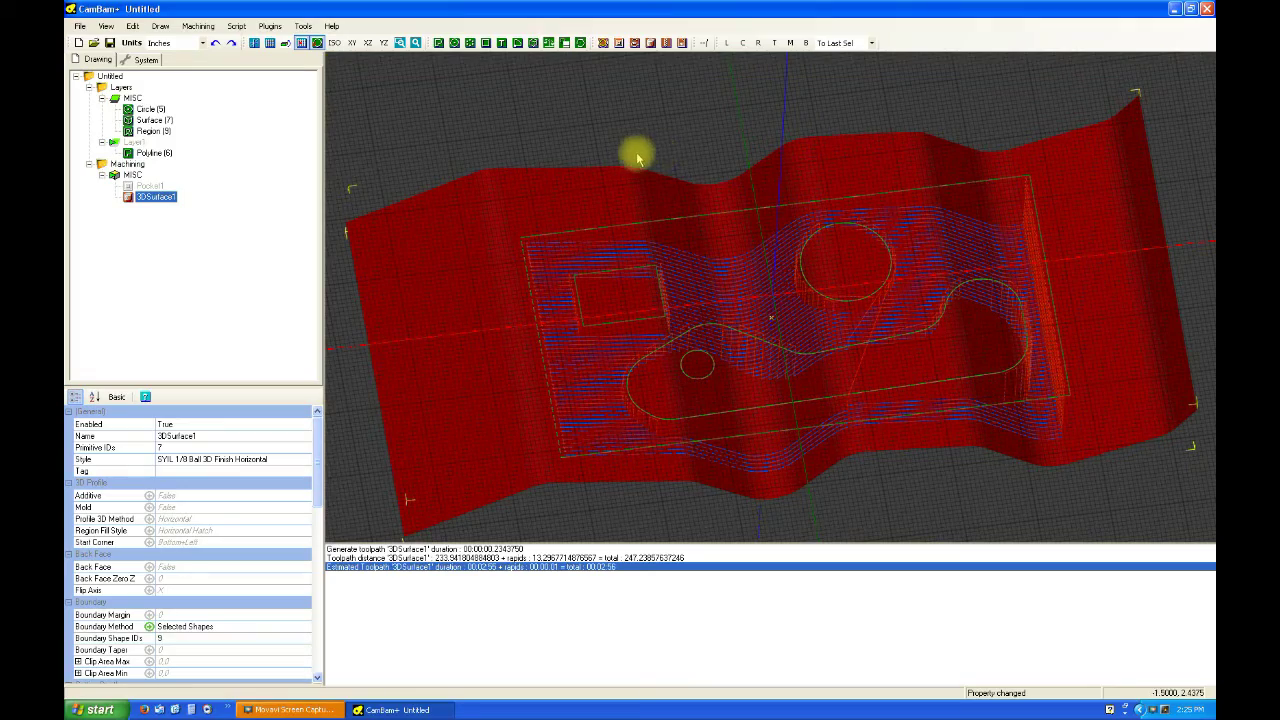
alt+drag(691, 160, 783, 366)
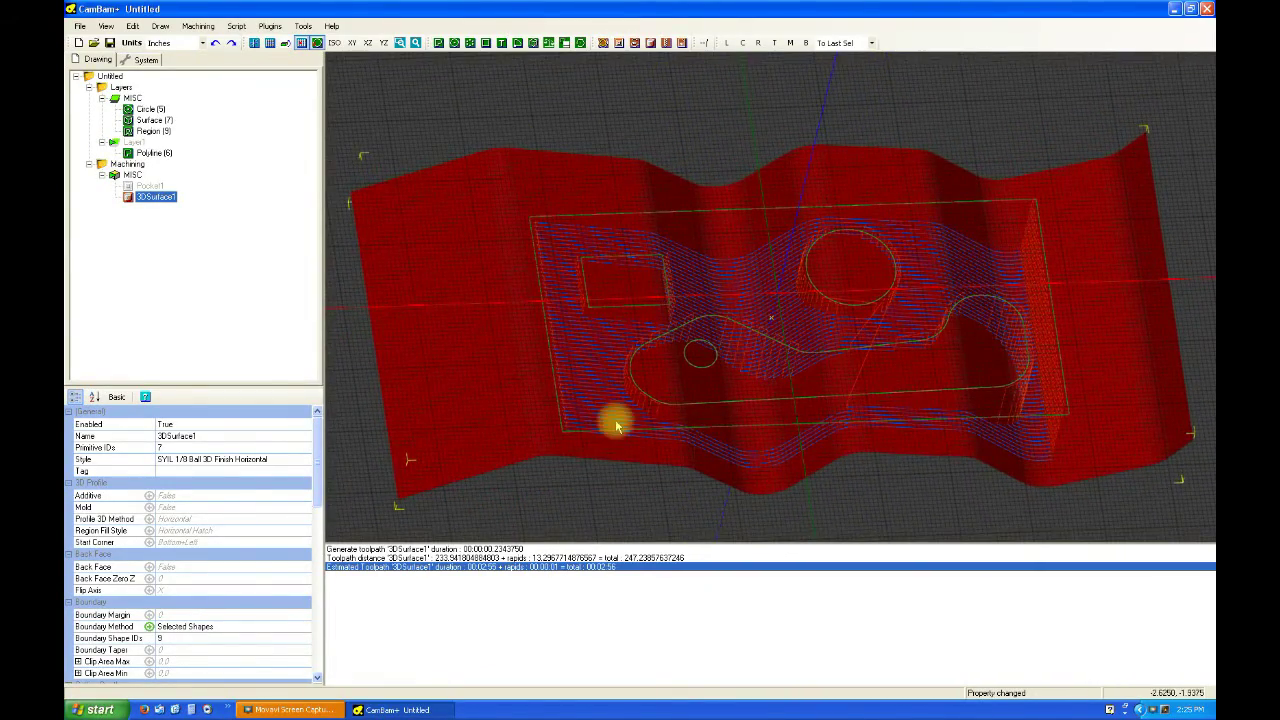
Step: Convert the small circle inside the curved shape together with the existing region to a region, and check which shapes belong to it
click(727, 325)
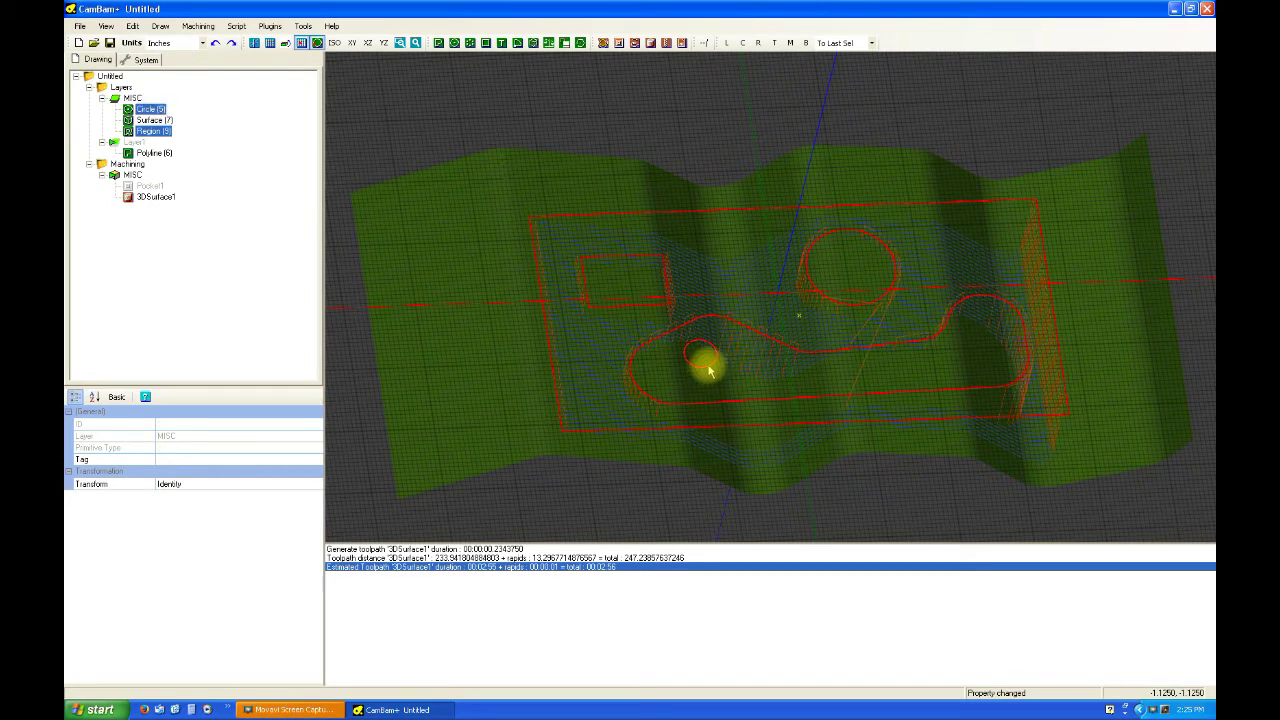
right_click(704, 152)
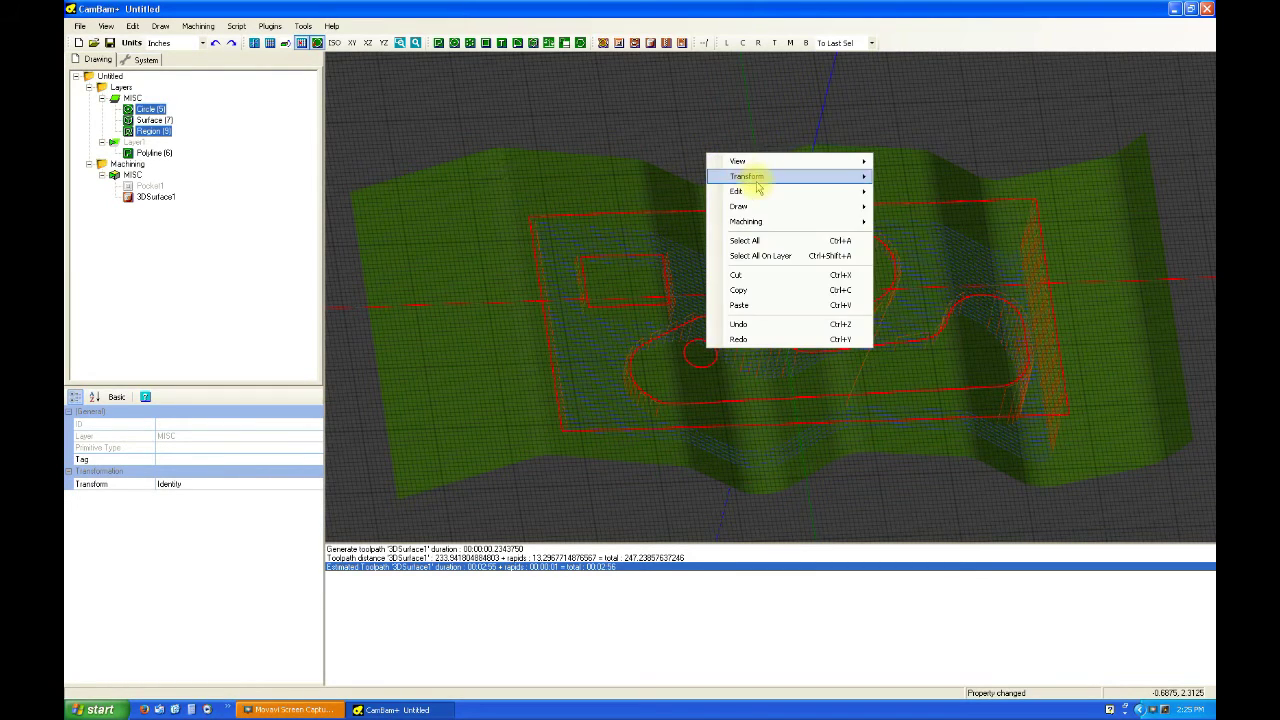
mouse_move(757, 191)
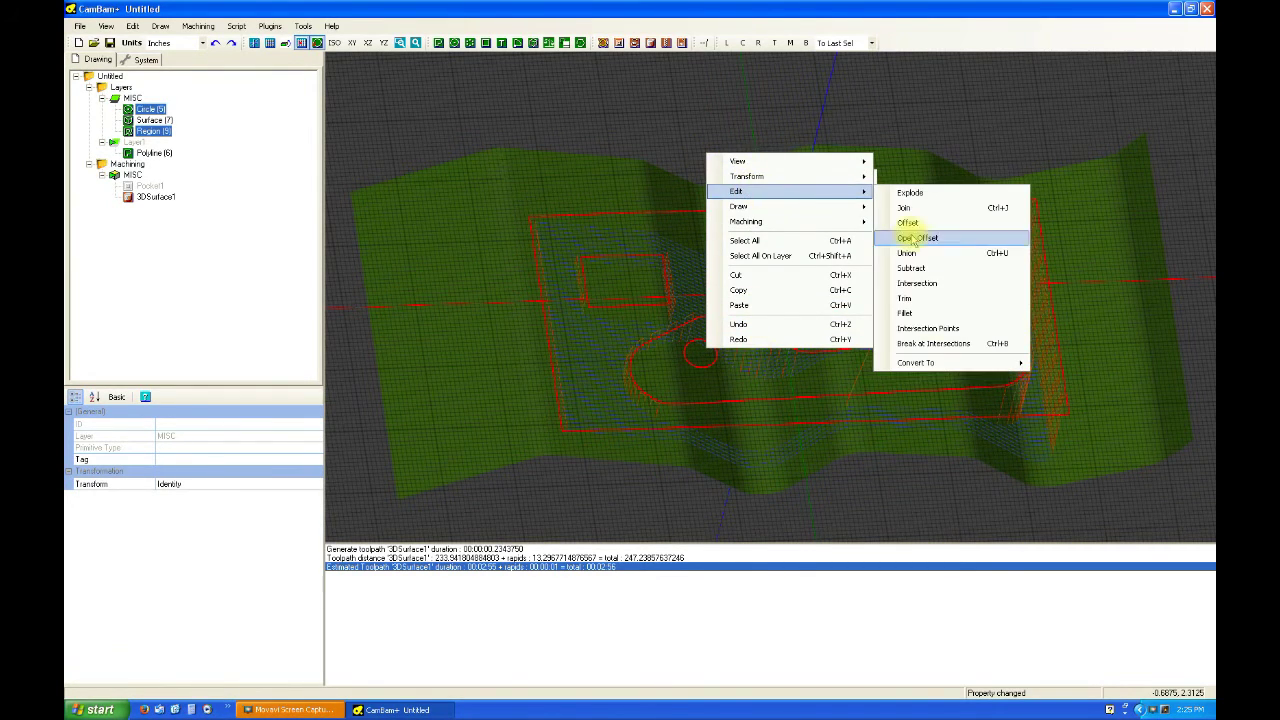
mouse_move(932, 363)
click(1086, 380)
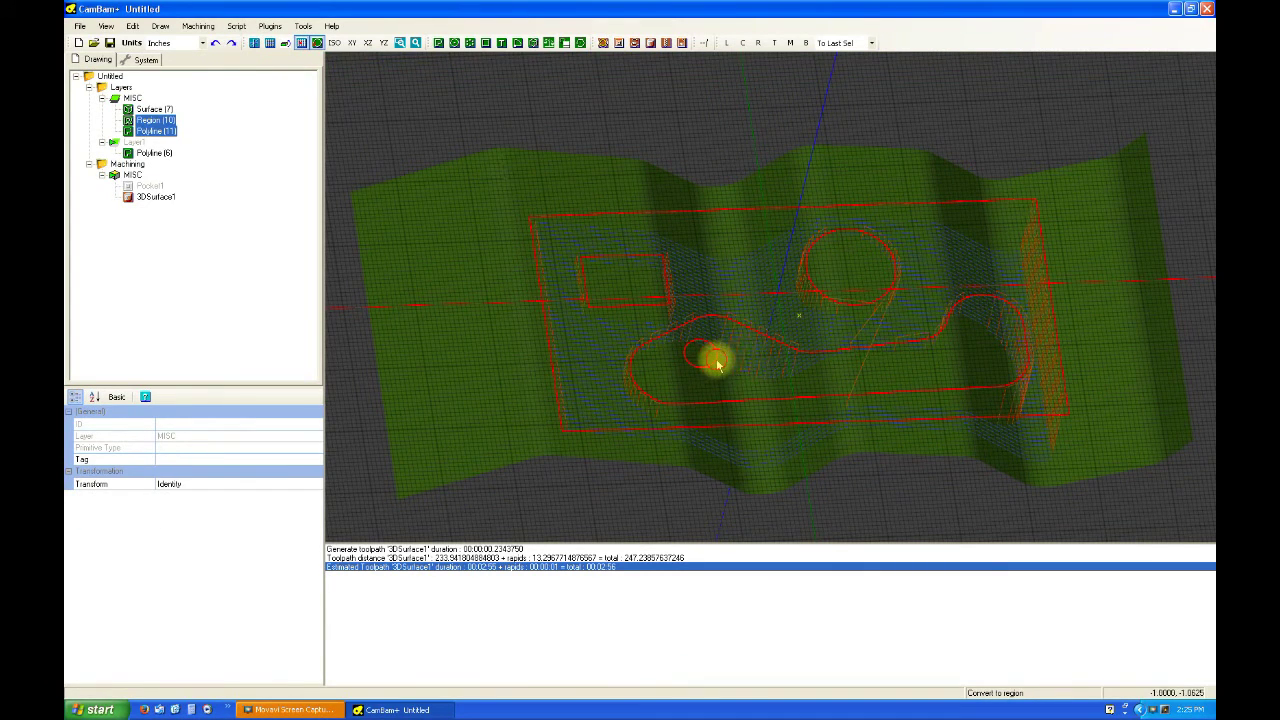
click(717, 145)
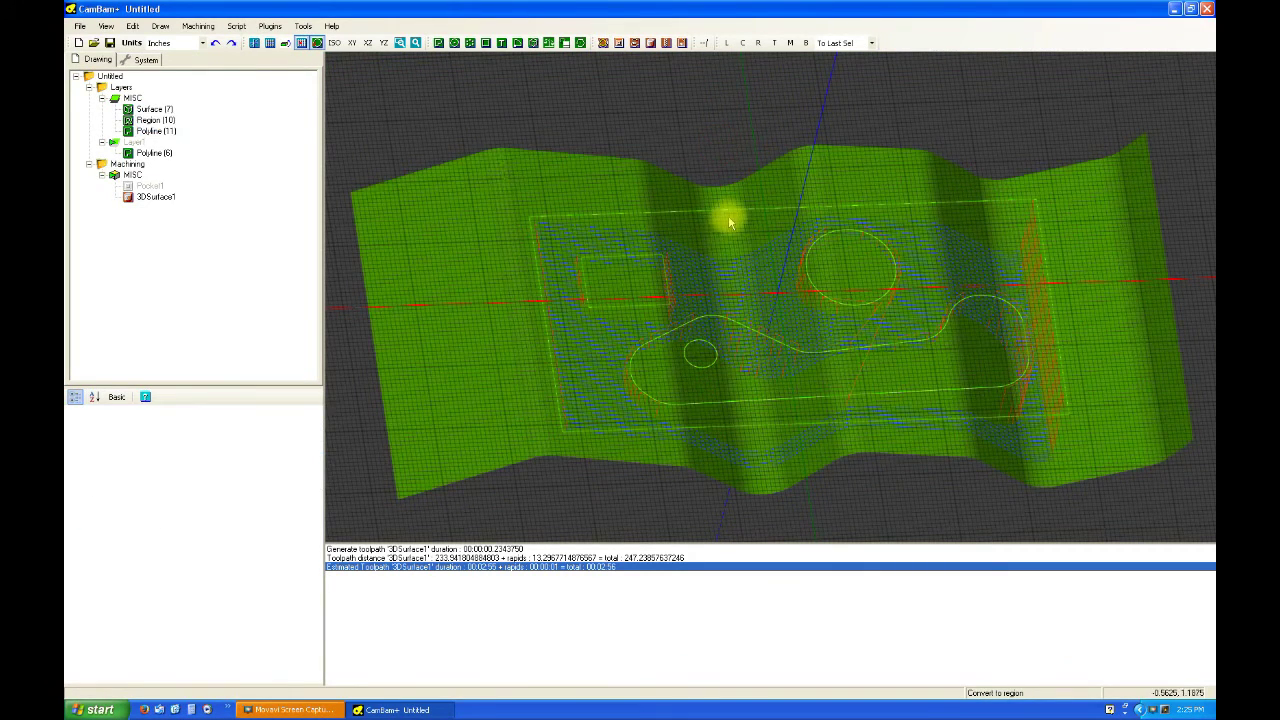
click(727, 212)
click(723, 211)
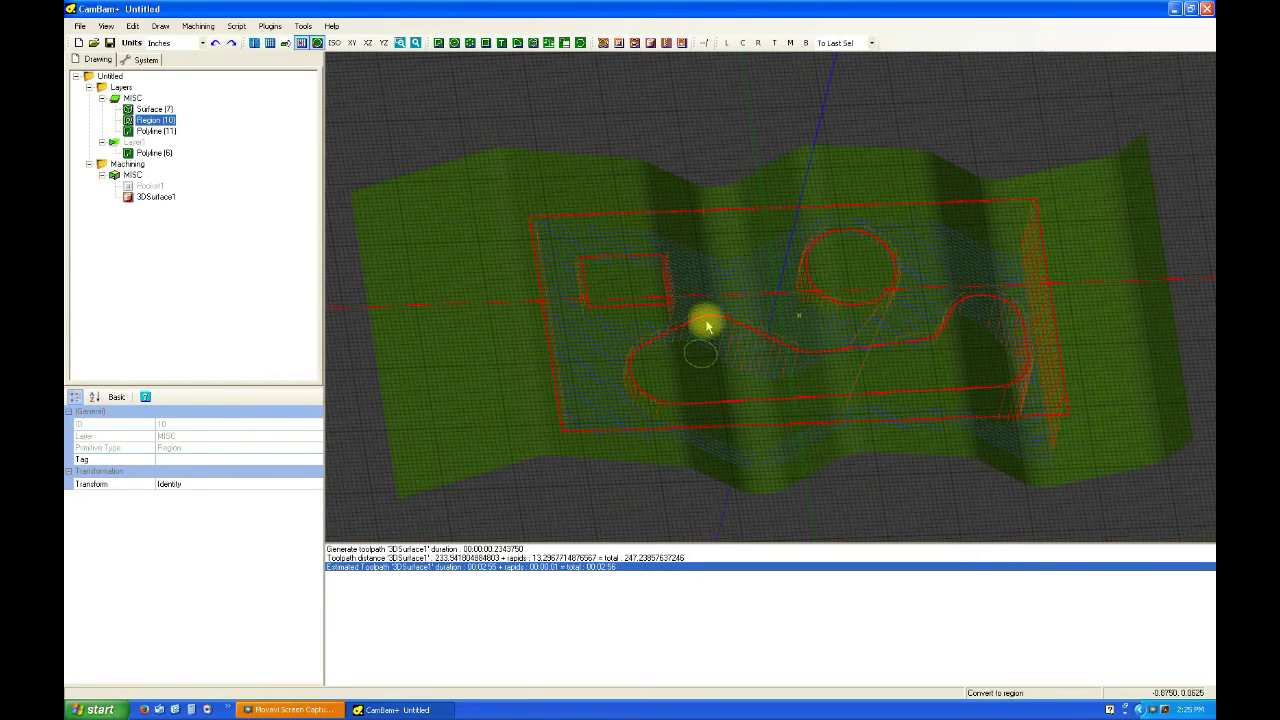
click(702, 371)
click(745, 280)
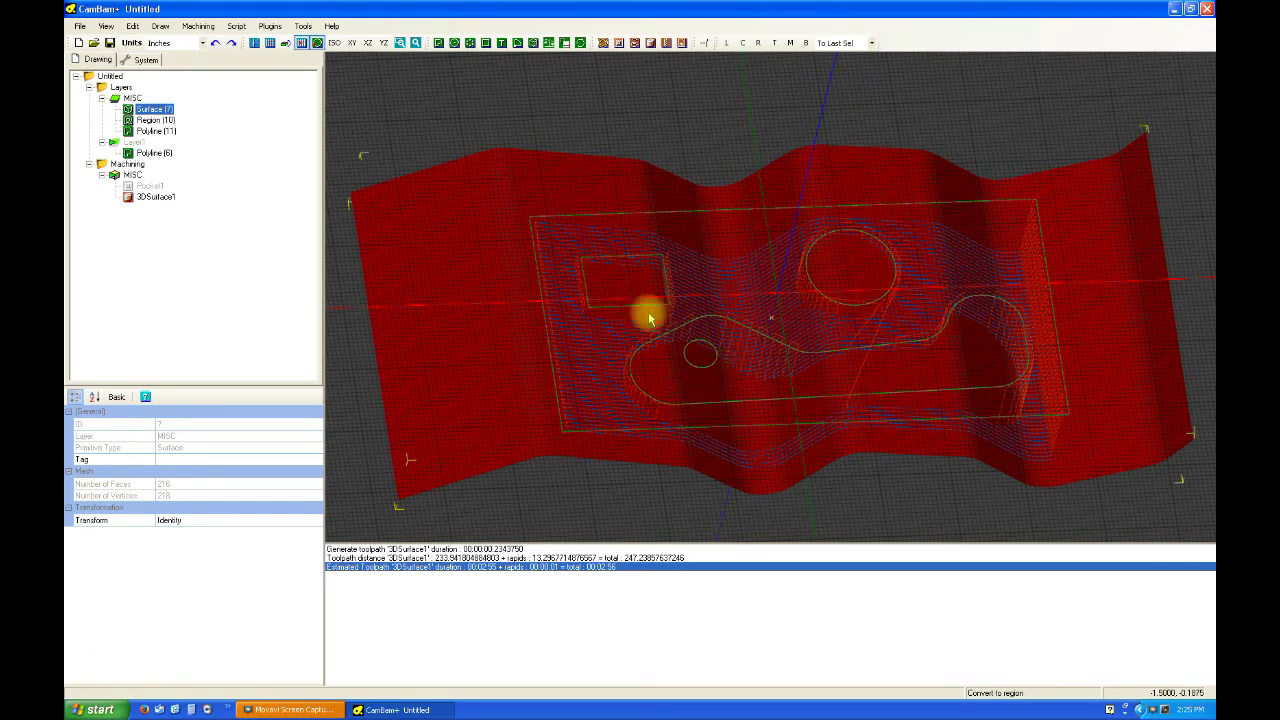
Step: Duplicate the 3D surface operation, use the small circle as the copy's boundary shape, and regenerate the toolpaths
click(156, 197)
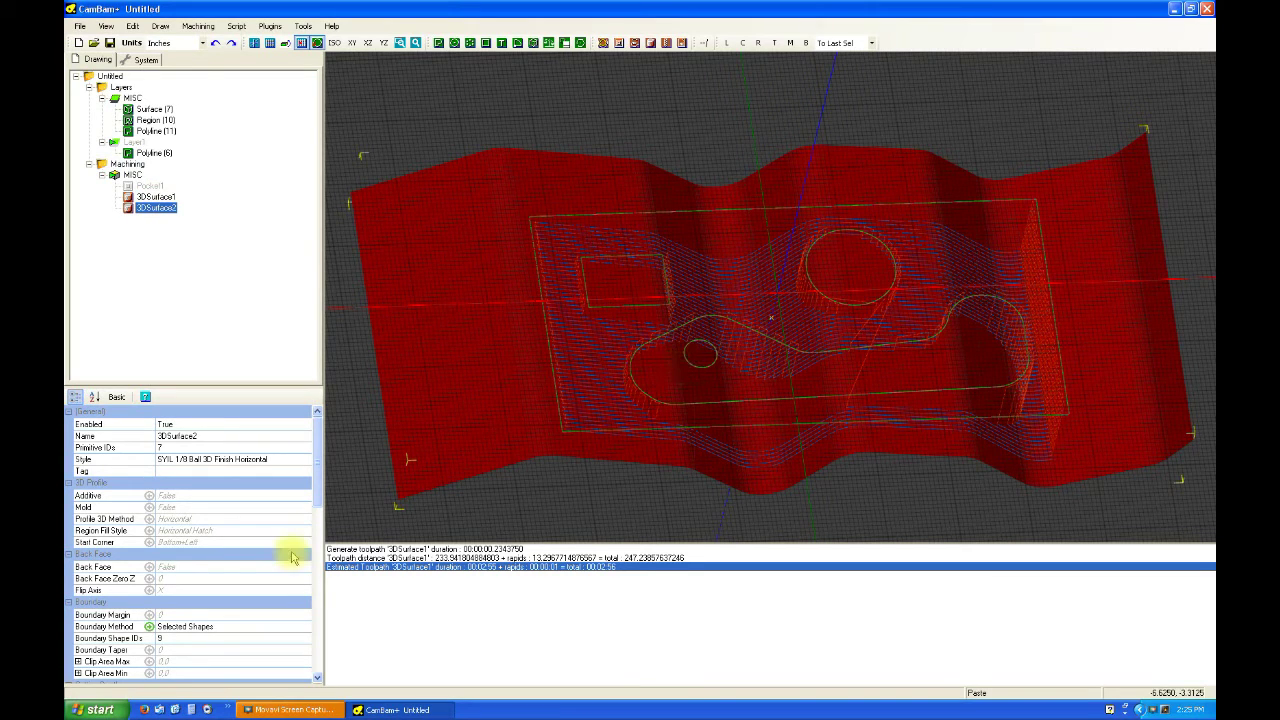
click(305, 639)
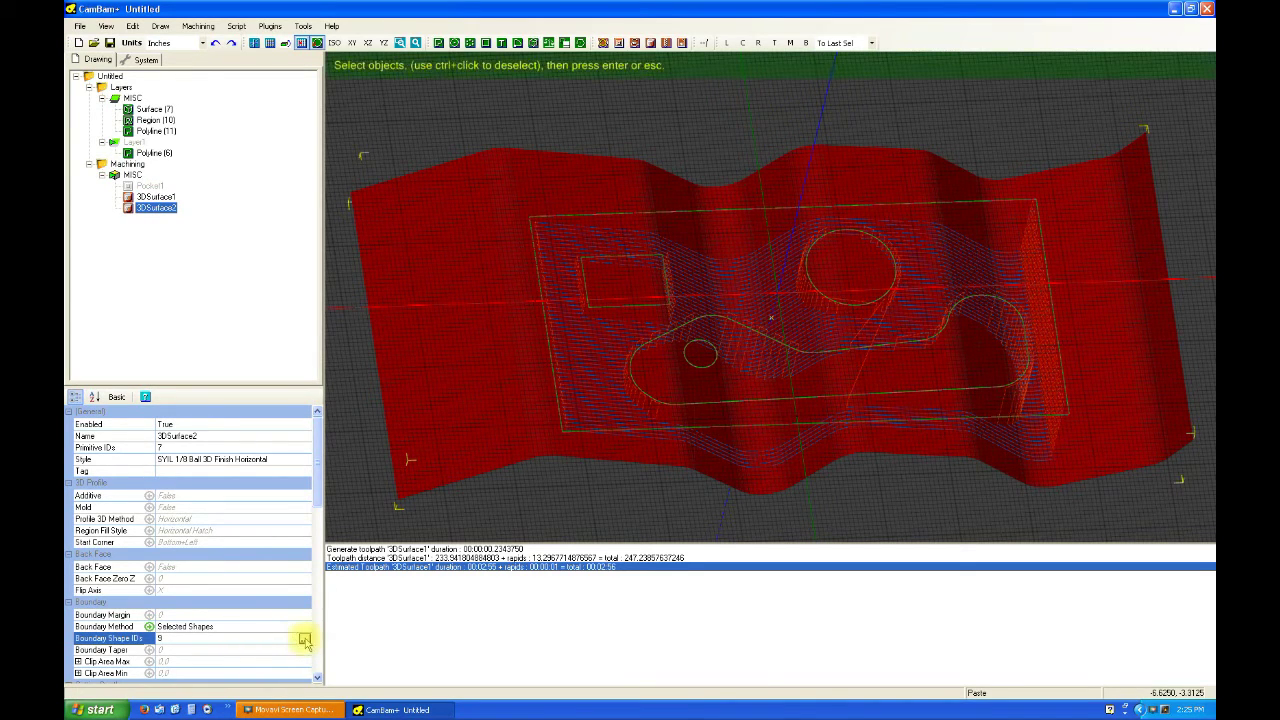
click(704, 375)
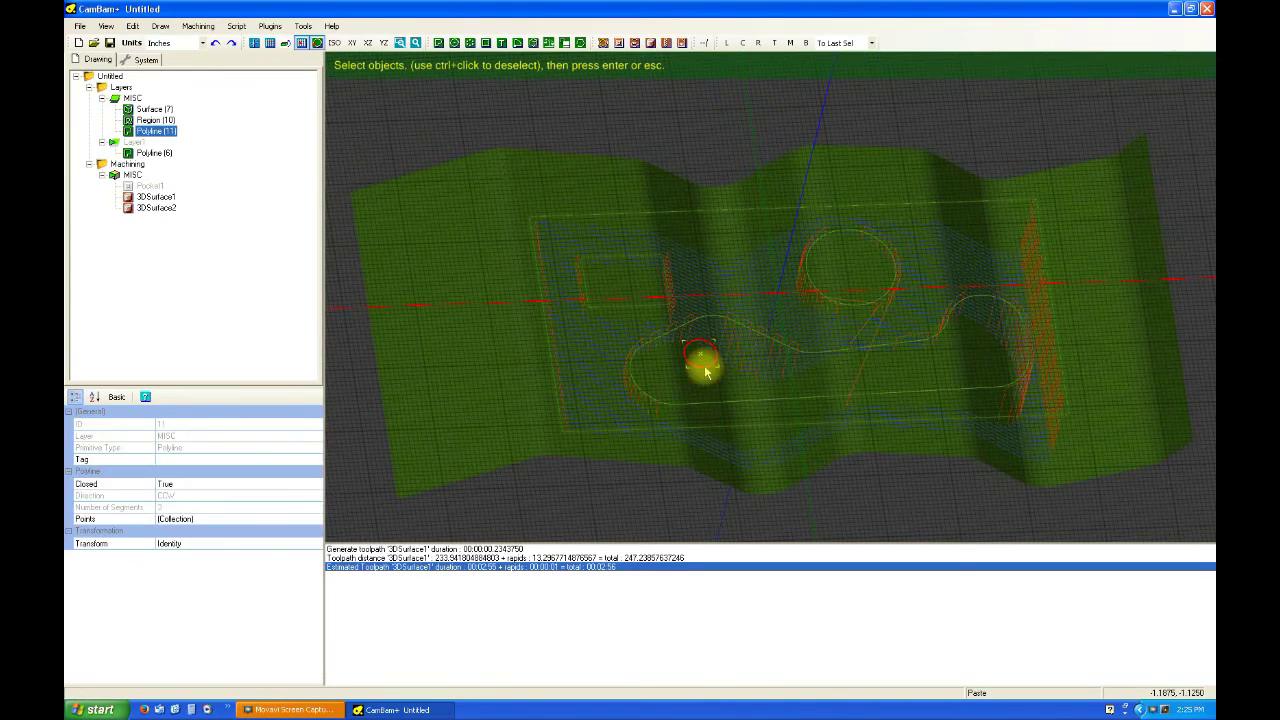
key(Return)
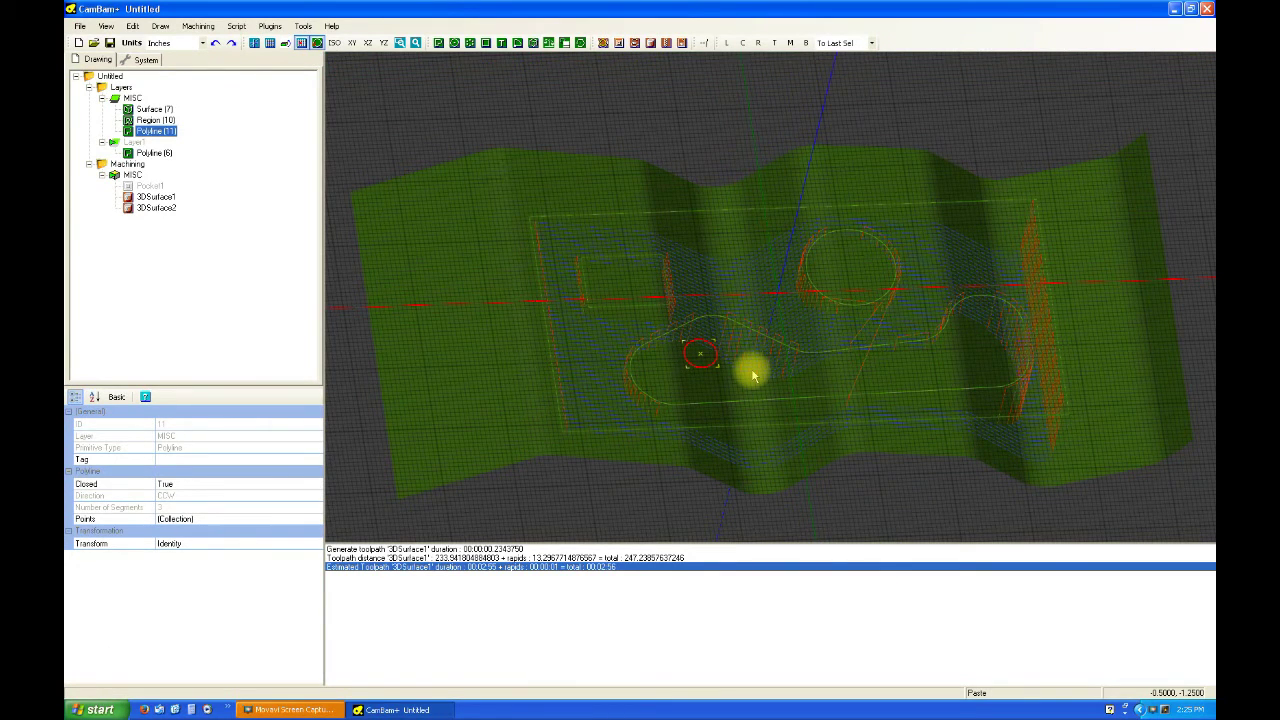
key(ctrl+t)
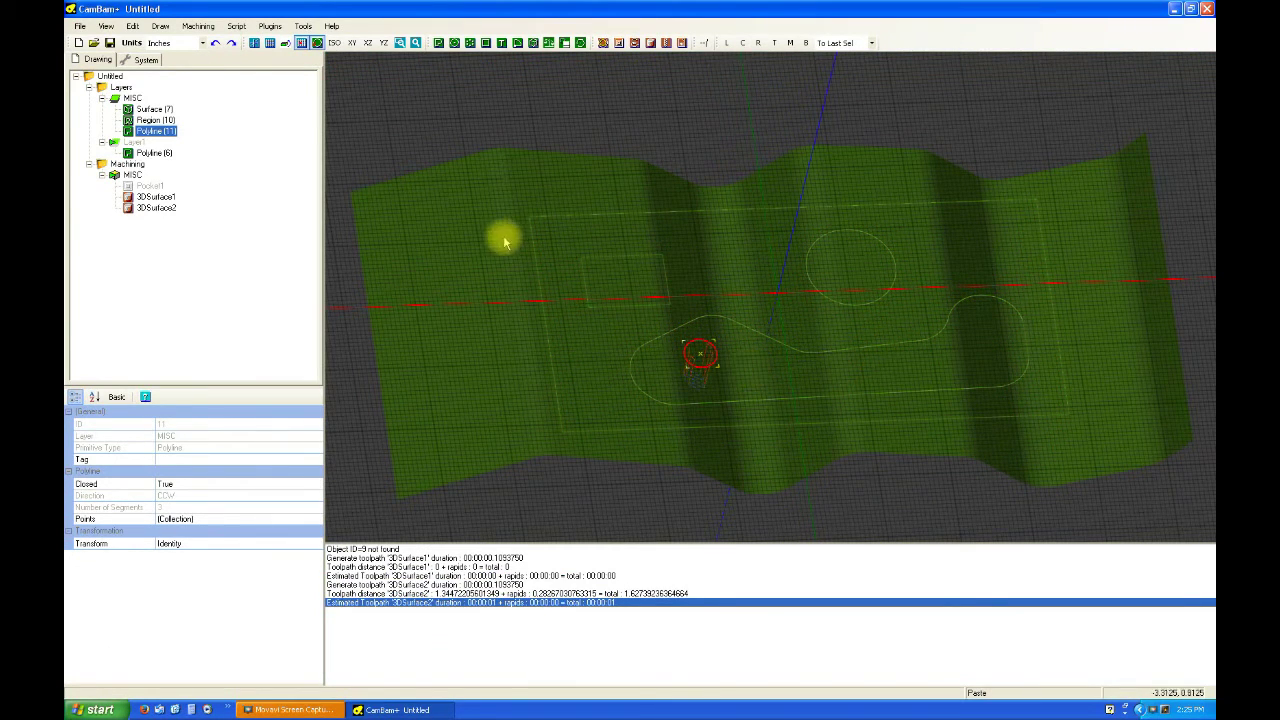
Step: Set the original 3D surface operation's Boundary Shape IDs to 10, the new region, and regenerate the toolpaths
click(165, 198)
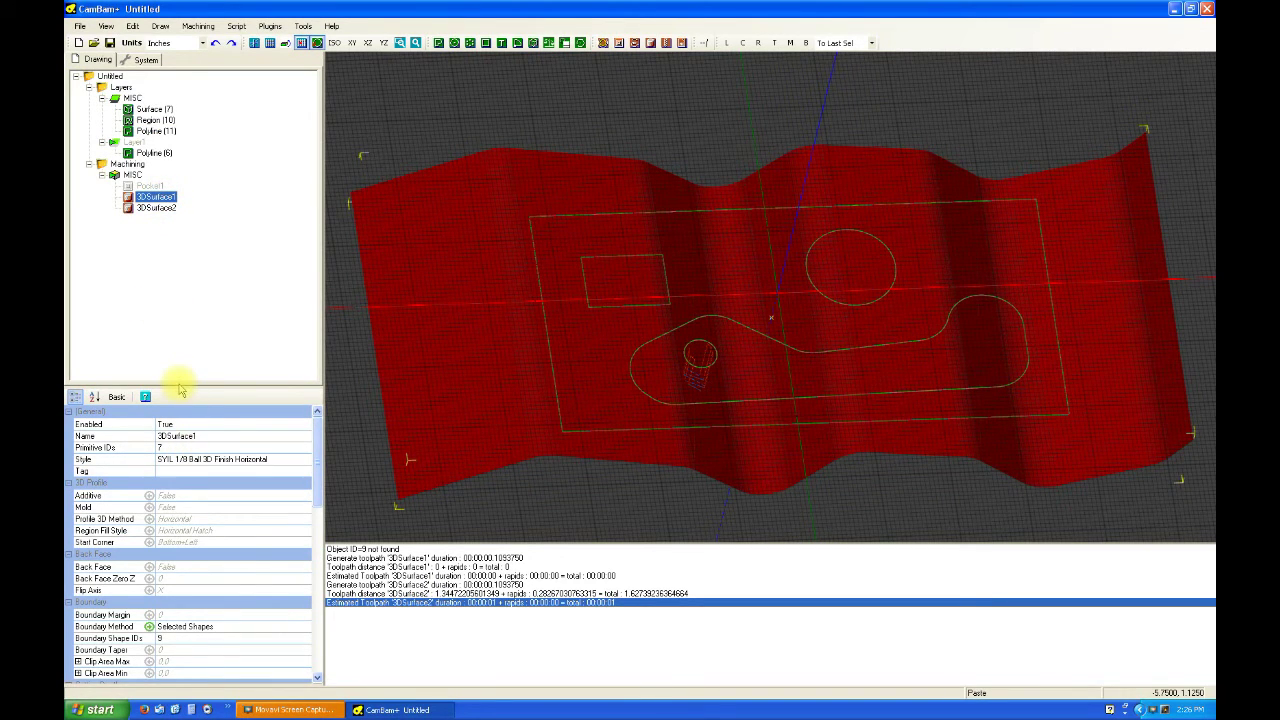
key(ctrl+t)
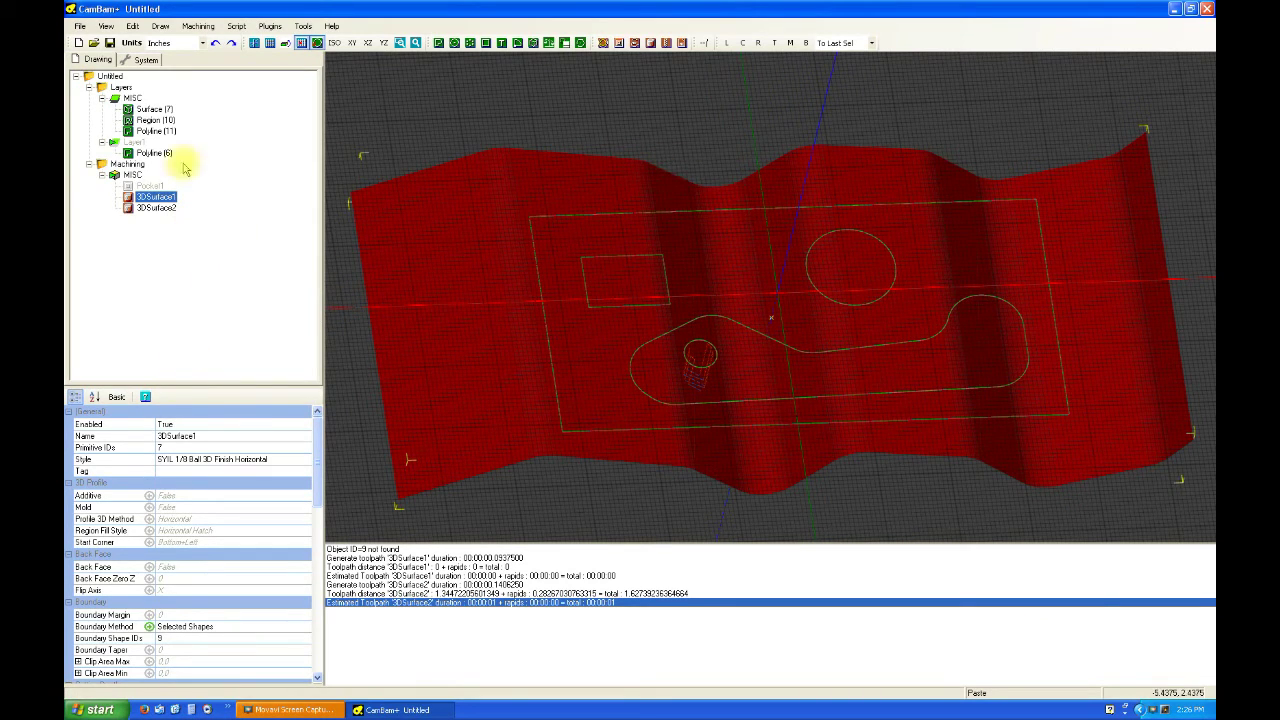
click(181, 640)
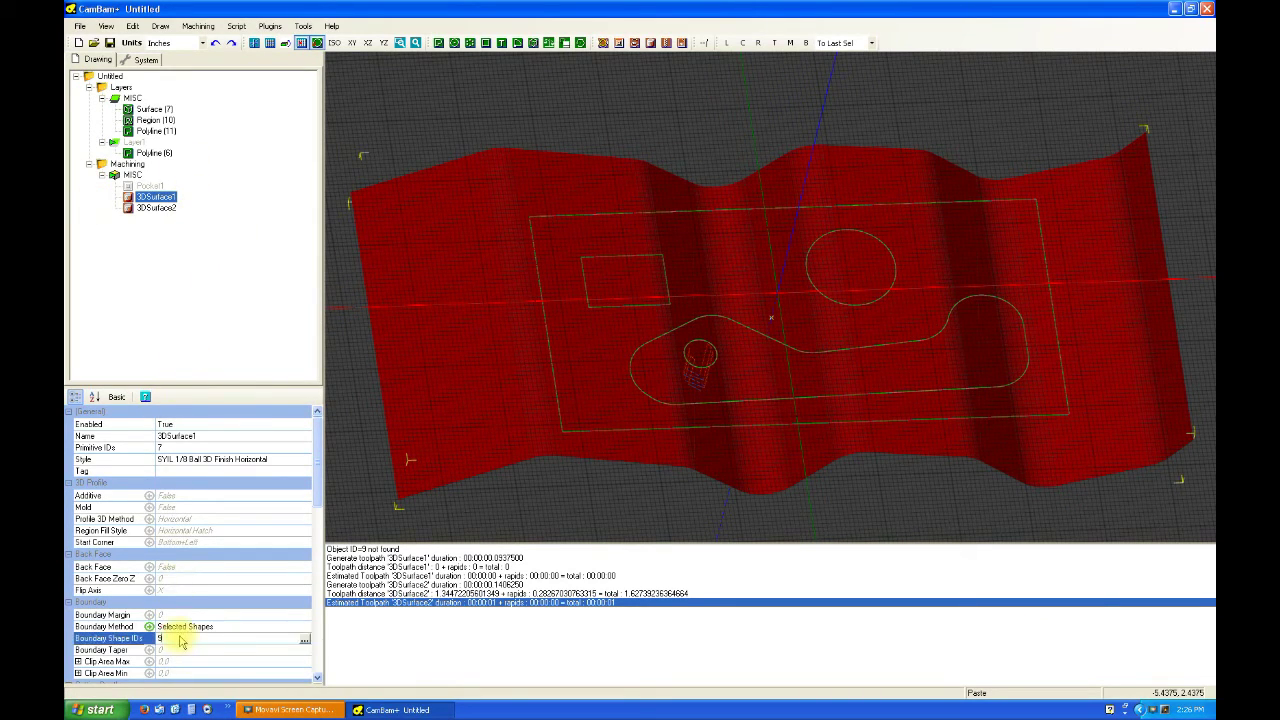
key(Return)
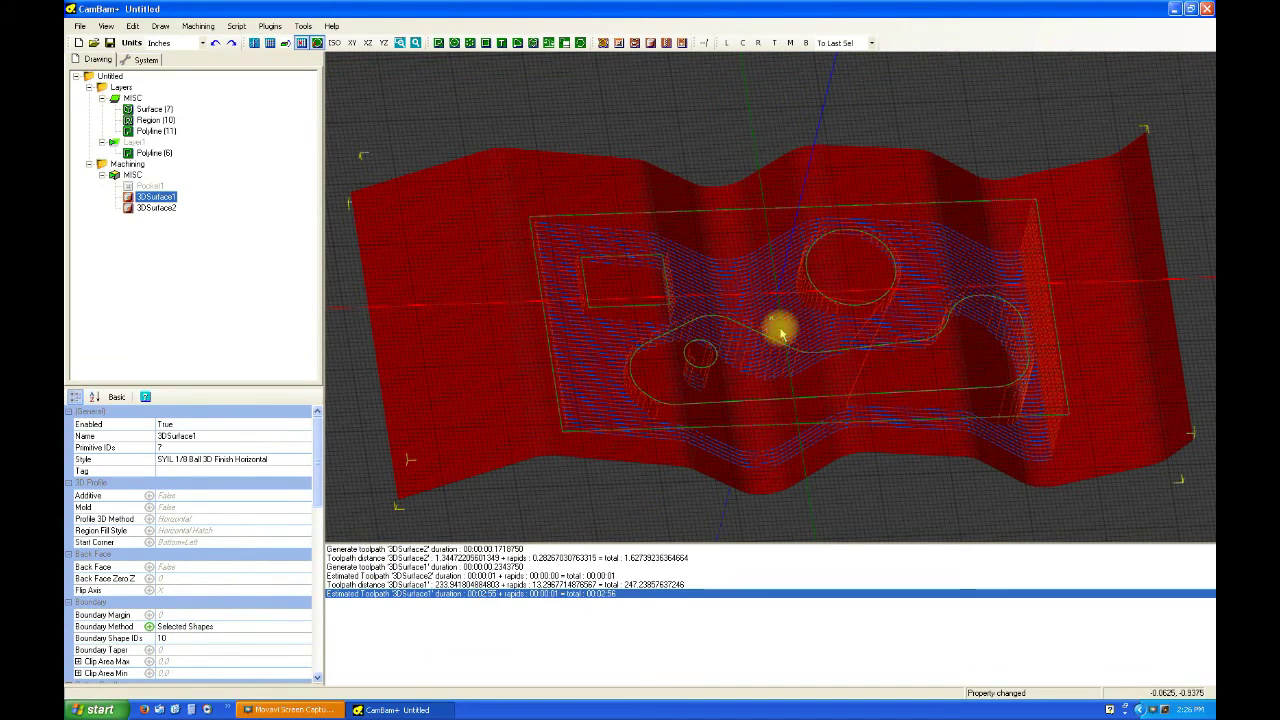
alt+drag(772, 326, 744, 381)
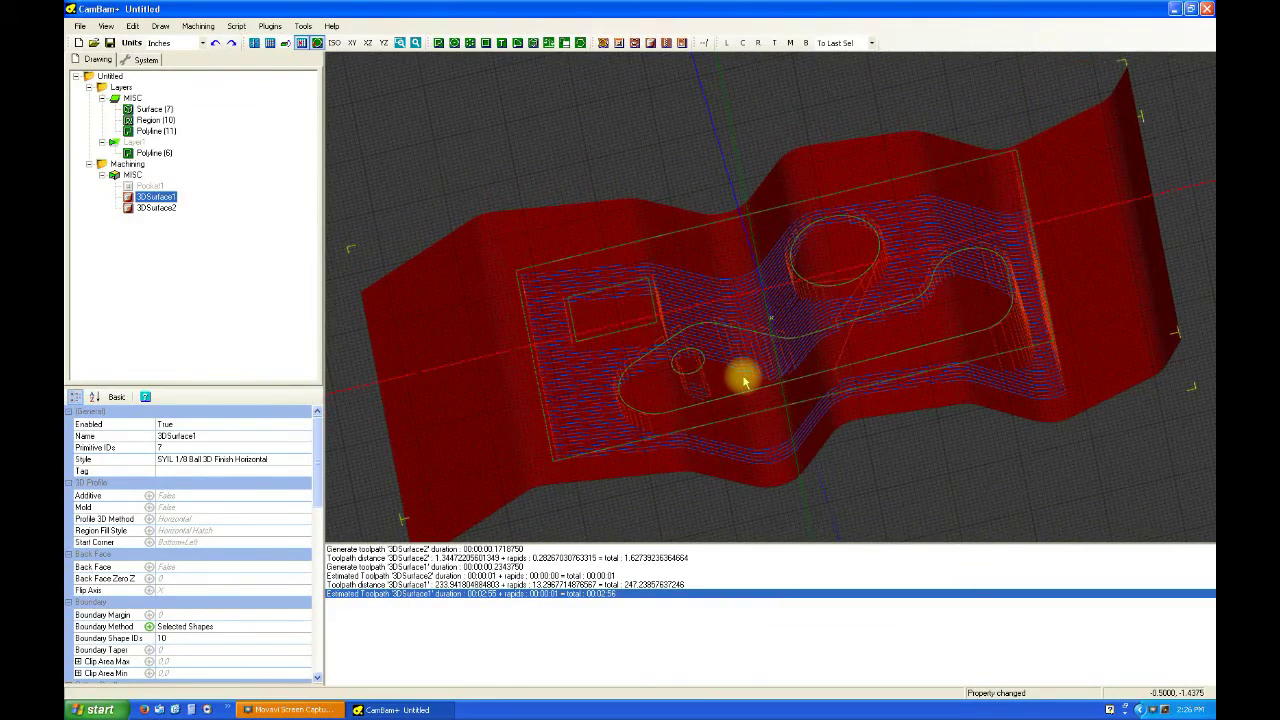